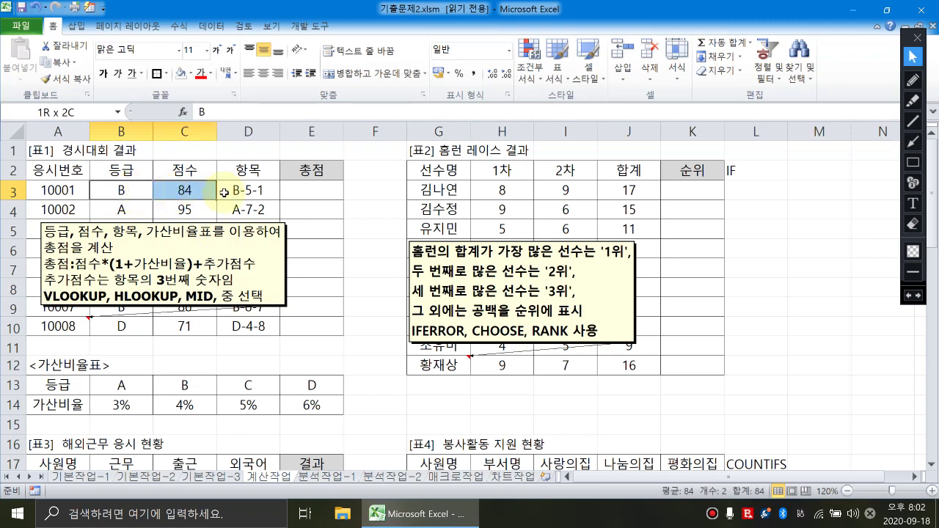
# Step: Fill cells B3:D3 with light olive green and the bonus-rate cells B13:E14 with light purple
pyautogui.click(190, 74)
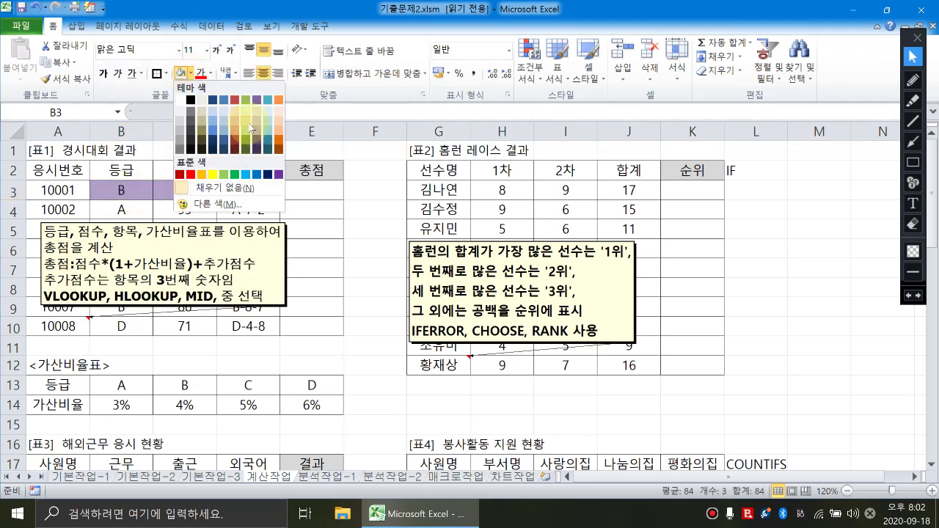
pyautogui.click(247, 118)
pyautogui.moveTo(124, 387); pyautogui.dragTo(314, 405)
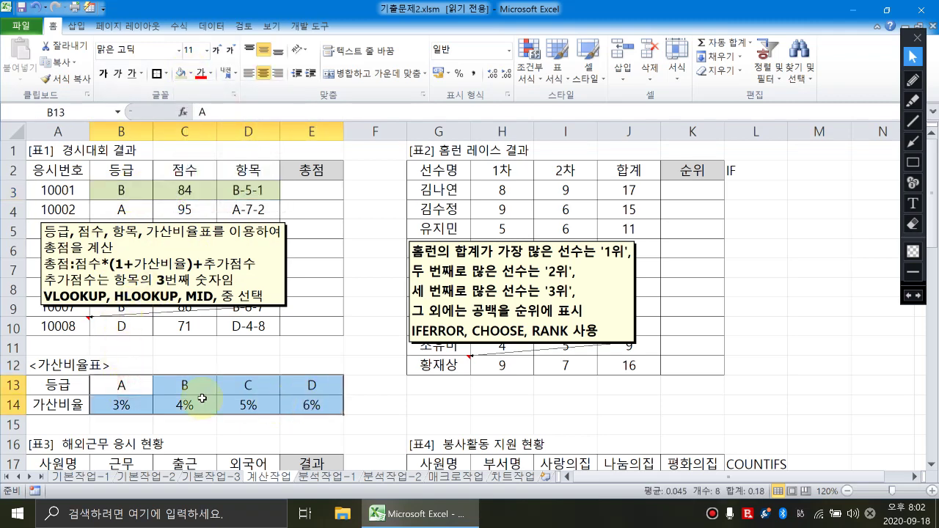
pyautogui.click(198, 74)
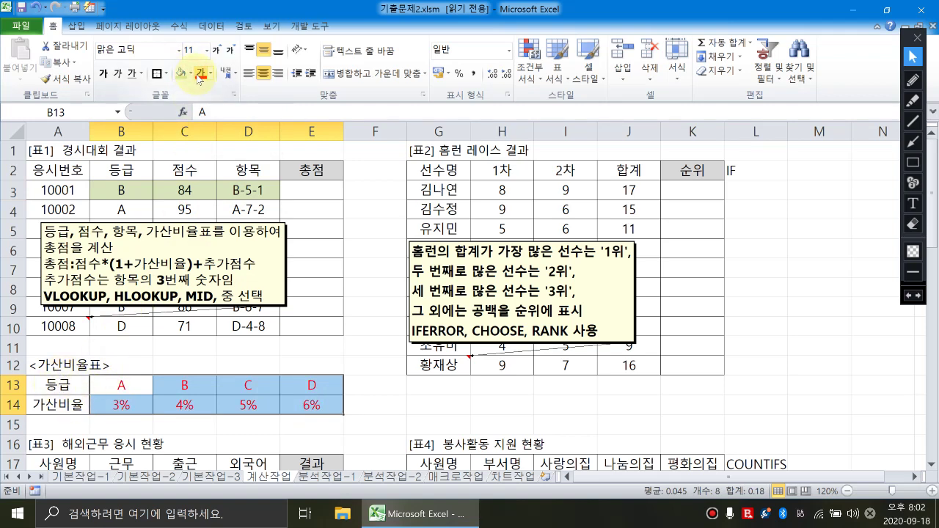
pyautogui.click(190, 74)
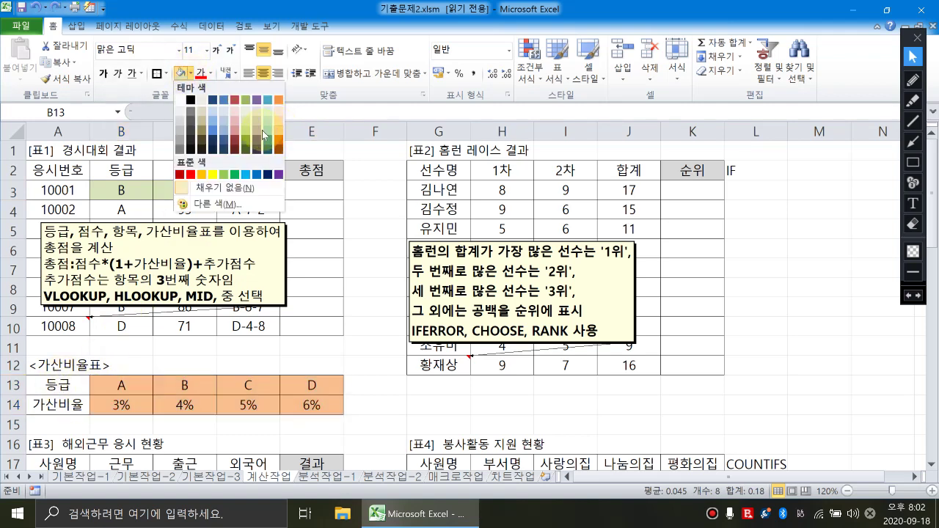
pyautogui.click(257, 123)
pyautogui.click(363, 228)
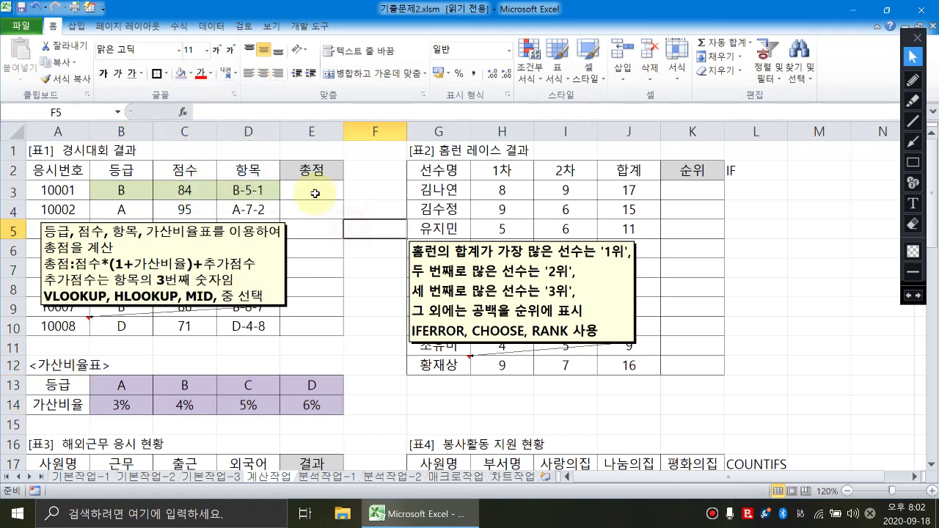
# Step: Begin the total-score formula in E3 as =C3*(1+HLOOKUP(, multiplying the score by one plus a looked-up rate
pyautogui.click(314, 193)
pyautogui.write('=')
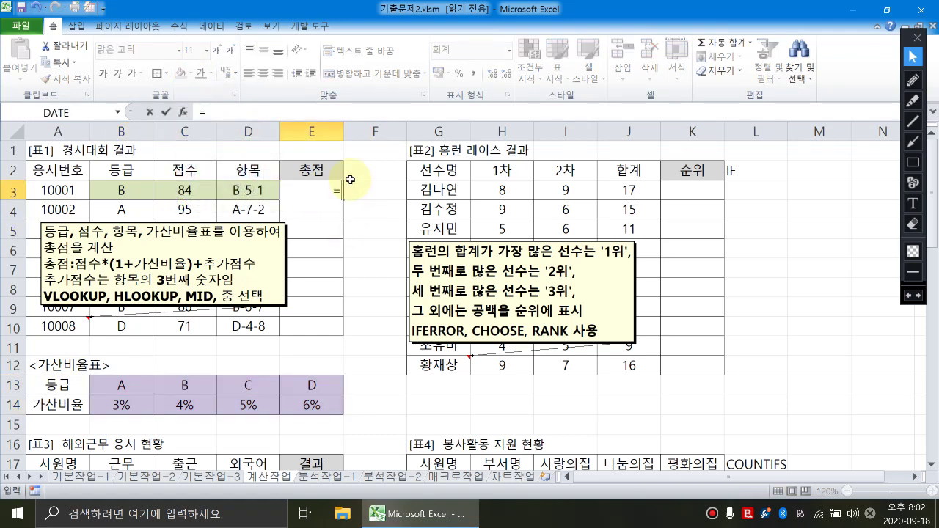
pyautogui.press('Escape')
pyautogui.write('=')
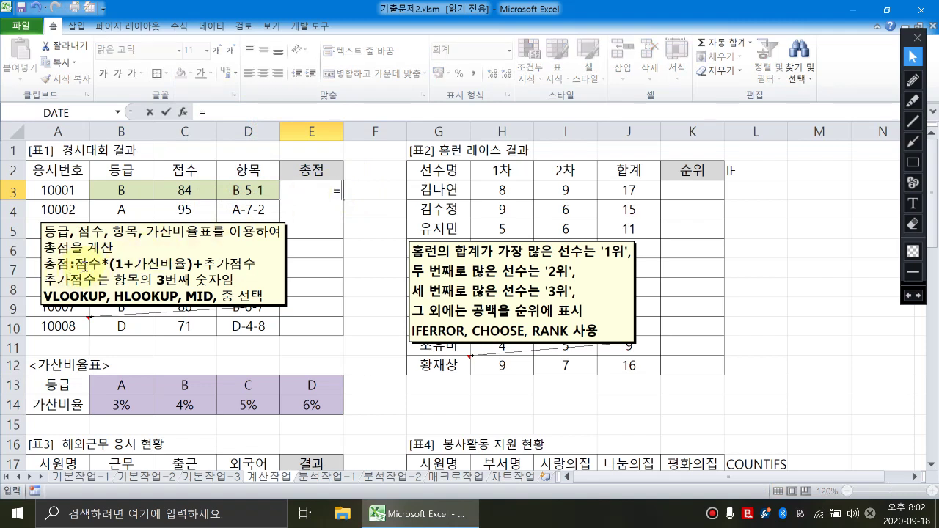
pyautogui.click(196, 191)
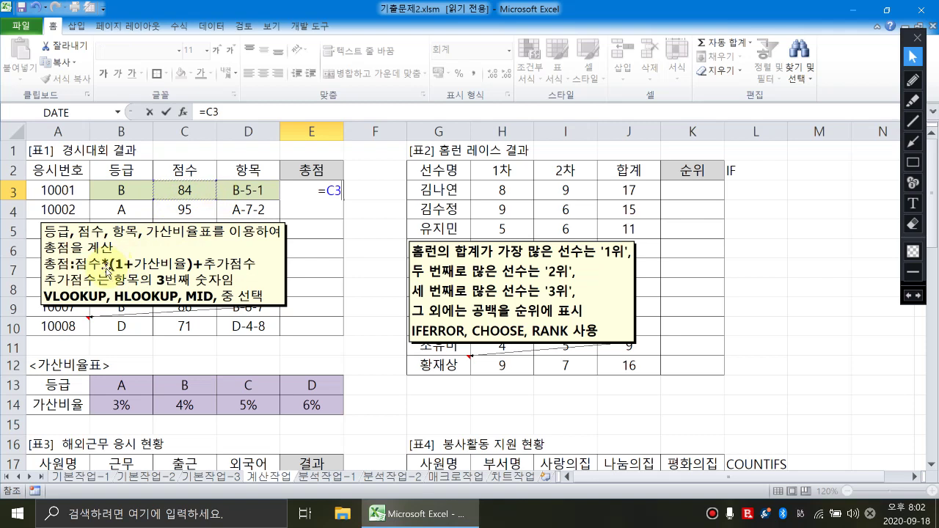
pyautogui.write('*')
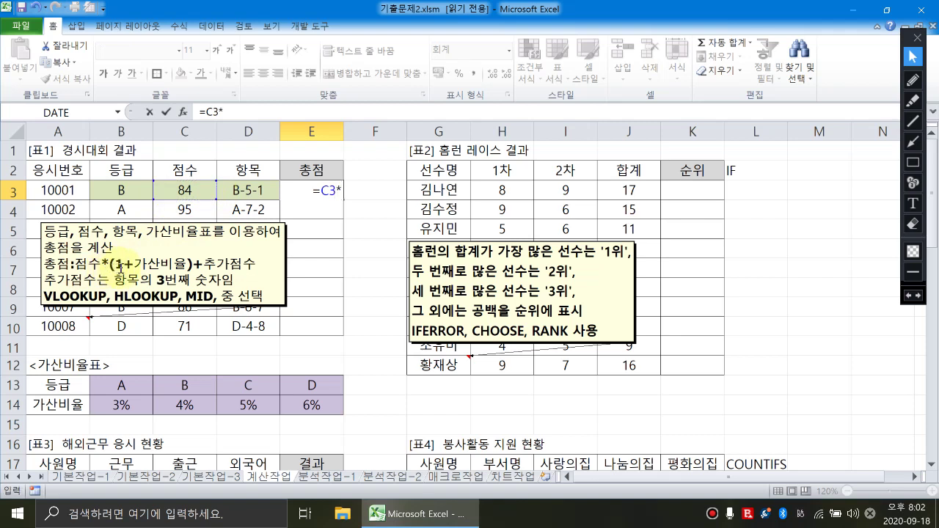
pyautogui.write('(1+')
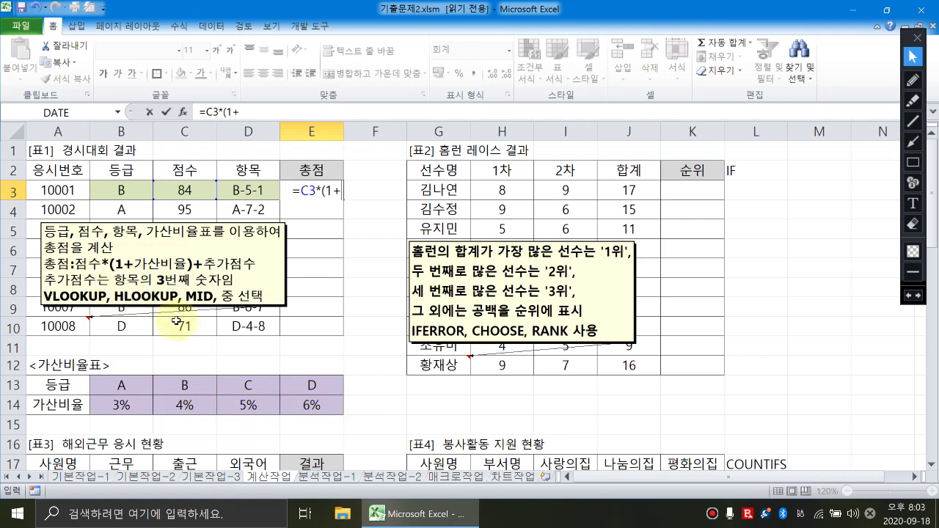
pyautogui.write('hl')
pyautogui.press('Tab')
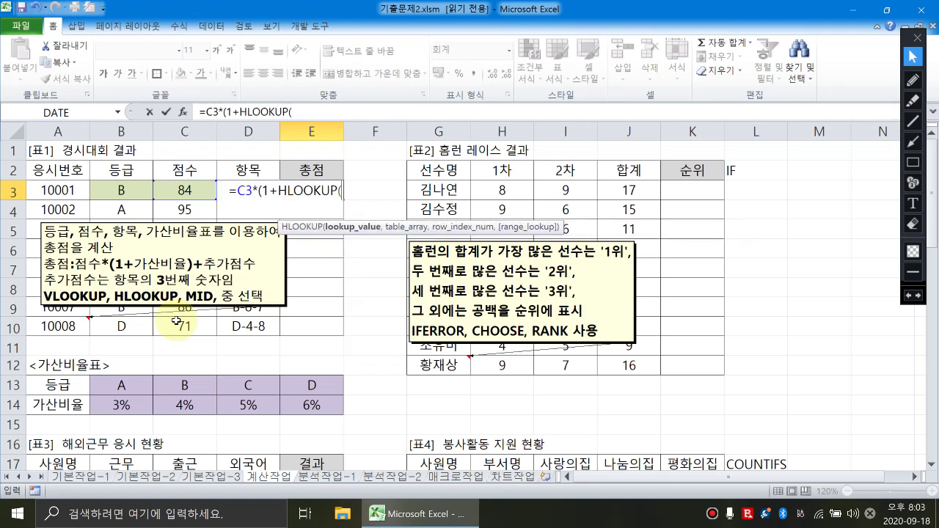
# Step: Enter the HLOOKUP arguments as placeholders 찾을값, 찾을범위~끝f4, 행위치숫자 and 0 for exact match, and close the function
pyautogui.click(321, 110)
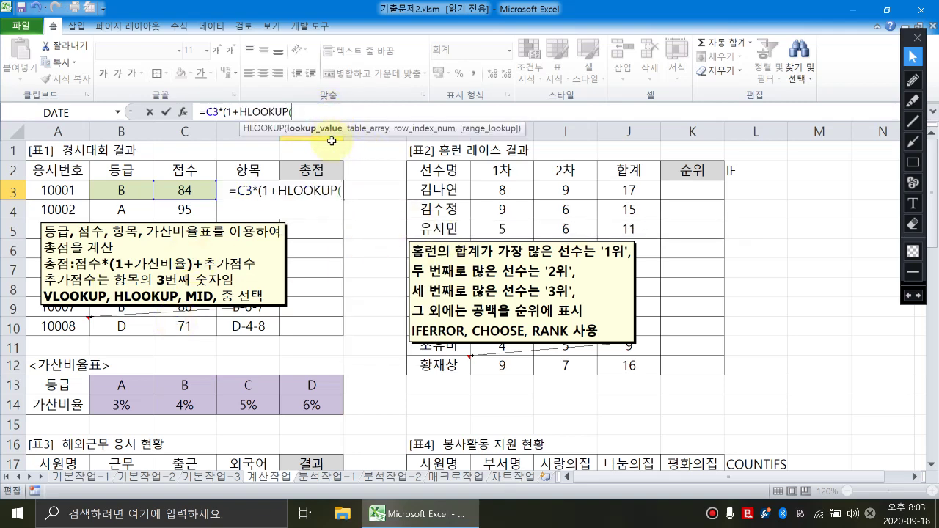
pyautogui.write('찾을값,')
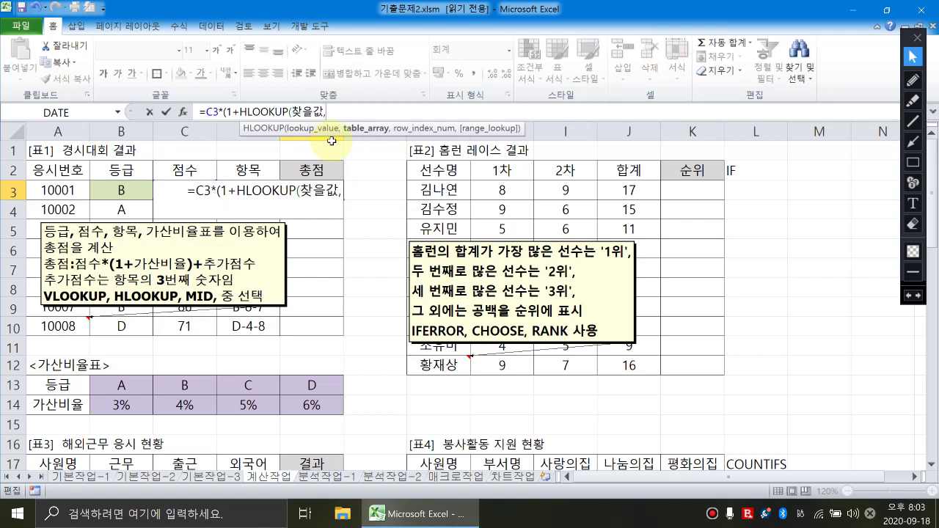
pyautogui.write('찾을범위')
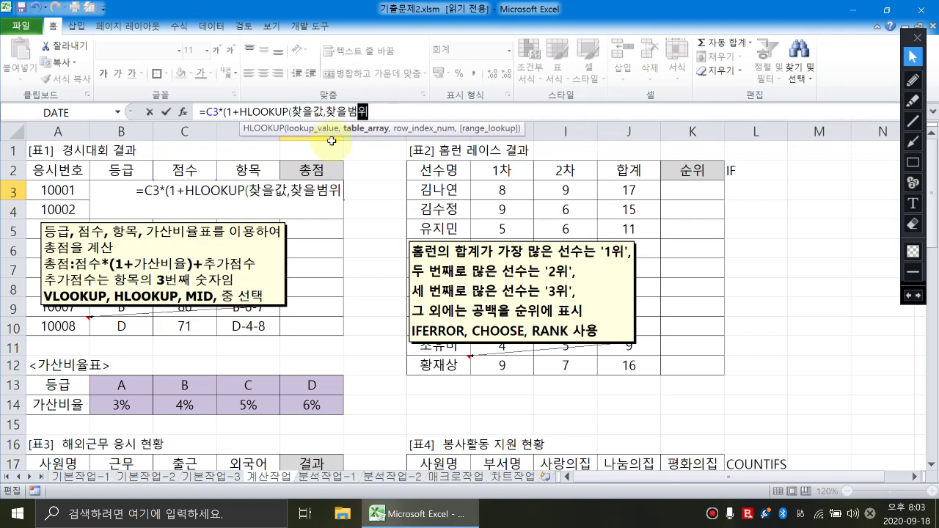
pyautogui.write('~ㄱ')
pyautogui.press('BackSpace')
pyautogui.press('BackSpace')
pyautogui.press('BackSpace')
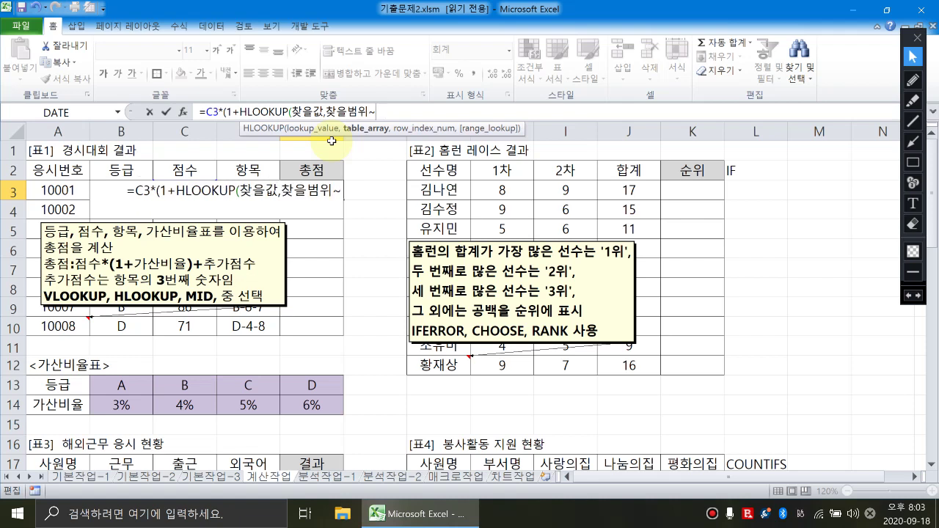
pyautogui.write('끝f4,')
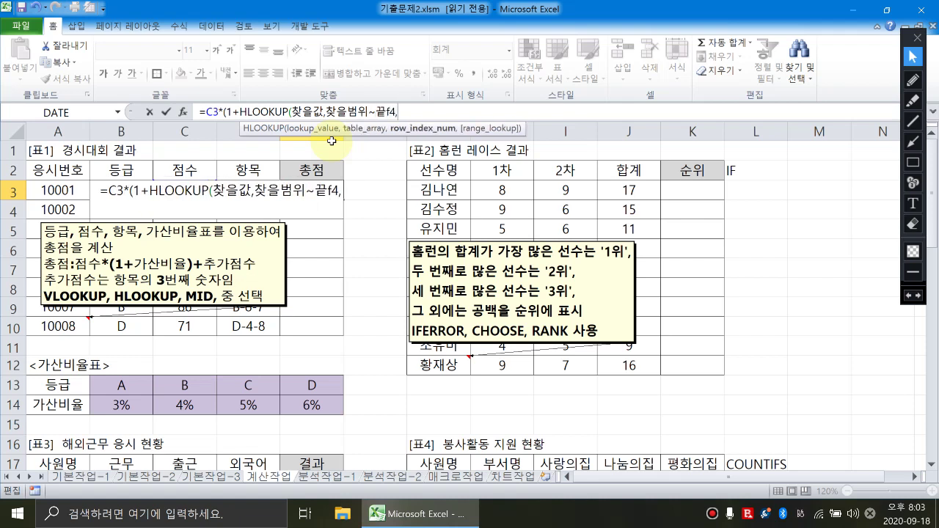
pyautogui.write('행위치')
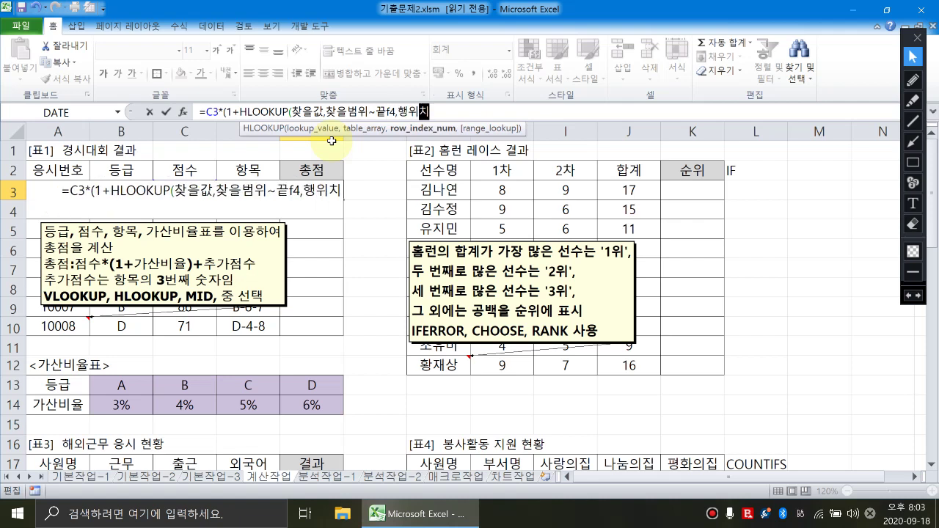
pyautogui.write('숫자,')
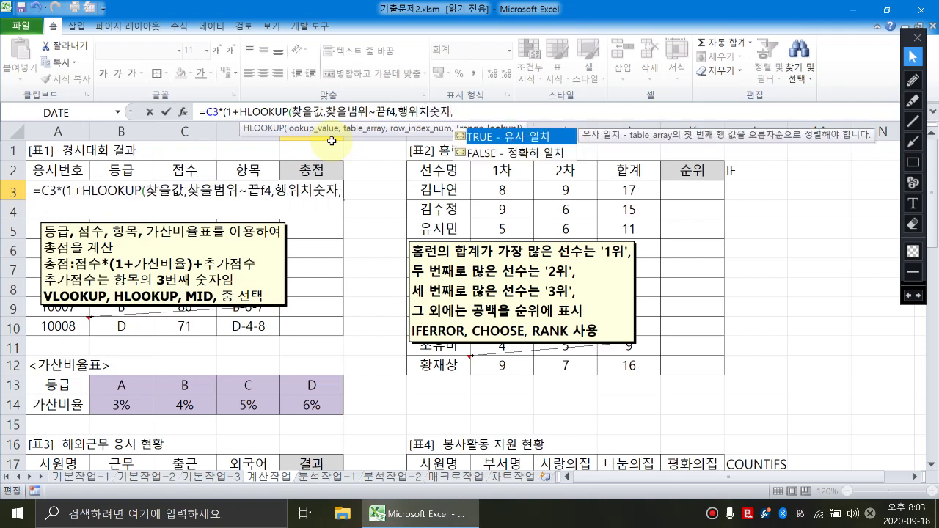
pyautogui.write('0')
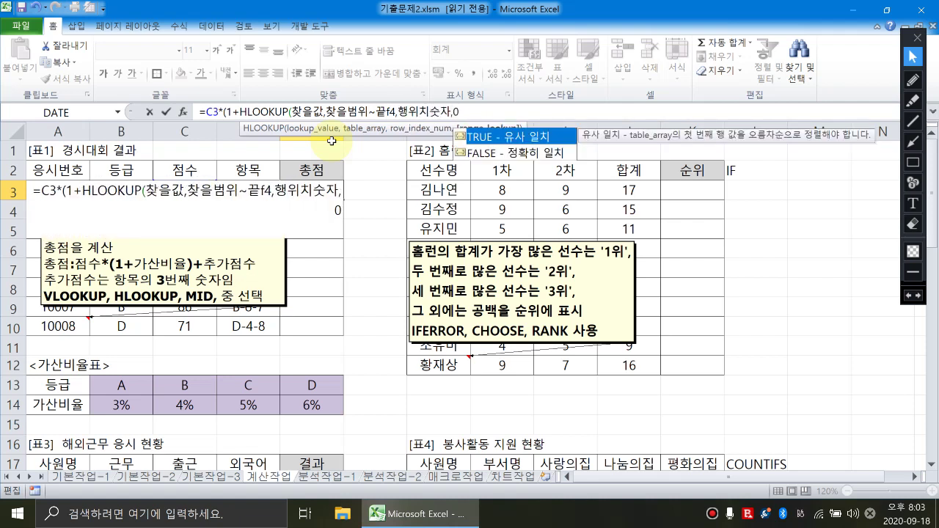
pyautogui.write(')')
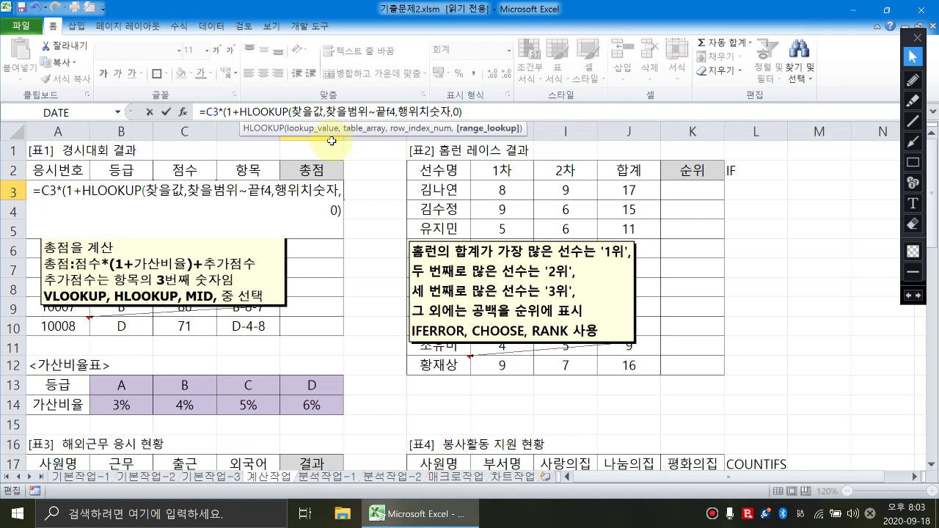
# Step: Replace the 찾을값 placeholder in the HLOOKUP with a reference to the grade in B3
pyautogui.click(260, 110)
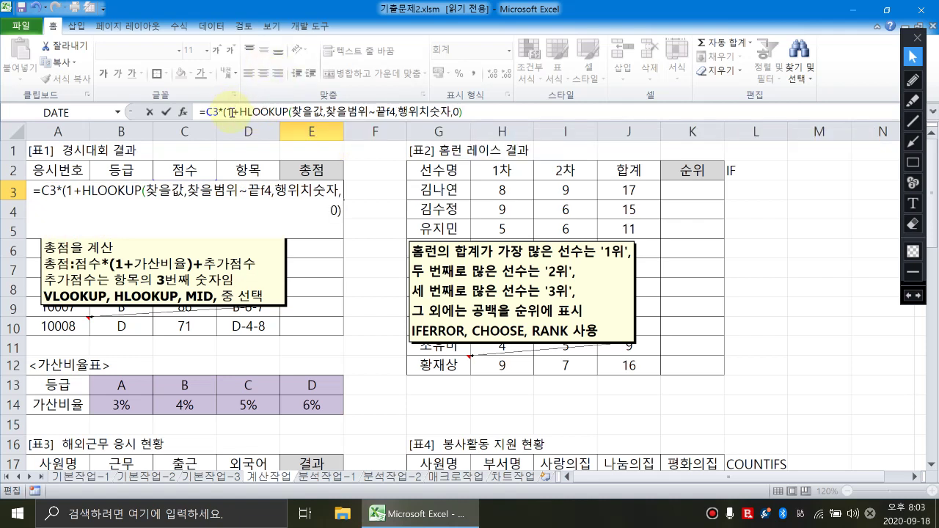
pyautogui.click(291, 111)
pyautogui.click(319, 129)
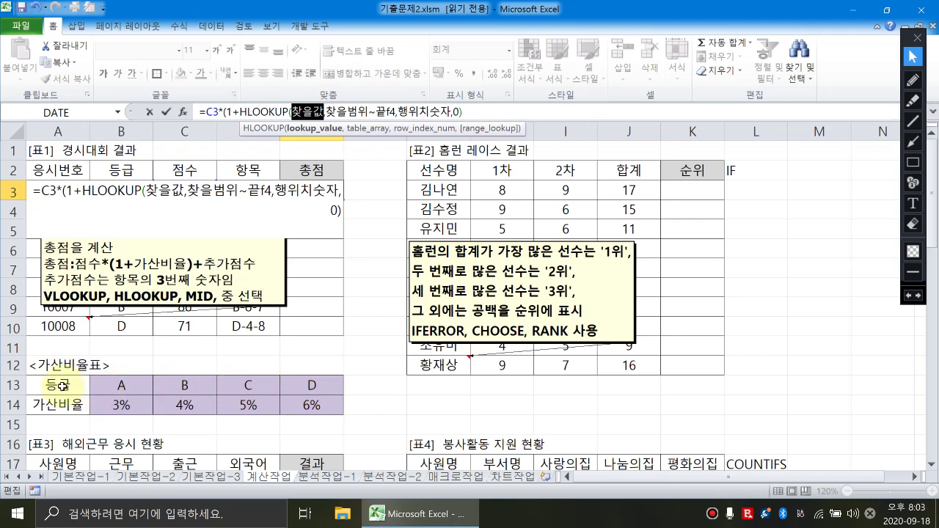
pyautogui.click(122, 170)
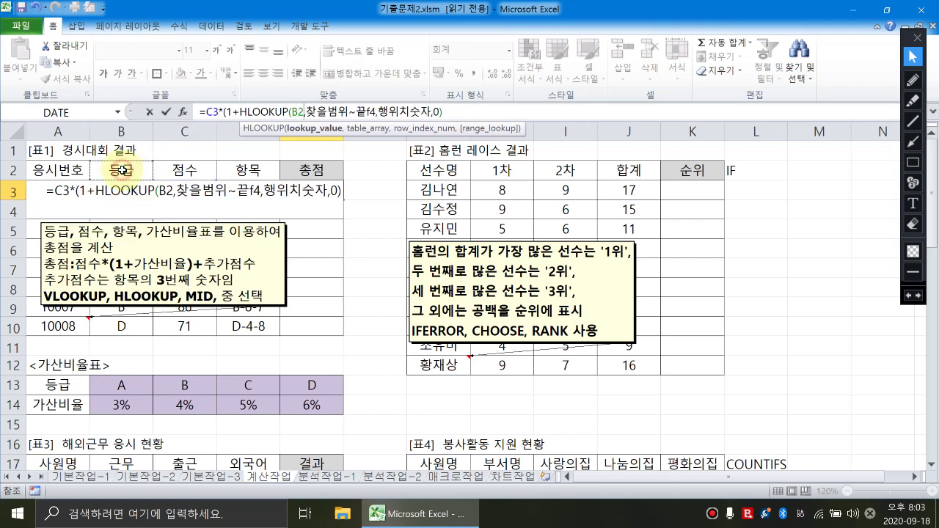
pyautogui.press('Down')
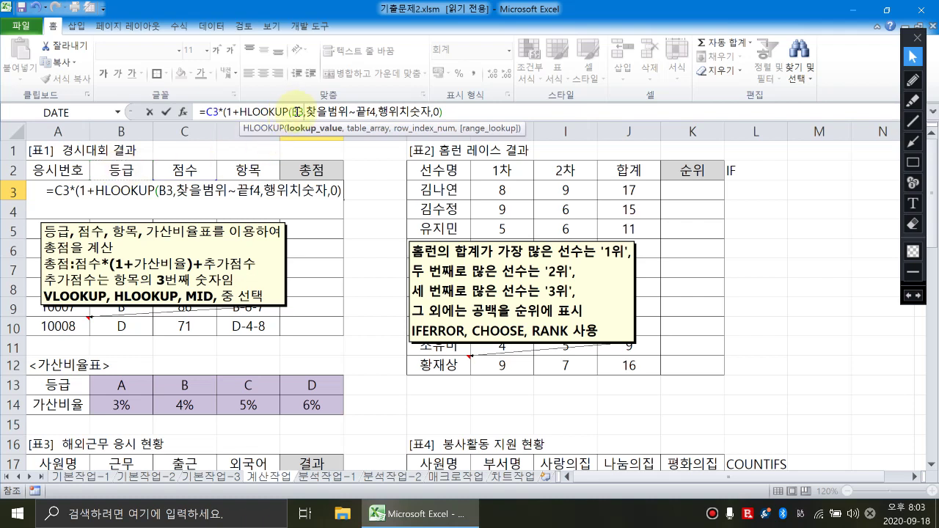
# Step: Replace the 찾을범위~끝f4 placeholder with the bonus-rate range as the absolute reference $B$13:$E$14
pyautogui.click(358, 129)
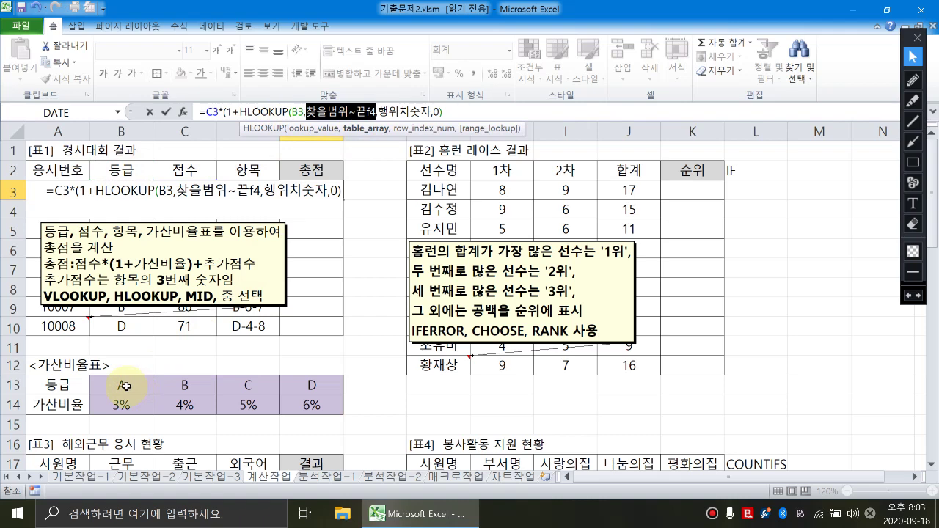
pyautogui.moveTo(126, 386); pyautogui.dragTo(312, 405)
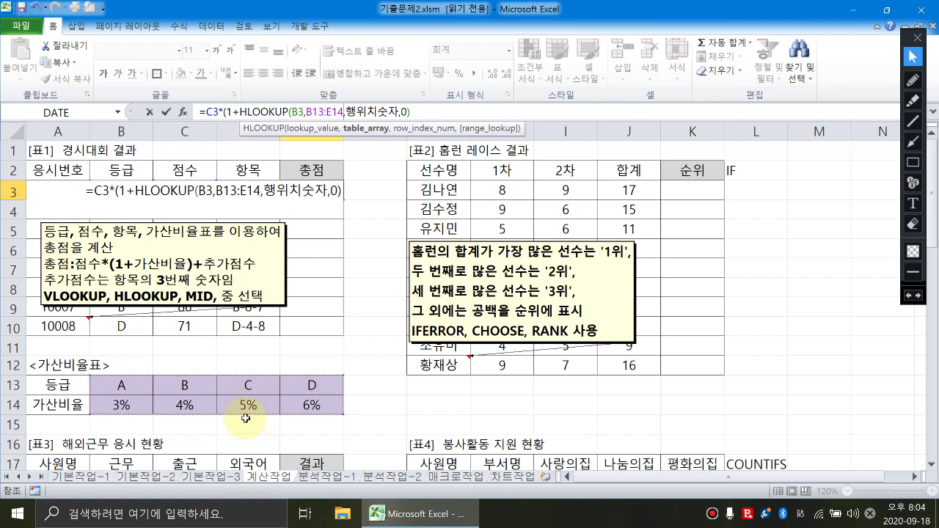
pyautogui.press('F4')
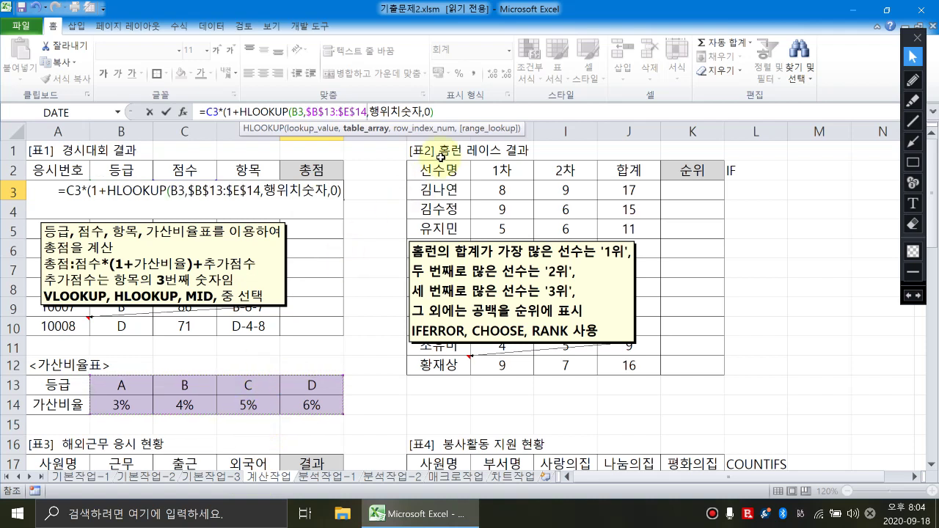
# Step: Replace the 행위치숫자 placeholder with row index 2 and close the bracket around the 1+HLOOKUP expression
pyautogui.click(440, 129)
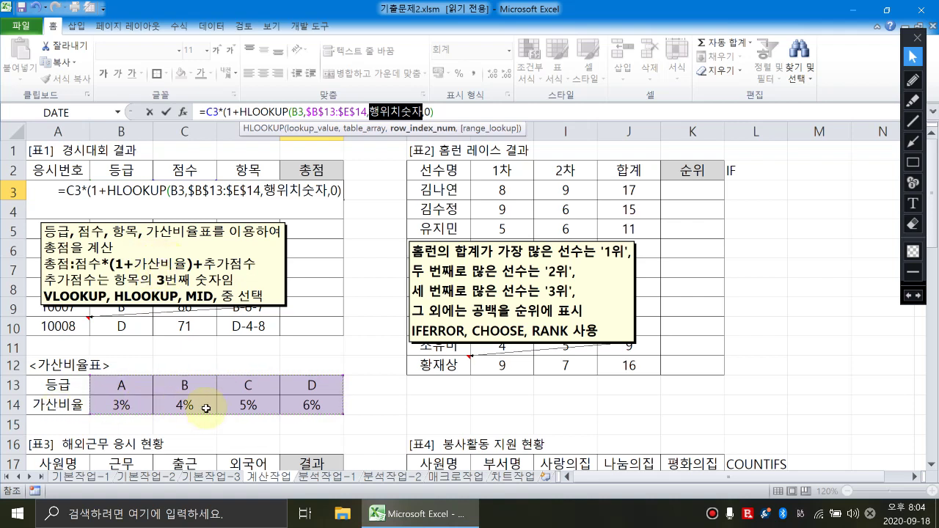
pyautogui.write('2')
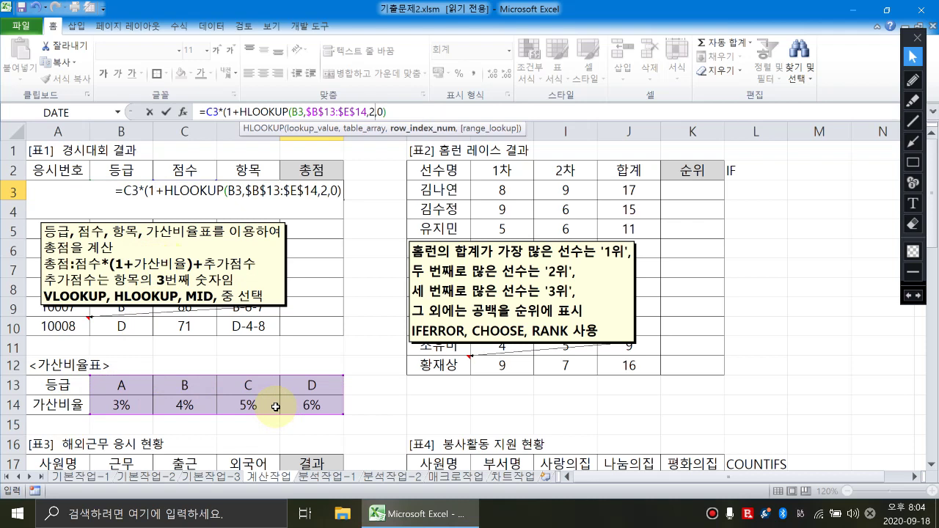
pyautogui.click(390, 111)
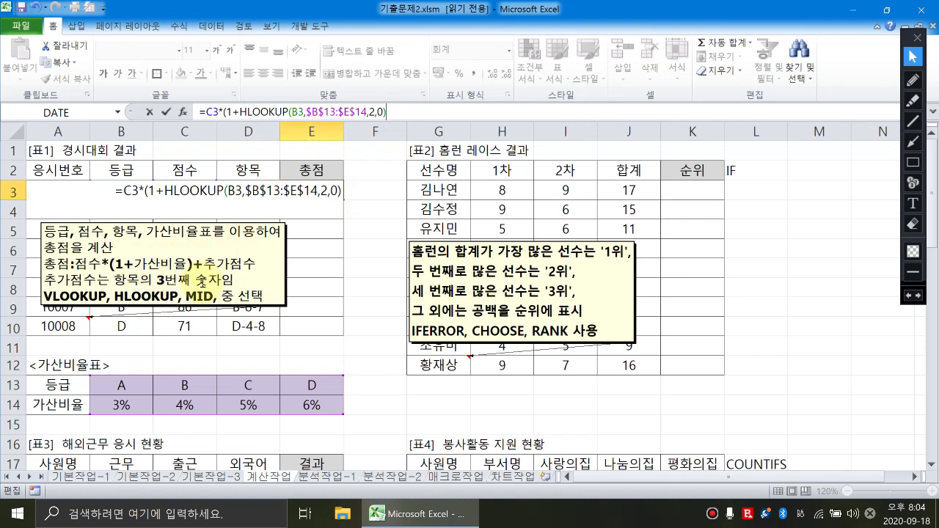
pyautogui.write(')')
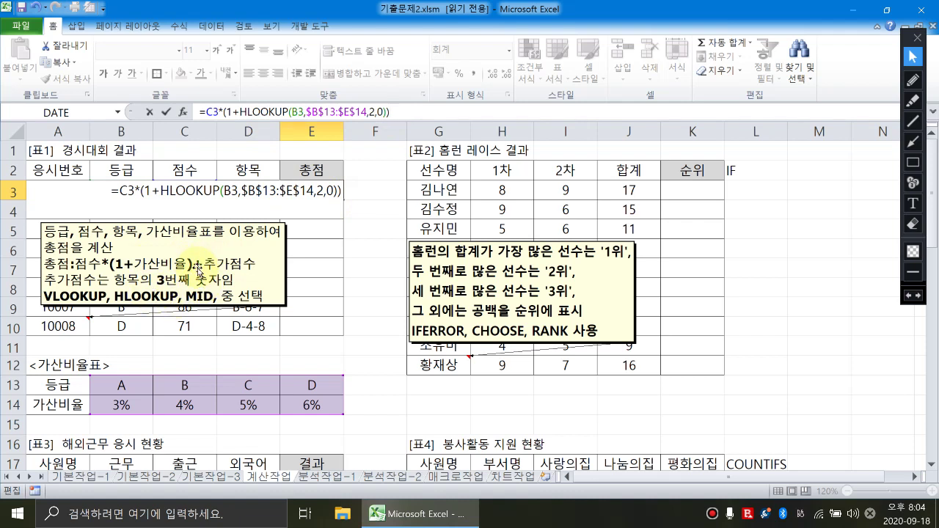
# Step: Add a MID function to the 총점 formula with item cell D3 as text and the placeholders 시작위치 and 몇글자 as remaining arguments
pyautogui.write('+')
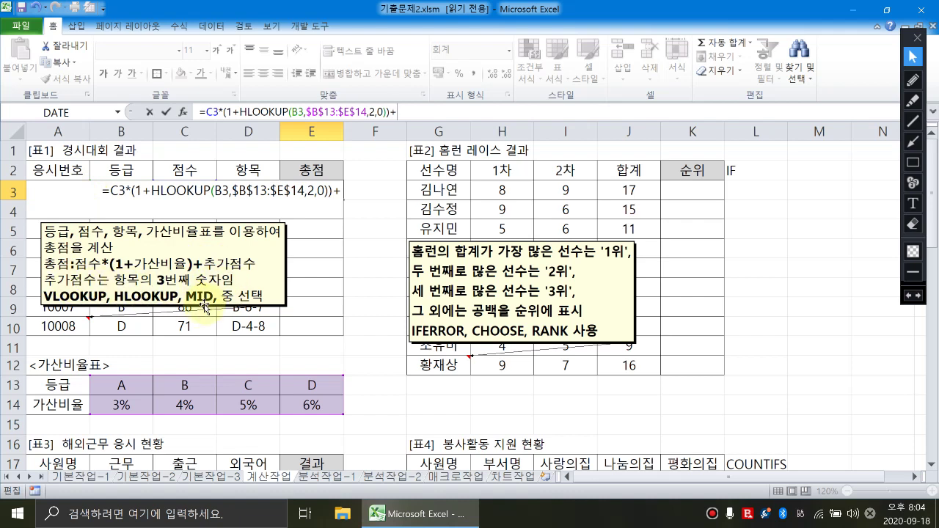
pyautogui.write('ㅡ')
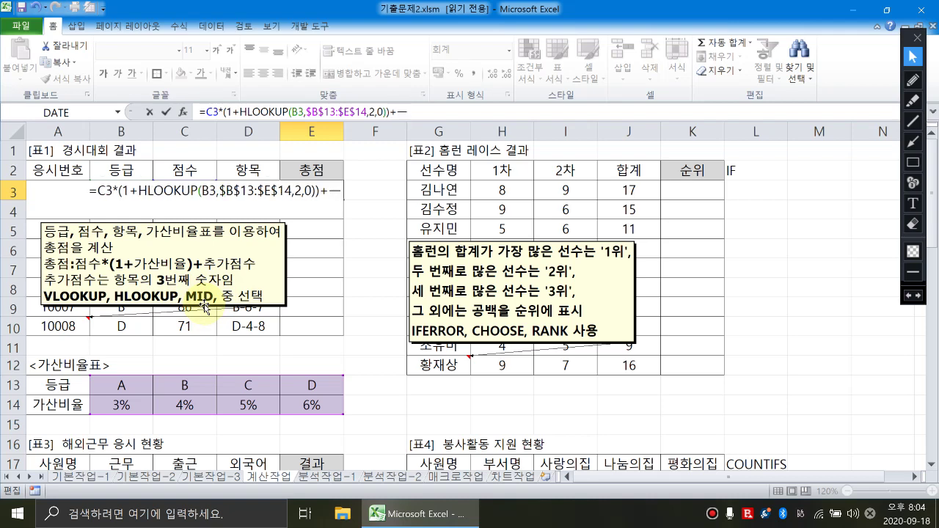
pyautogui.press('BackSpace')
pyautogui.write('mid(')
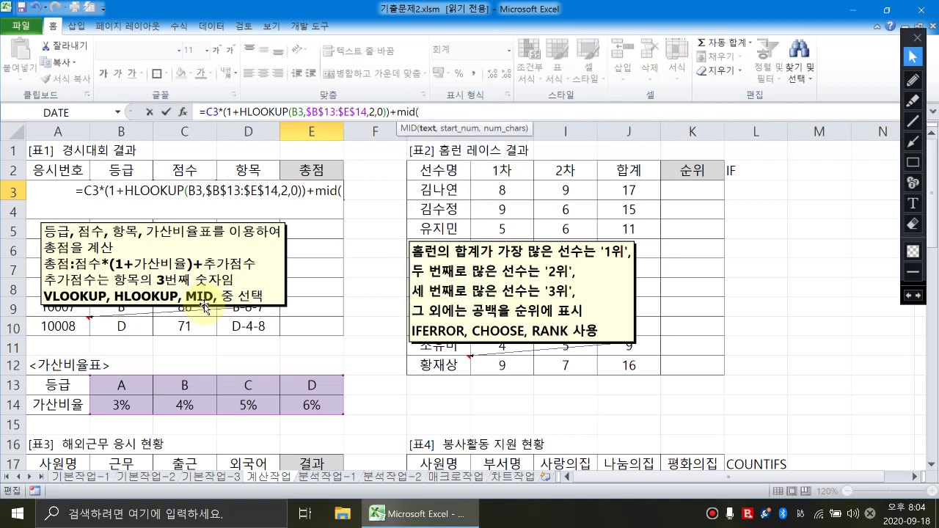
pyautogui.click(248, 170)
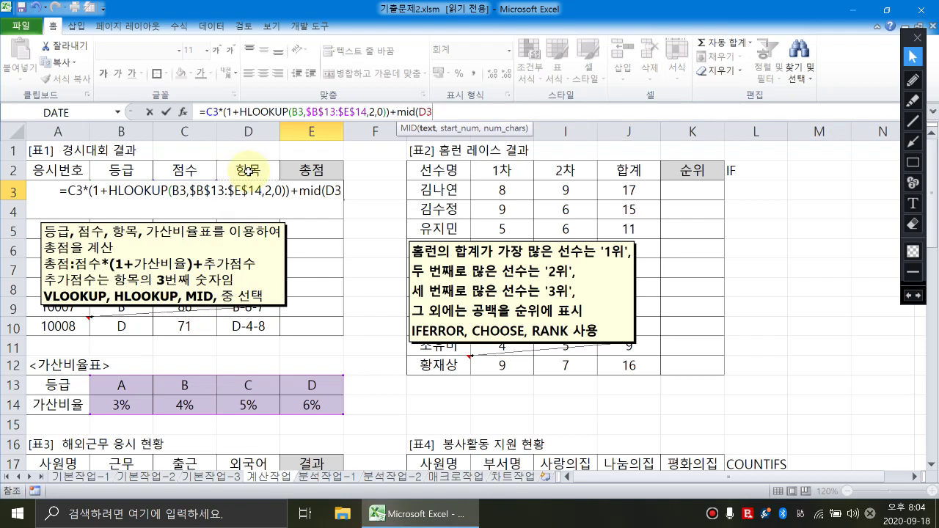
pyautogui.write(',')
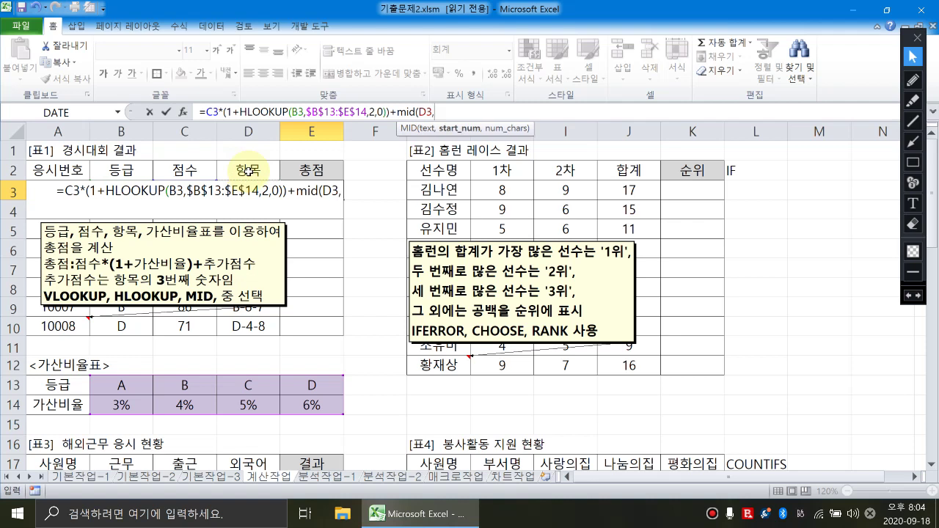
pyautogui.write('시작')
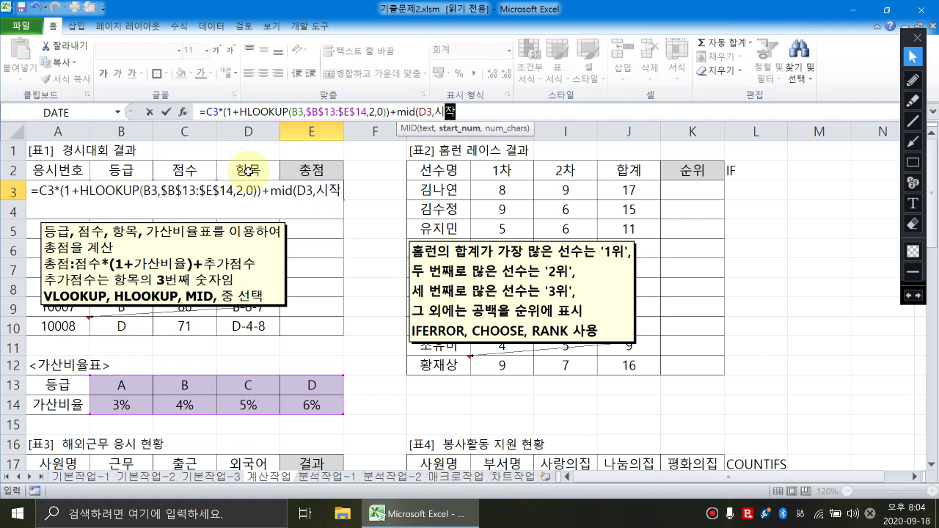
pyautogui.write('위치,몇글자)')
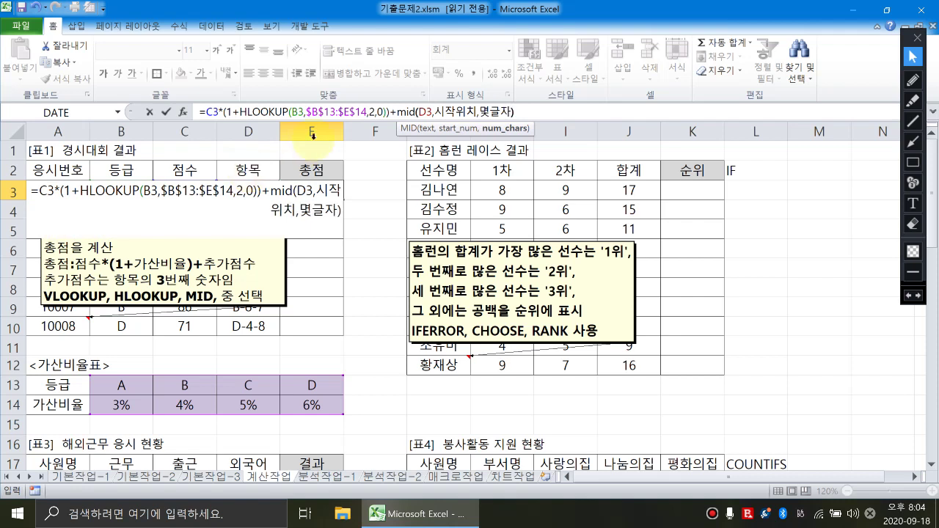
# Step: Replace the MID placeholders with start position 3 and a length of 1 character, and enter the formula in E3
pyautogui.doubleClick(455, 112)
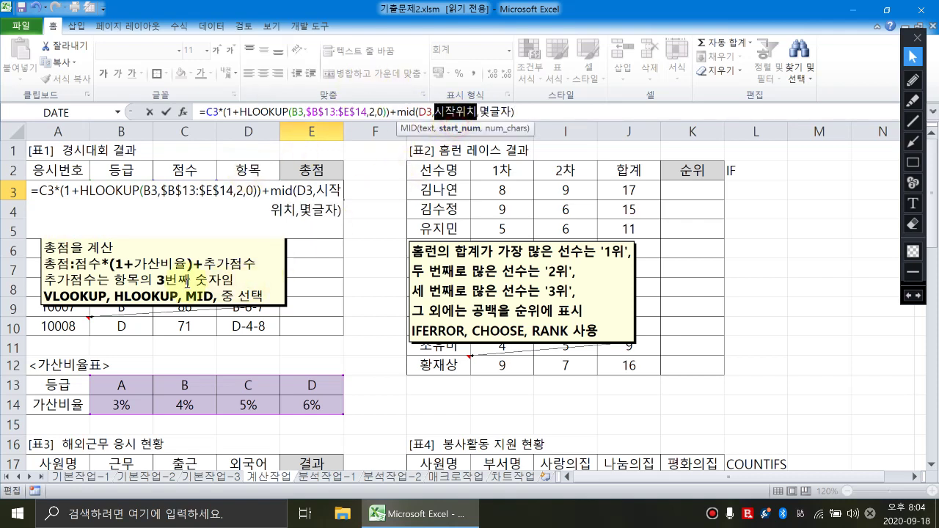
pyautogui.write('3')
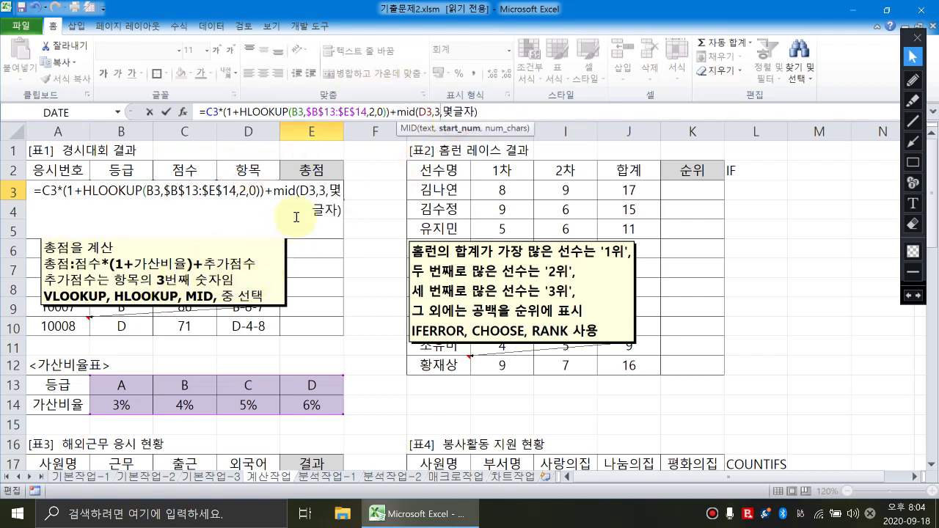
pyautogui.click(493, 129)
pyautogui.write('1')
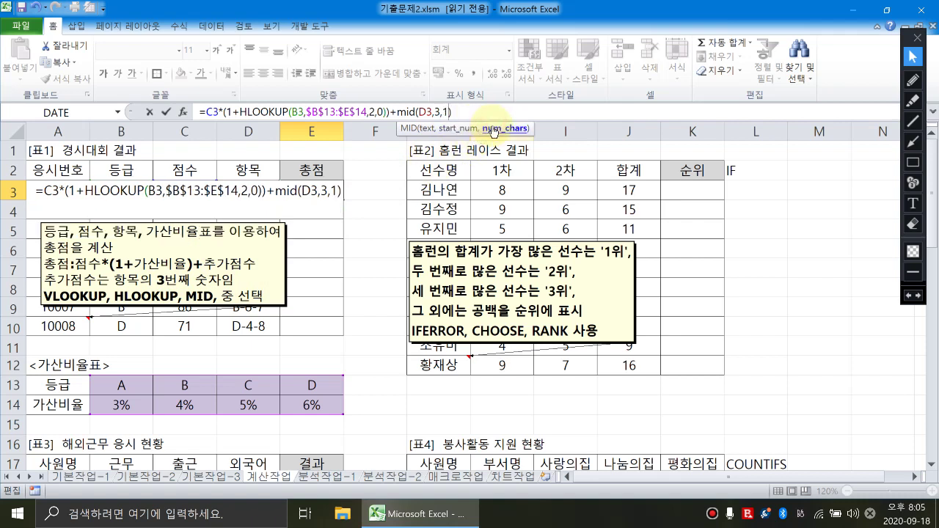
pyautogui.press('Return')
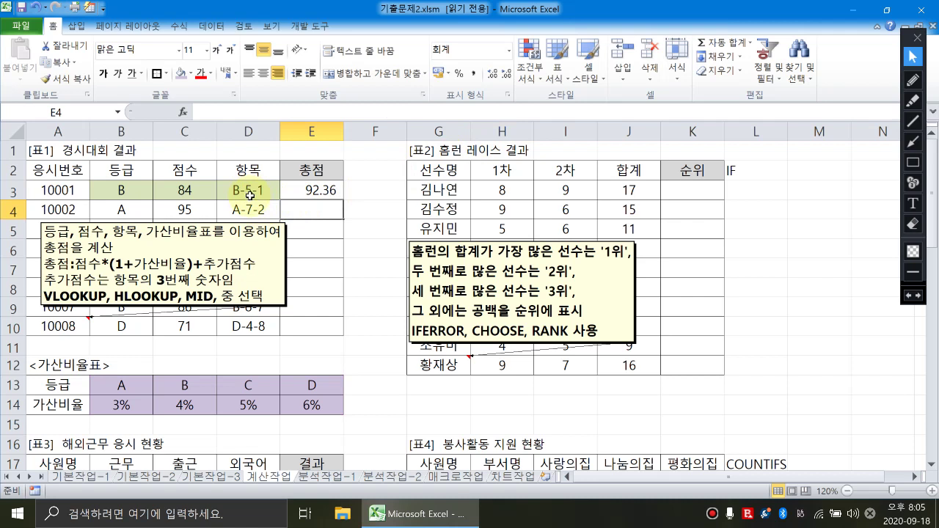
# Step: Fill the 총점 formula from E3 down to E10
pyautogui.click(323, 192)
pyautogui.moveTo(342, 200); pyautogui.dragTo(333, 328)
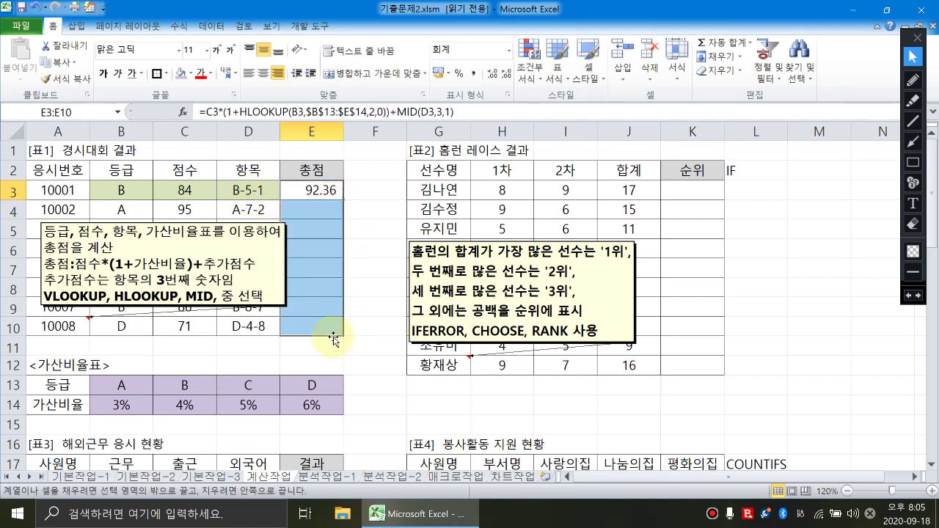
pyautogui.click(325, 192)
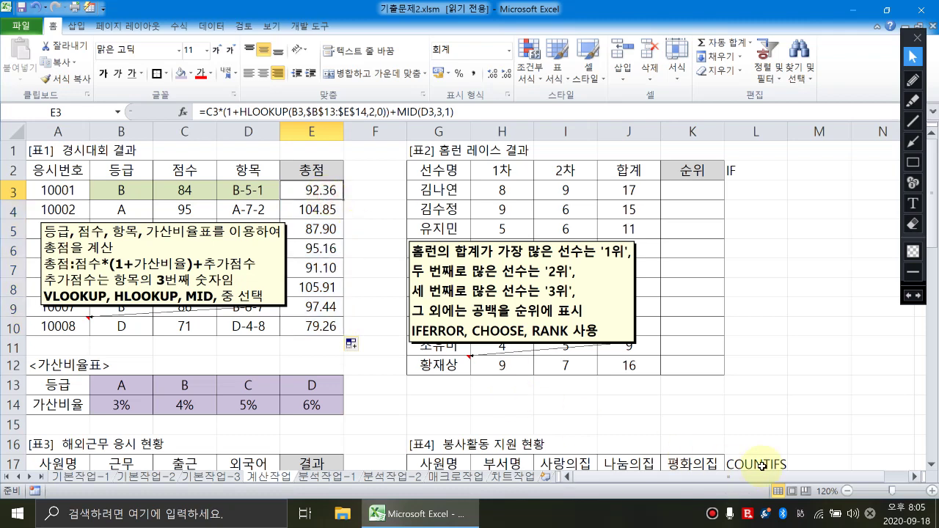
# Step: Start a RANK formula in K3 of table 2 for total J3, with the absolute range $J$3:$J$12 as its reference
pyautogui.moveTo(778, 478); pyautogui.dragTo(828, 477)
pyautogui.click(915, 477)
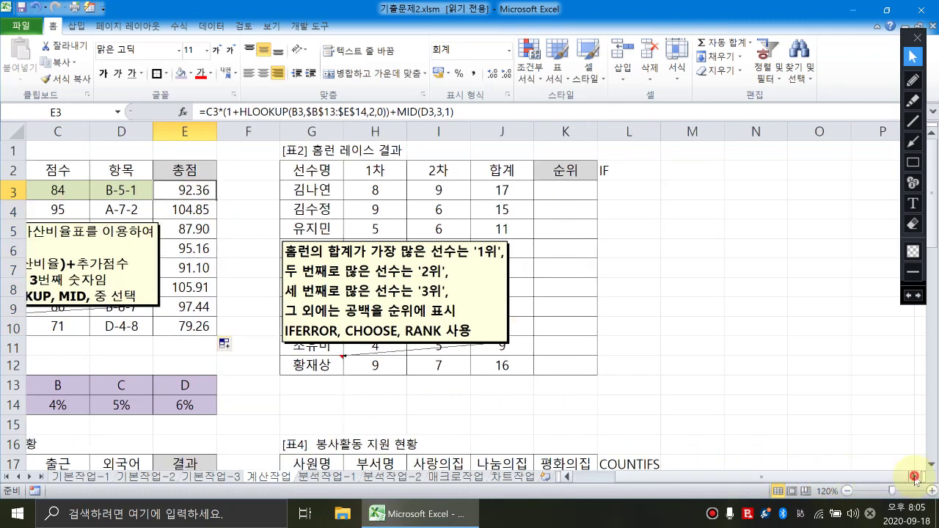
pyautogui.click(914, 477)
pyautogui.click(914, 477)
pyautogui.click(915, 477)
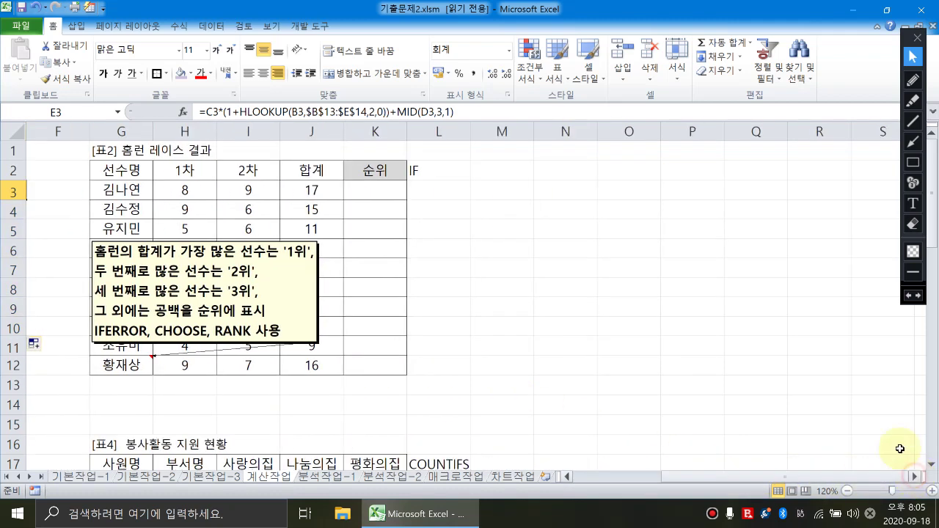
pyautogui.click(377, 190)
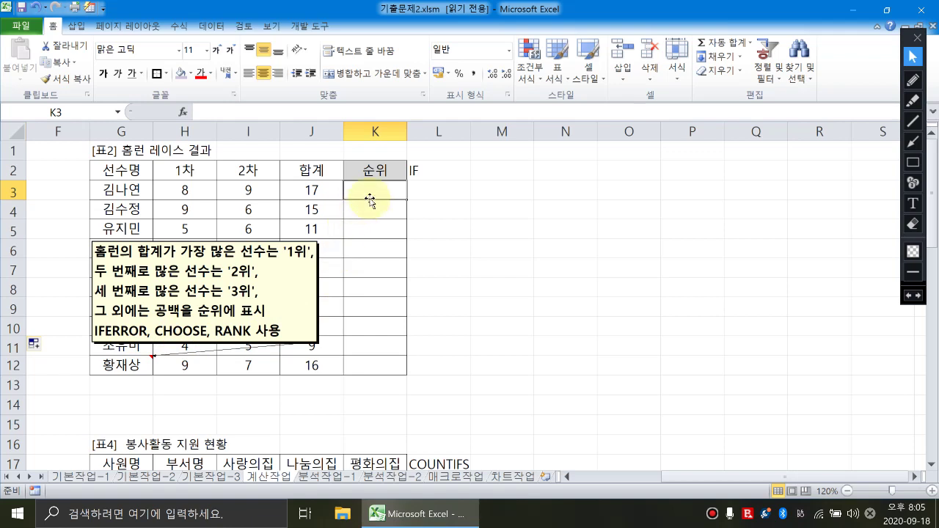
pyautogui.write('=')
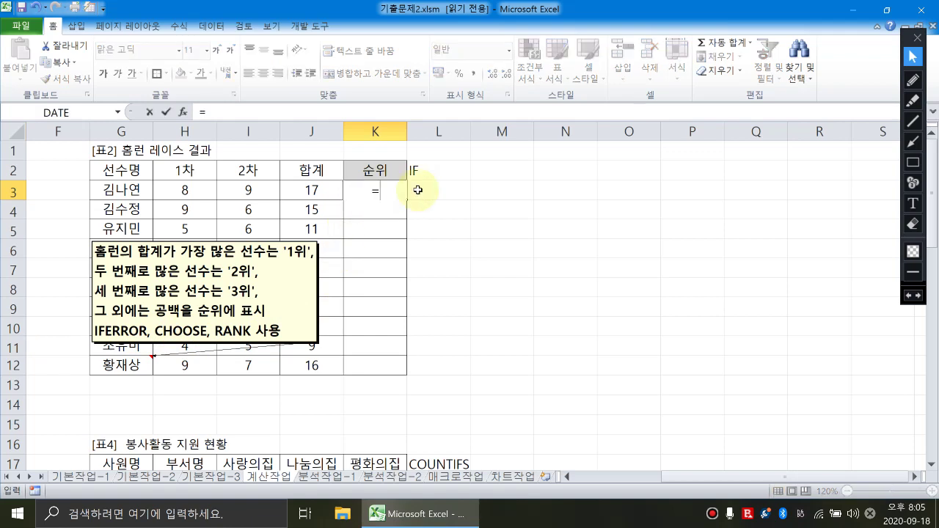
pyautogui.write('rank(')
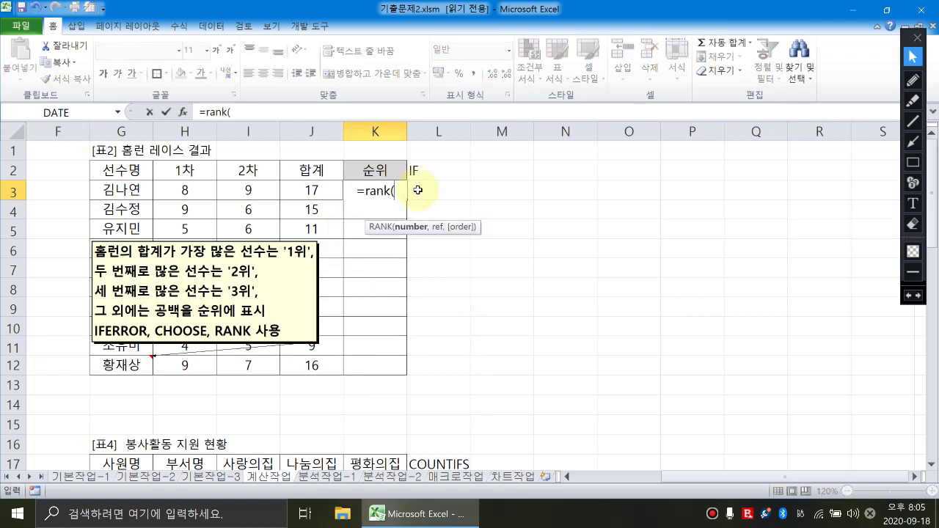
pyautogui.click(316, 191)
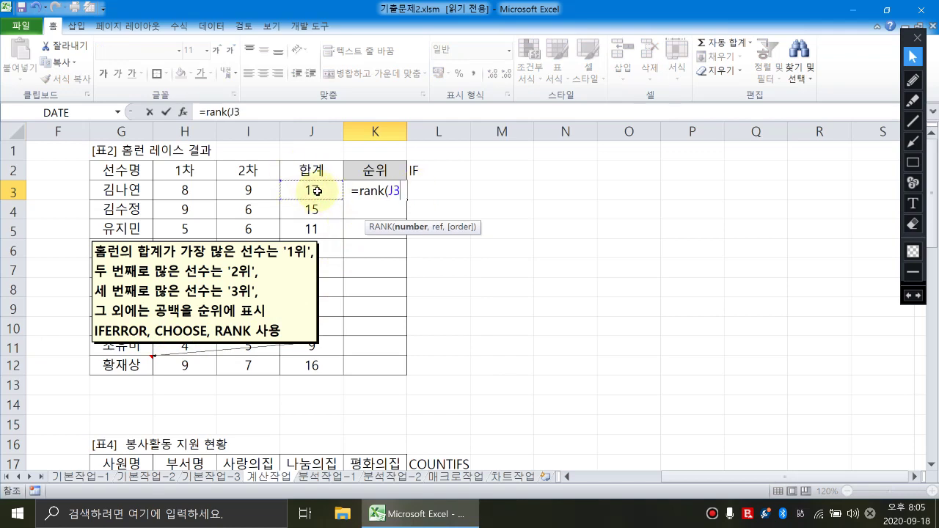
pyautogui.write(',')
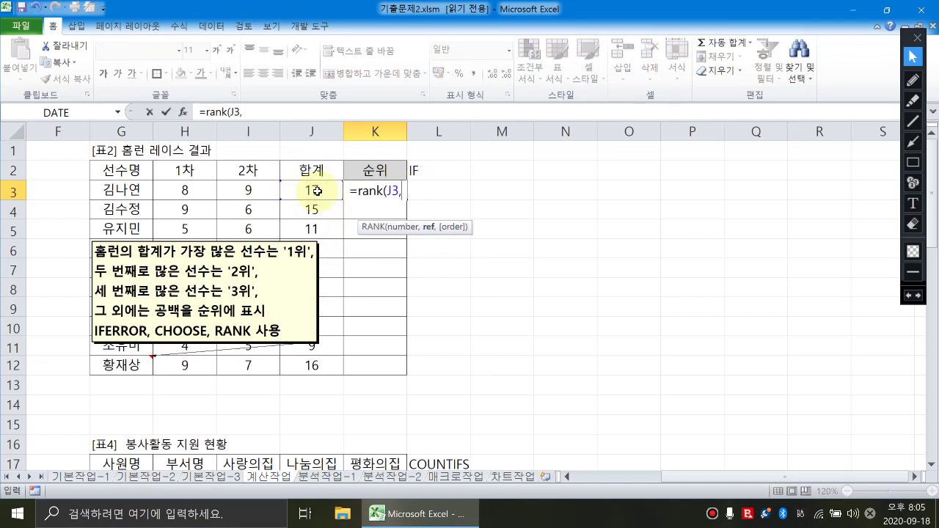
pyautogui.moveTo(316, 190); pyautogui.dragTo(306, 360)
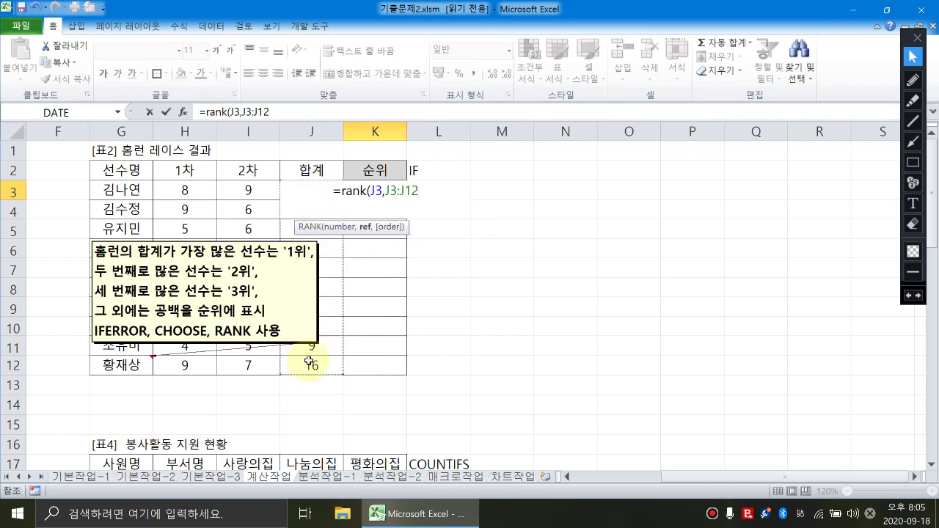
pyautogui.press('F4')
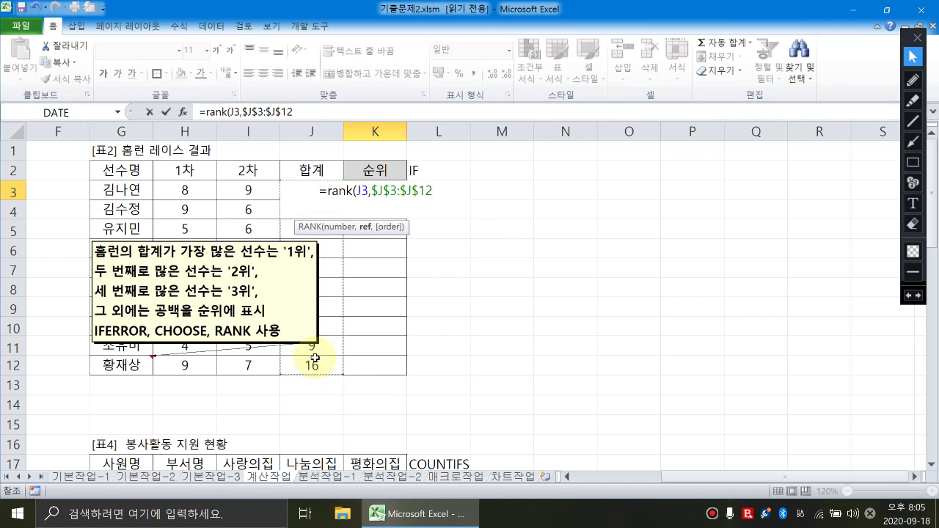
# Step: Close the RANK function without an order argument and enter the formula in K3
pyautogui.write(',')
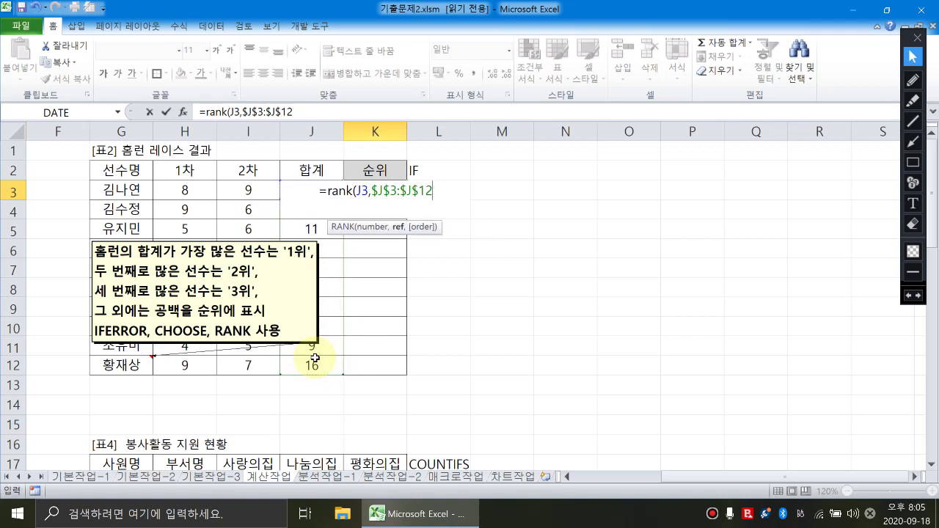
pyautogui.write('1')
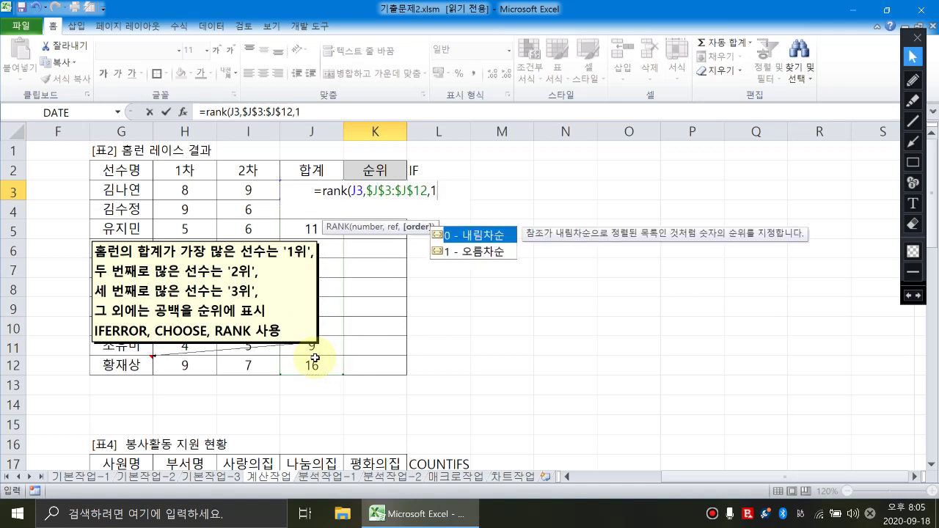
pyautogui.press('BackSpace')
pyautogui.press('BackSpace')
pyautogui.write(',0)')
pyautogui.press('BackSpace')
pyautogui.press('BackSpace')
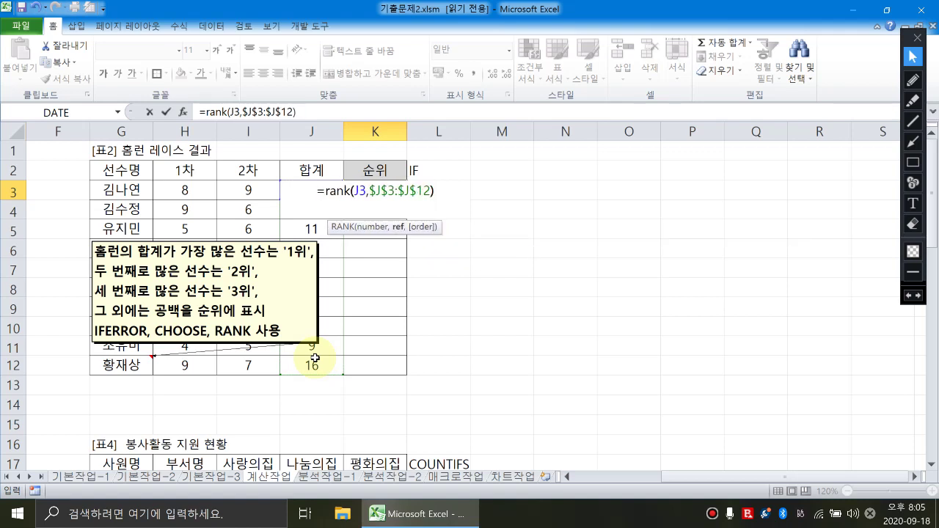
pyautogui.press('Return')
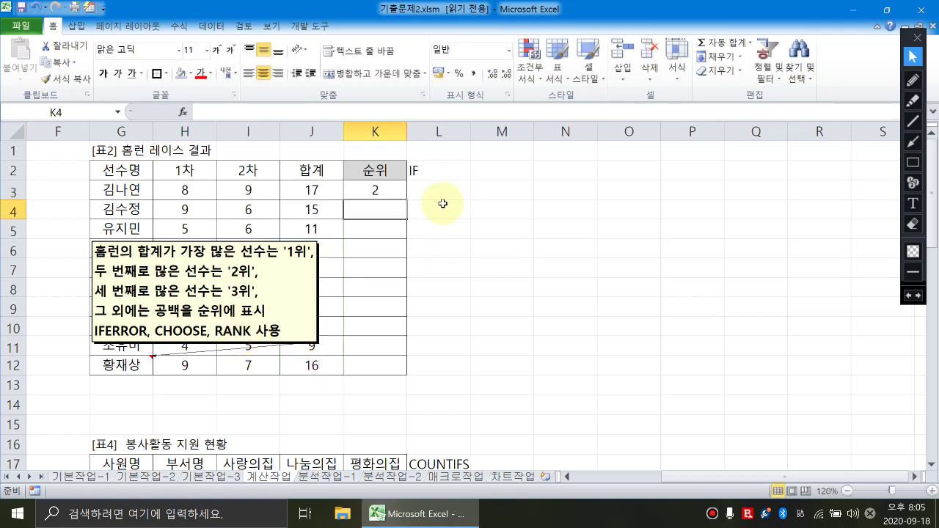
# Step: Fill the RANK formula from K3 down to K12
pyautogui.click(399, 192)
pyautogui.moveTo(406, 200); pyautogui.dragTo(403, 368)
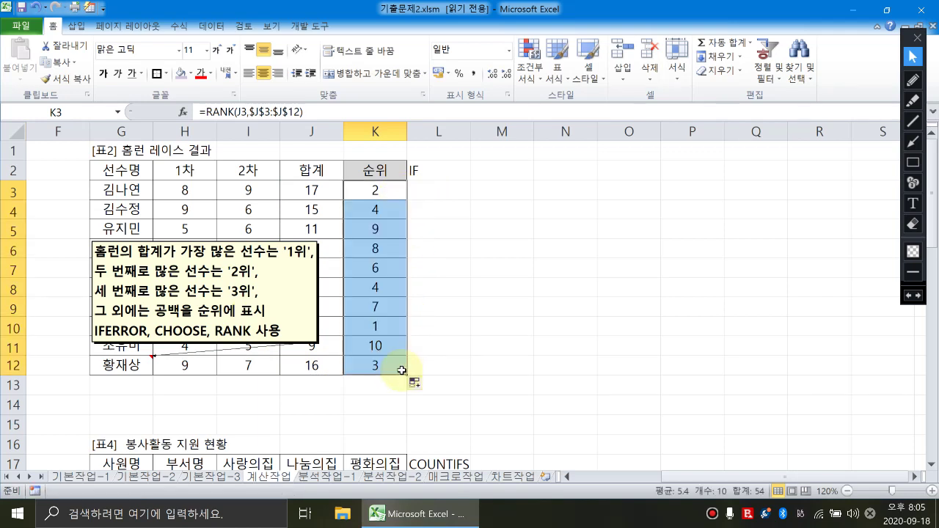
pyautogui.click(380, 192)
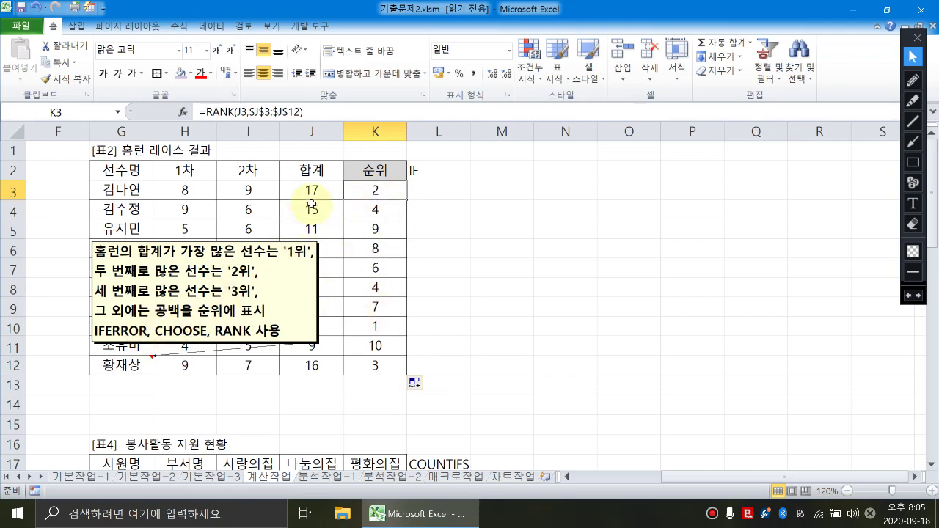
# Step: Wrap the RANK formula in K3 in a CHOOSE function, using the rank as index and "1위" as the first value
pyautogui.doubleClick(358, 188)
pyautogui.write('choose(')
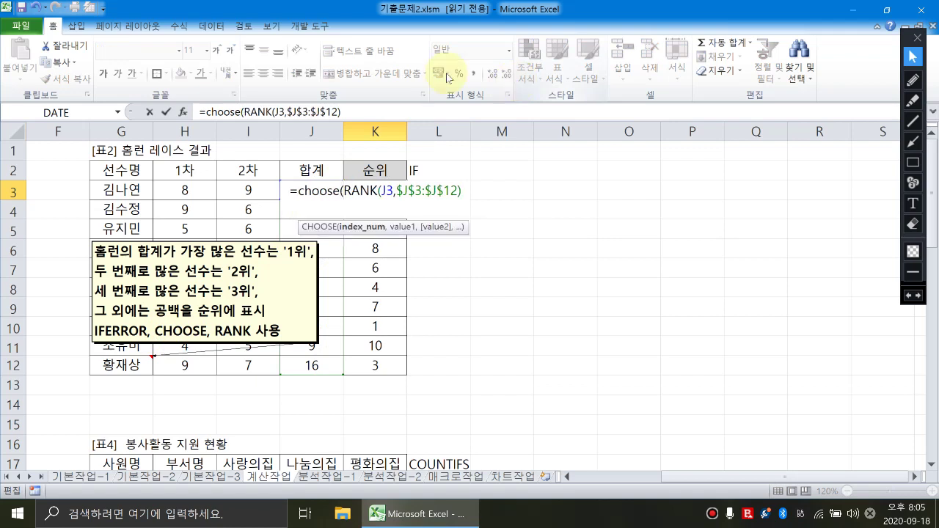
pyautogui.click(466, 193)
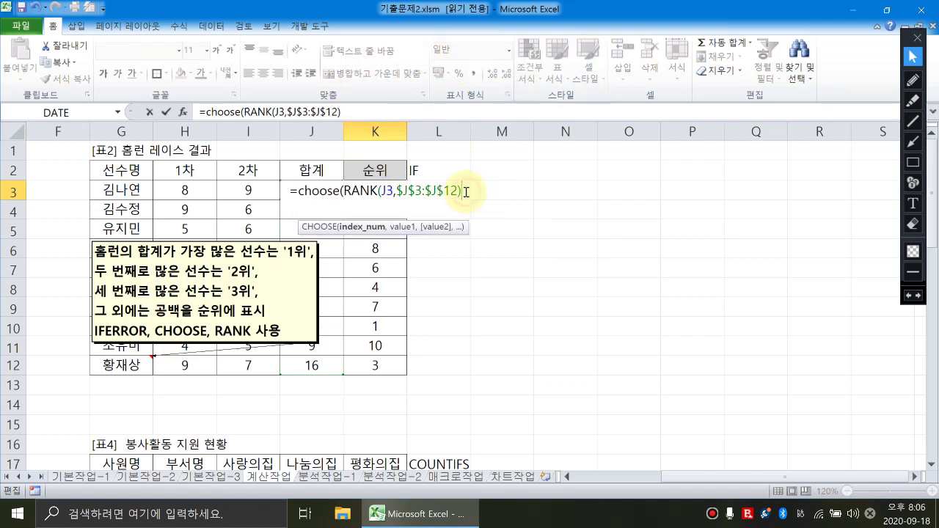
pyautogui.write(',')
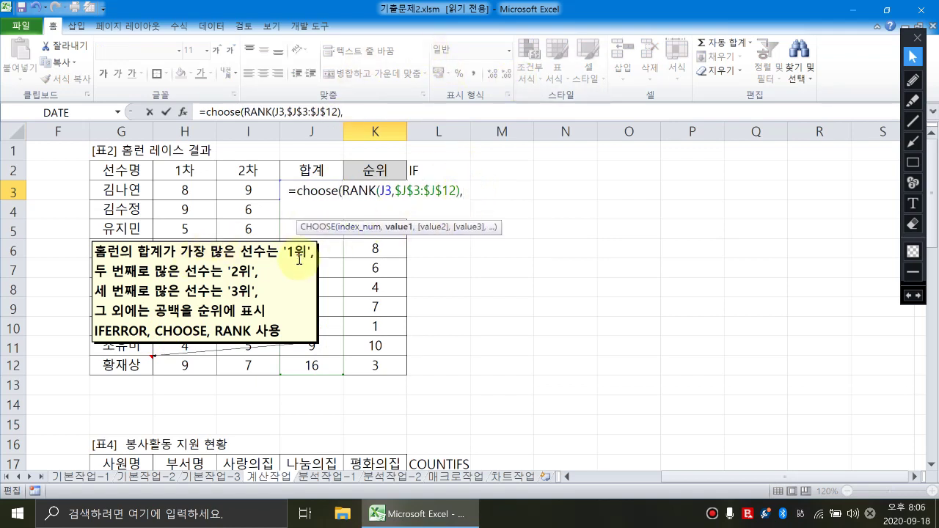
pyautogui.write('"1위",')
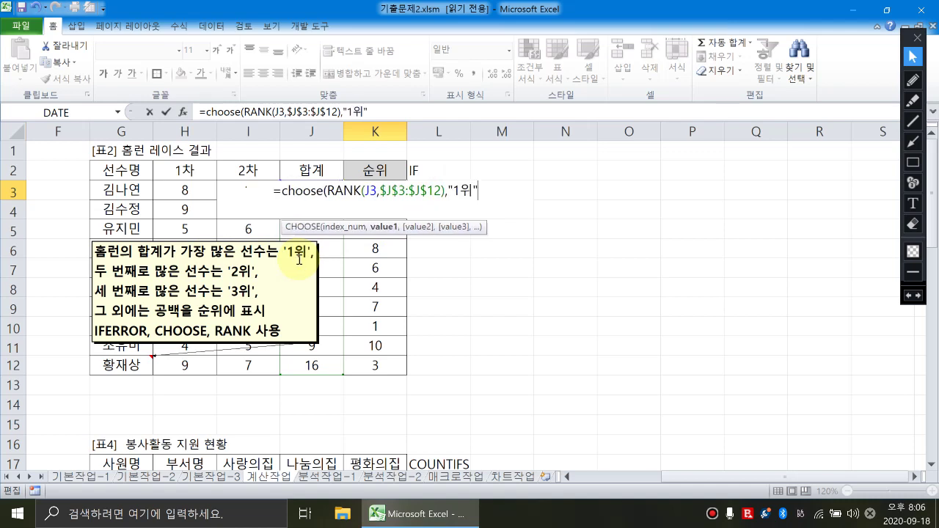
# Step: Add "2위" and "3위" as the remaining CHOOSE values in K3, enter the formula, and fill it down to K12
pyautogui.write('"')
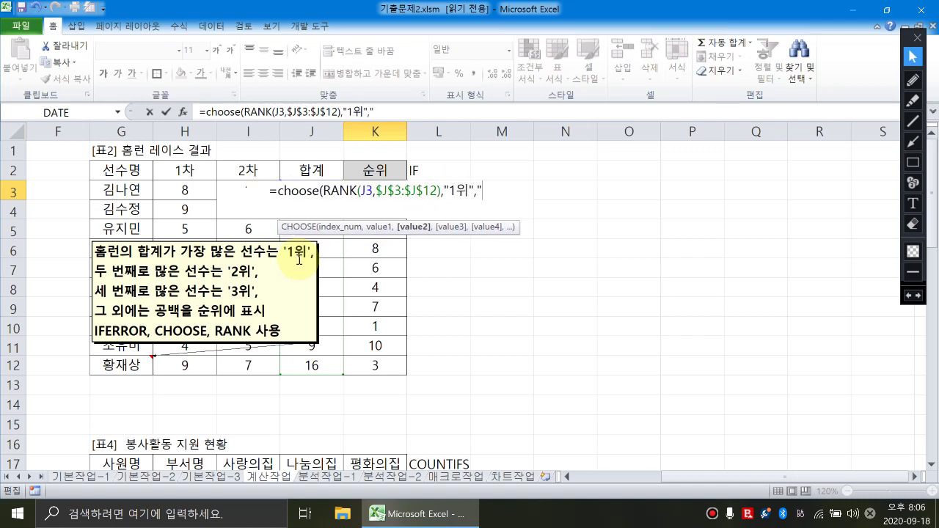
pyautogui.moveTo(455, 192); pyautogui.dragTo(496, 193)
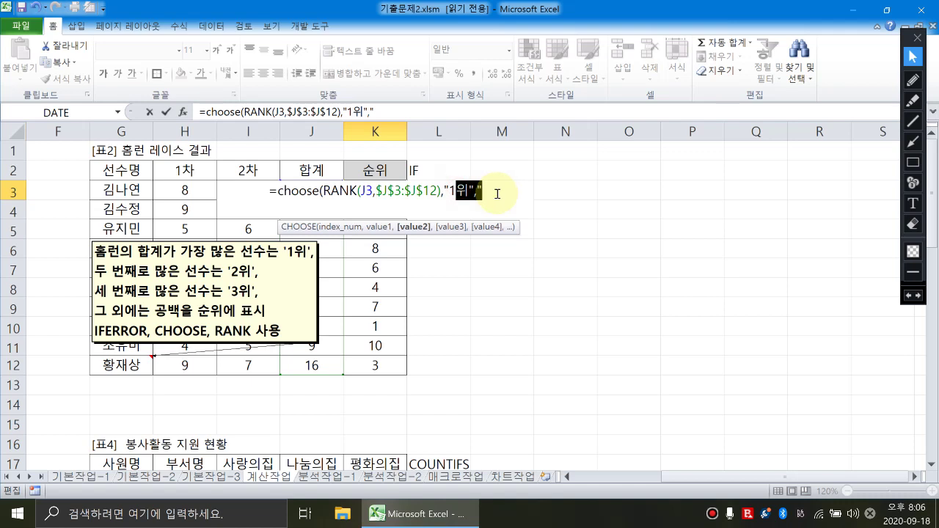
pyautogui.click(497, 193)
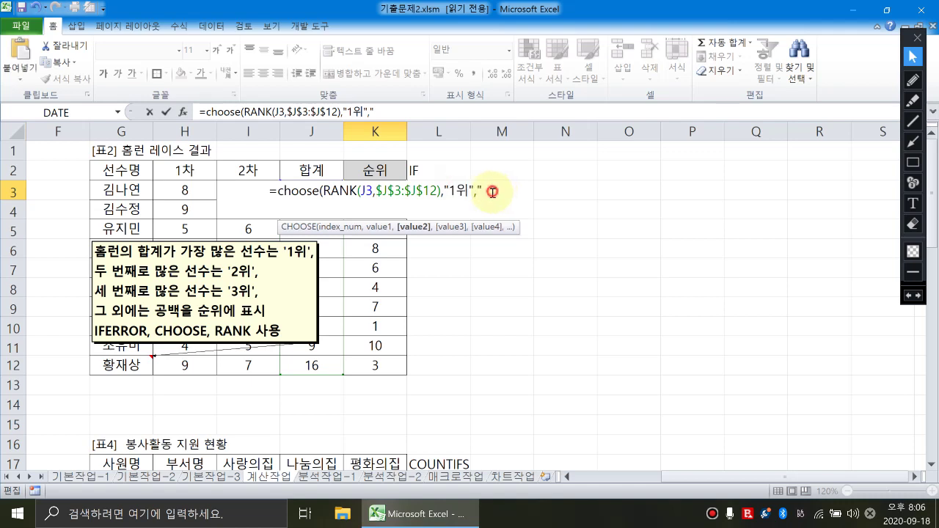
pyautogui.write('2위","')
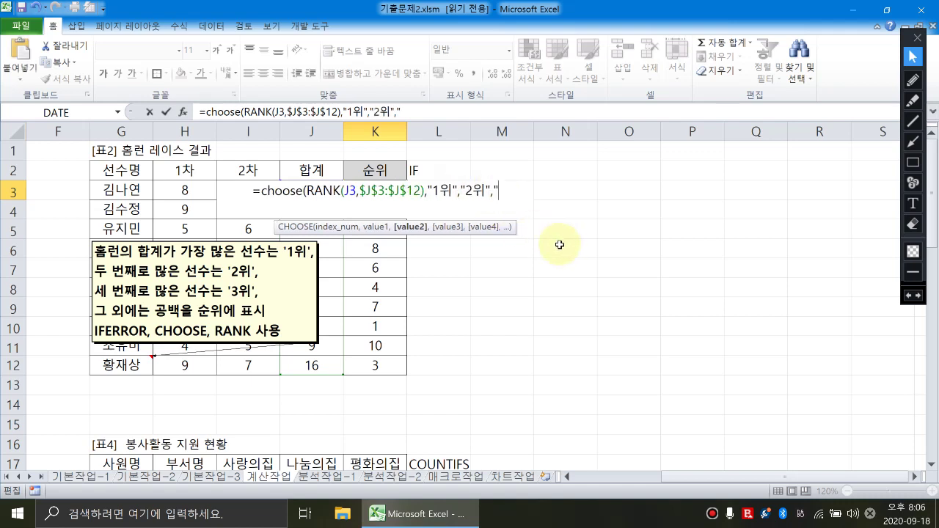
pyautogui.write('3위","')
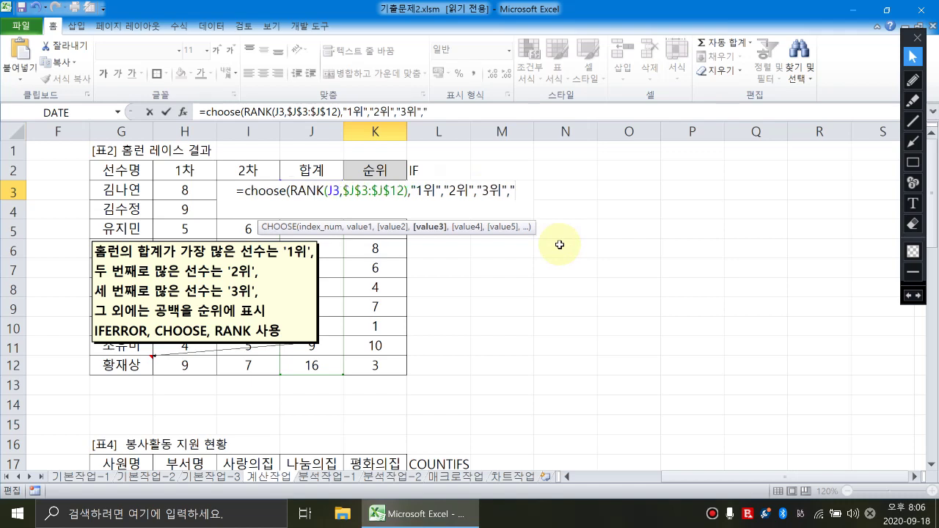
pyautogui.press('BackSpace')
pyautogui.press('BackSpace')
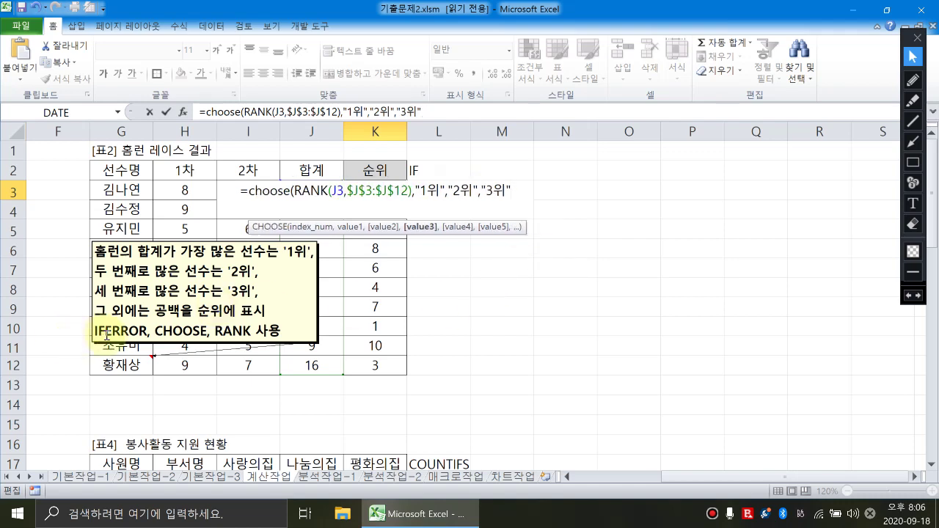
pyautogui.write(')')
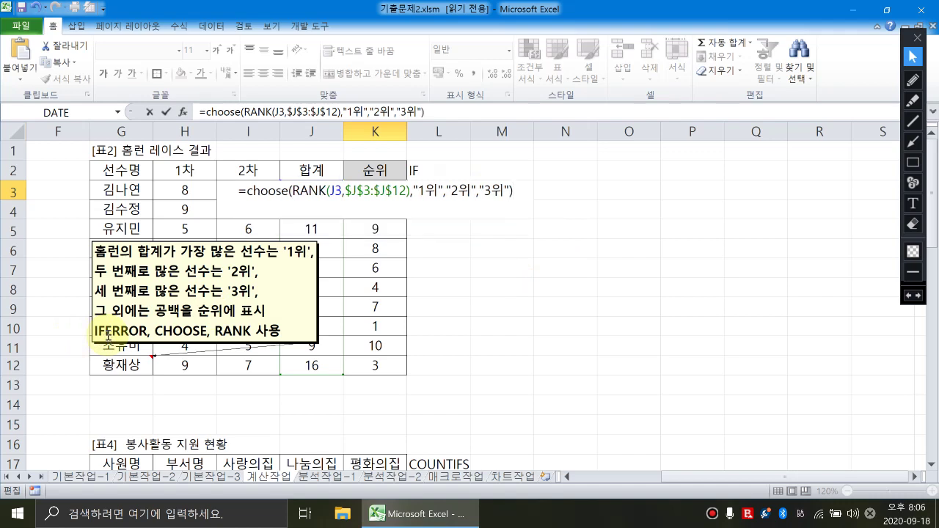
pyautogui.press('Return')
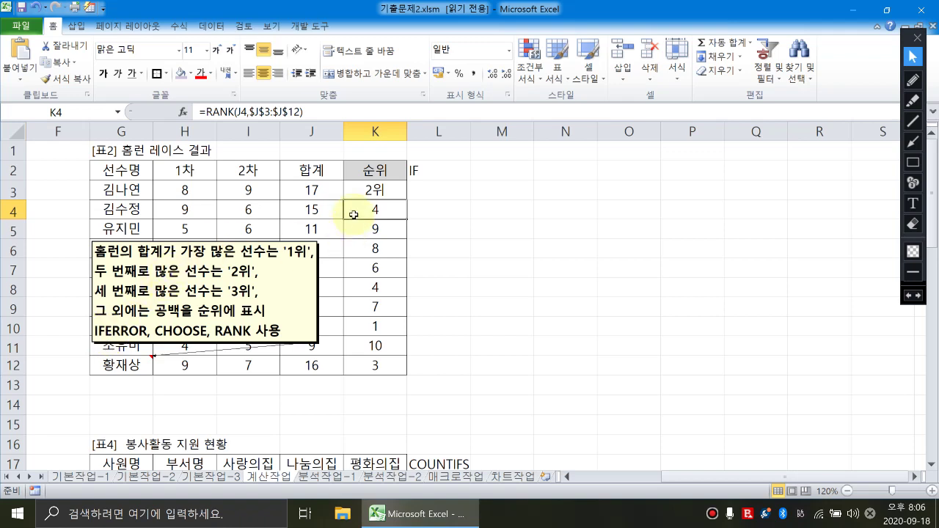
pyautogui.click(374, 189)
pyautogui.moveTo(405, 199); pyautogui.dragTo(386, 364)
# Step: Wrap the CHOOSE formula in K3 in IFERROR with an empty string "" as the error value, and enter it
pyautogui.doubleClick(385, 192)
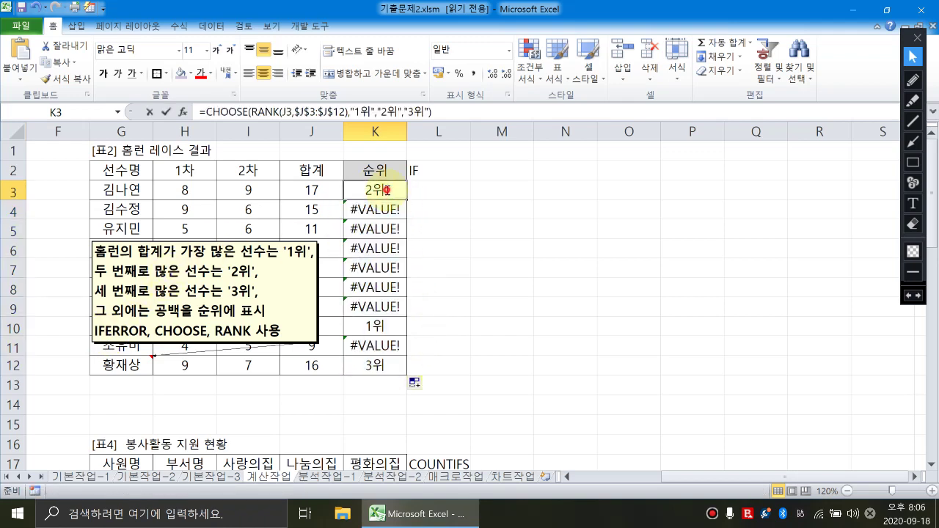
pyautogui.click(241, 191)
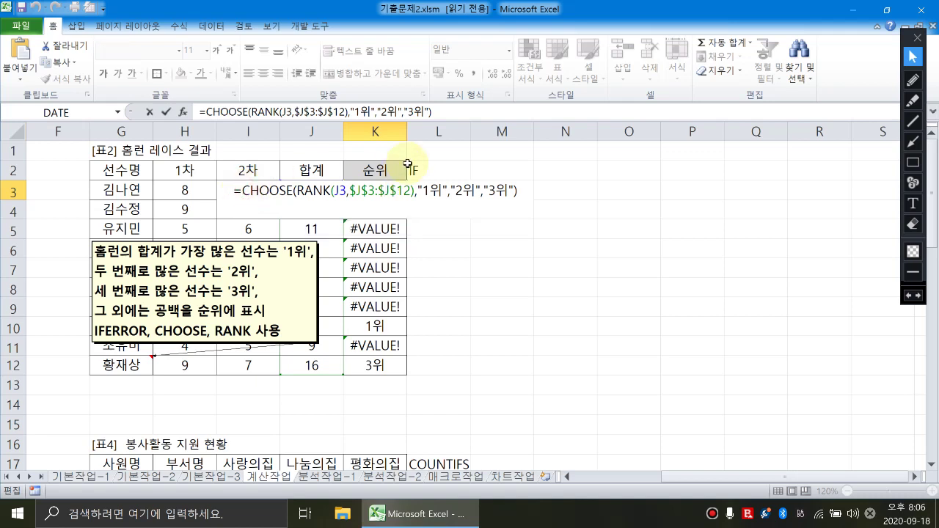
pyautogui.write('if')
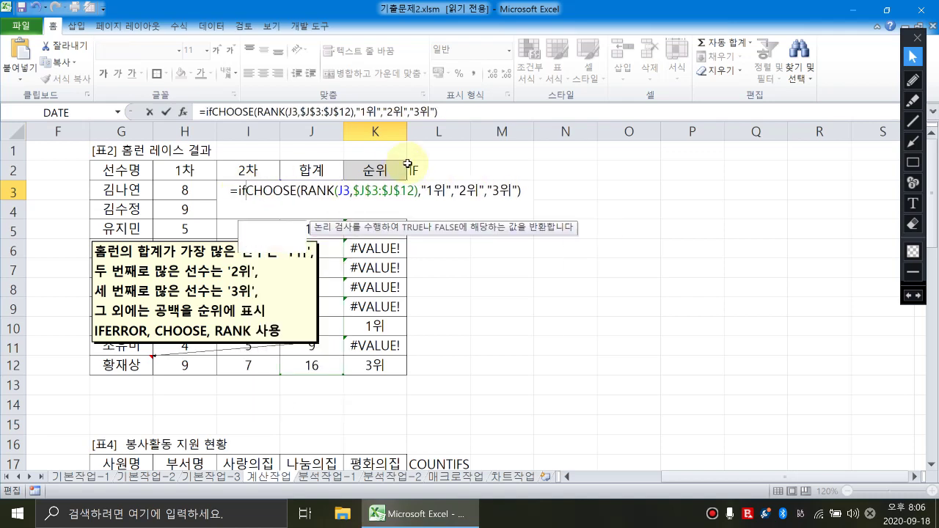
pyautogui.write('er')
pyautogui.press('Tab')
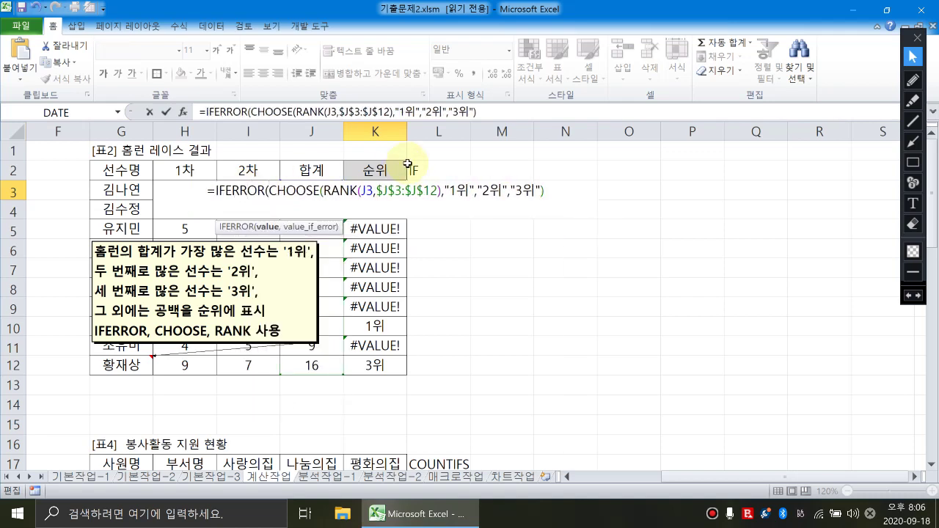
pyautogui.click(545, 192)
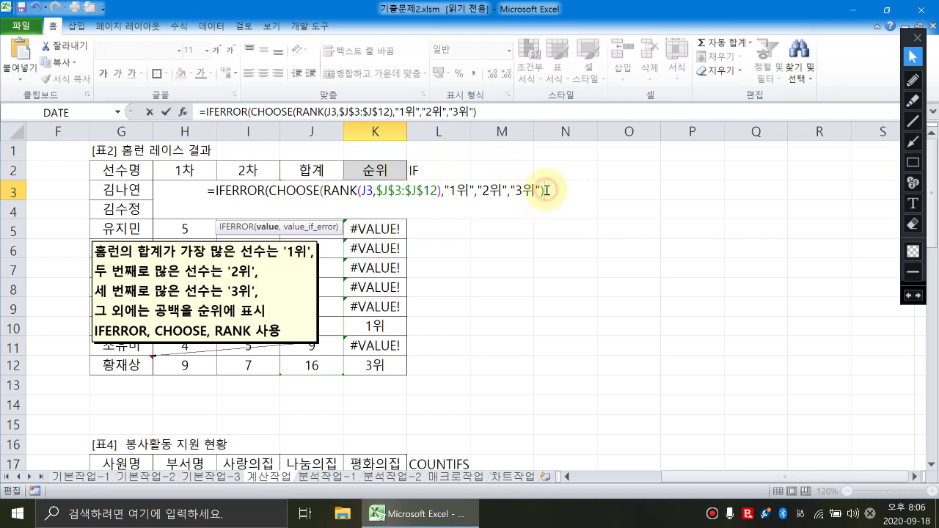
pyautogui.write(',')
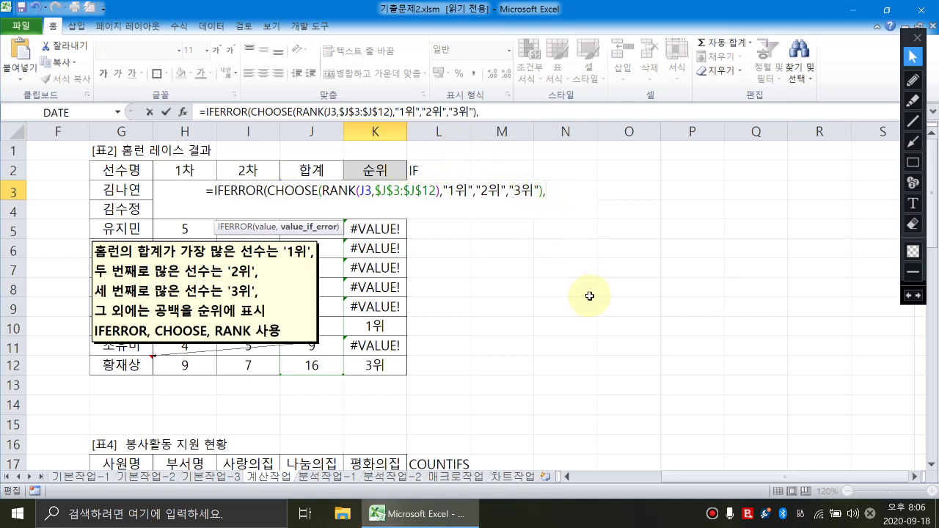
pyautogui.write('"")')
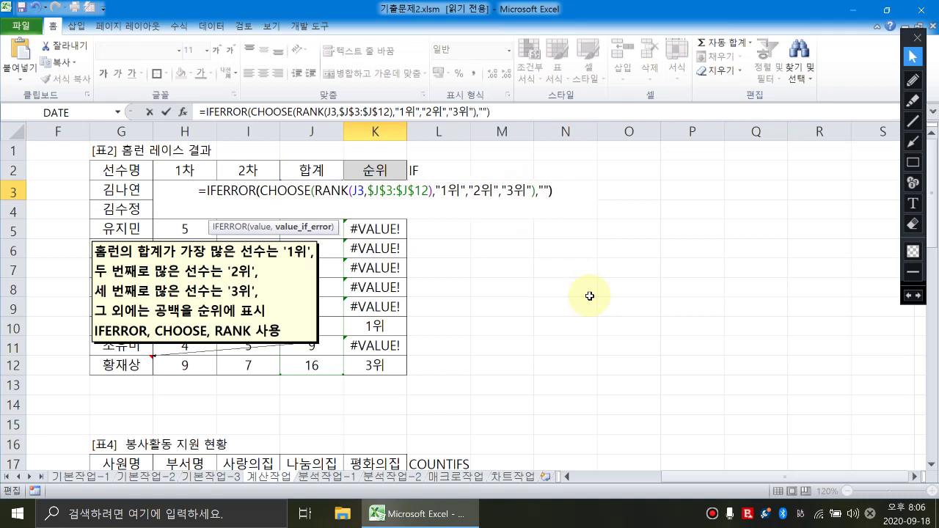
pyautogui.press('Return')
# Step: Fill the IFERROR formula from K3 down to K12
pyautogui.click(374, 191)
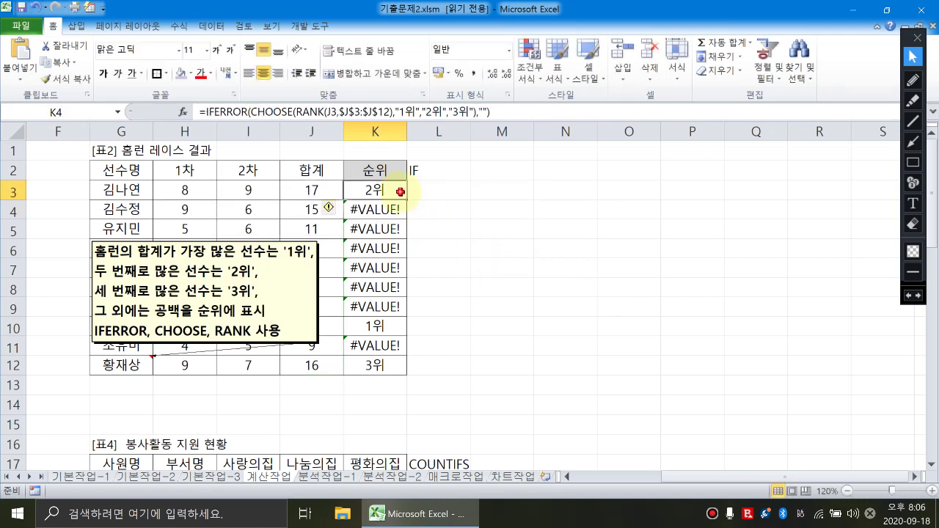
pyautogui.moveTo(406, 201); pyautogui.dragTo(393, 373)
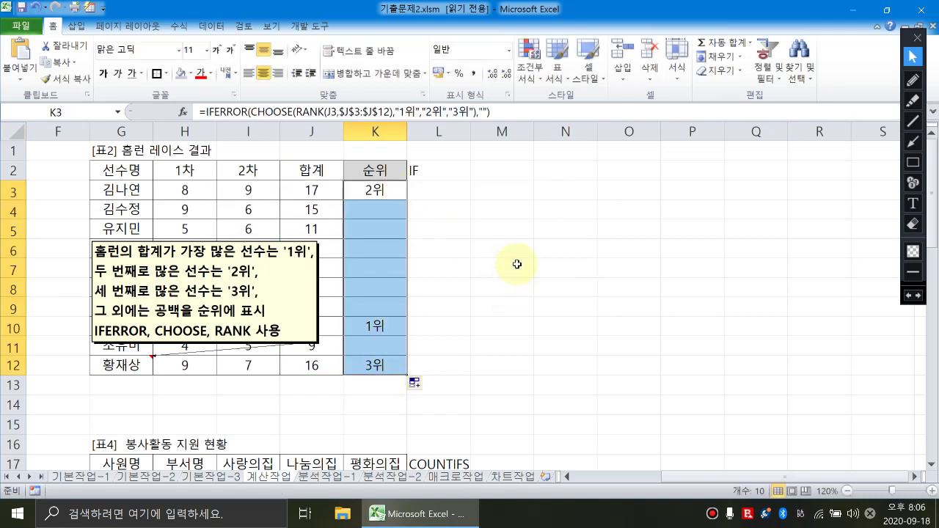
pyautogui.click(508, 265)
# Step: Start a RANK formula in L3, below the IF label, with J3 as the number to rank
pyautogui.click(447, 193)
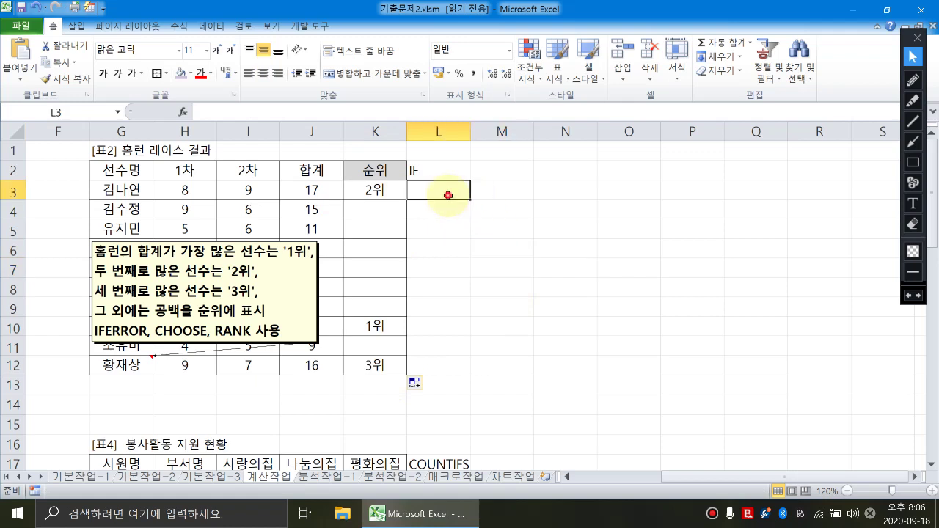
pyautogui.click(433, 168)
pyautogui.click(449, 193)
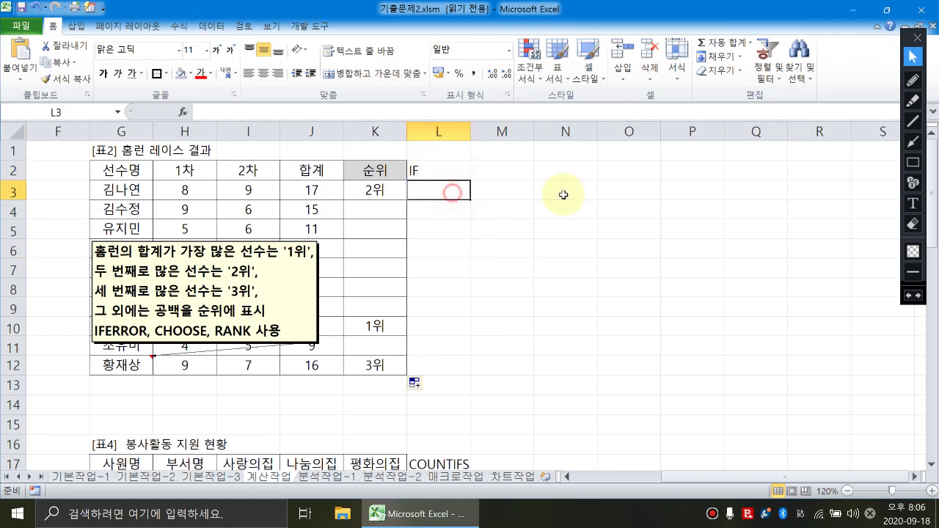
pyautogui.write('=rank(')
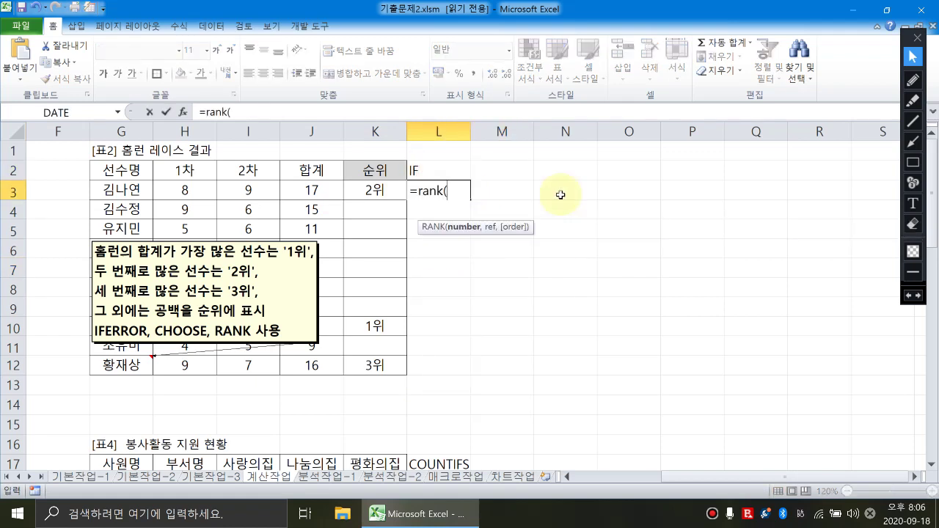
pyautogui.press('Left')
pyautogui.press('Left')
pyautogui.write(',')
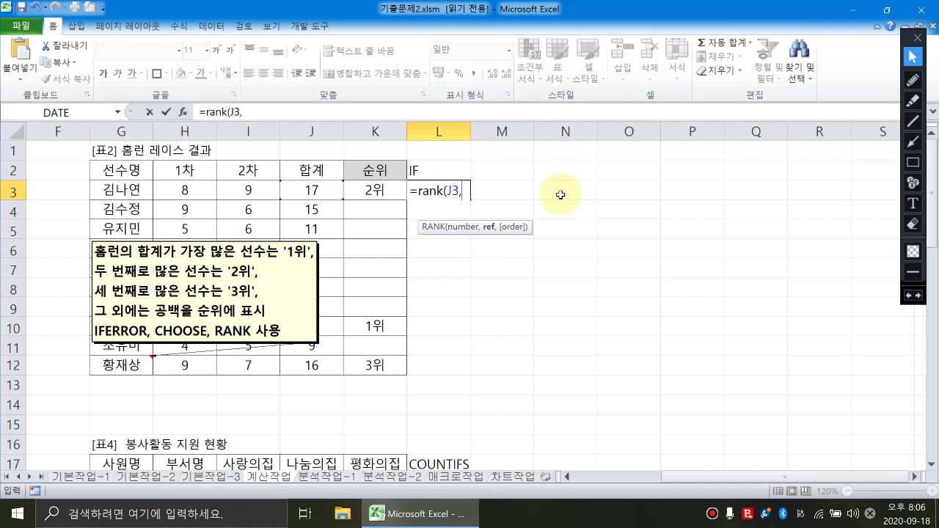
# Step: Use the absolute range $J$3:$J$12 as the RANK reference in L3 and enter the formula
pyautogui.press('Left')
pyautogui.press('Left')
pyautogui.hotkey('shift', 'Down')
pyautogui.hotkey('shift', 'Down')
pyautogui.hotkey('shift', 'Down')
pyautogui.hotkey('shift', 'Down')
pyautogui.hotkey('shift', 'Down')
pyautogui.hotkey('shift', 'Down')
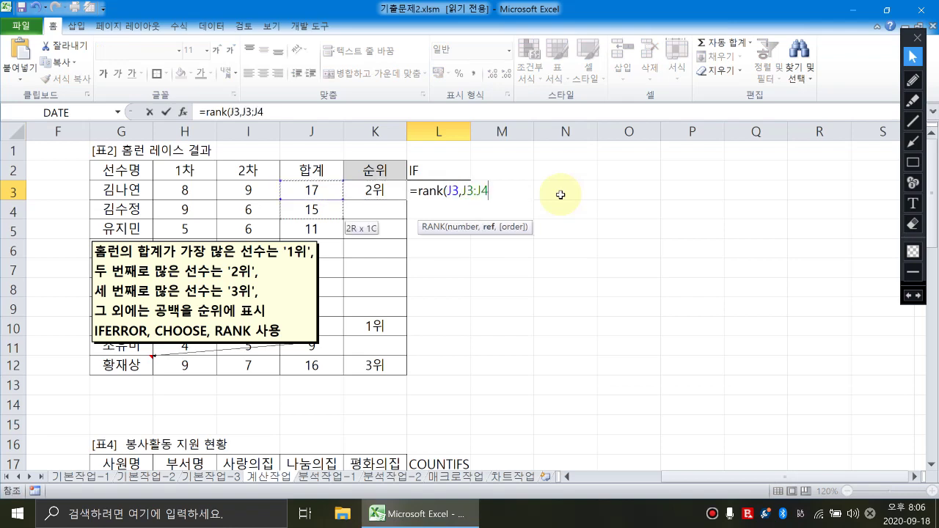
pyautogui.hotkey('shift', 'Down')
pyautogui.hotkey('shift', 'Down')
pyautogui.hotkey('shift', 'Down')
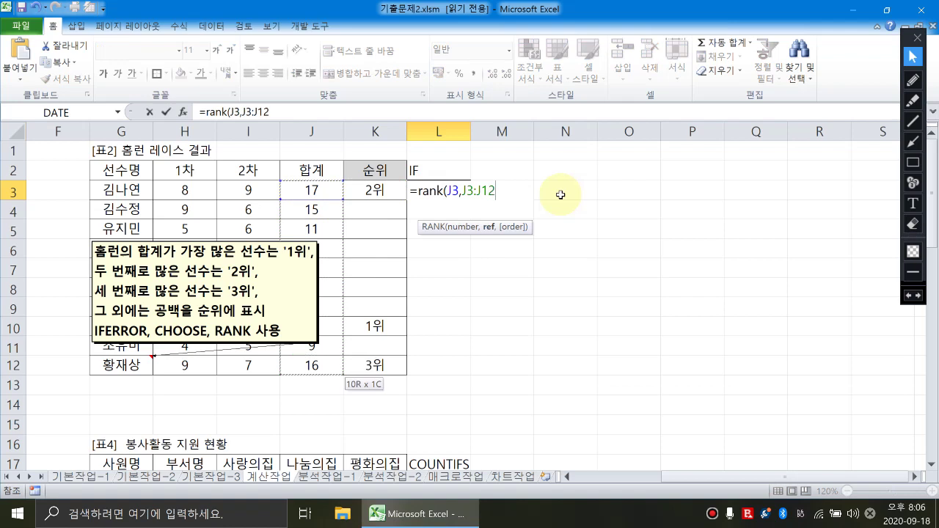
pyautogui.press('F4')
pyautogui.press('Return')
# Step: Append the comparison <=3 to the RANK formula in L3
pyautogui.press('Up')
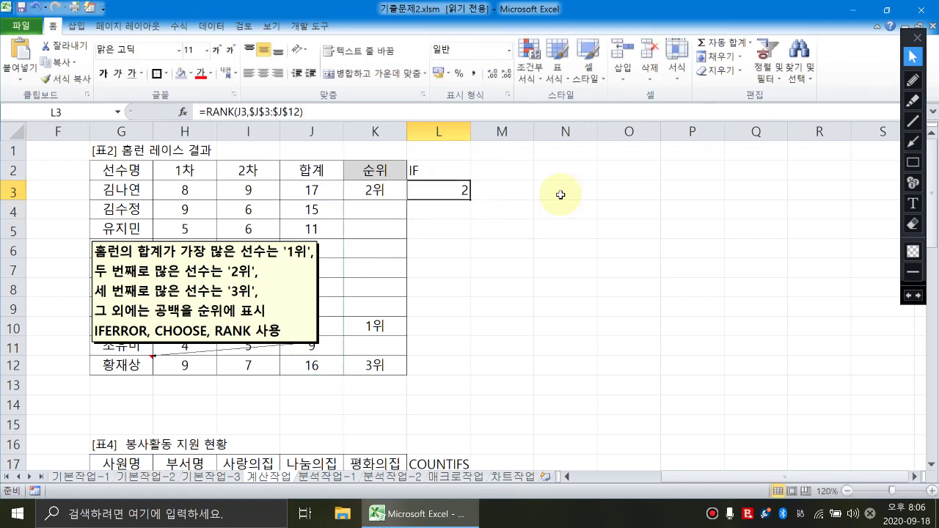
pyautogui.press('F2')
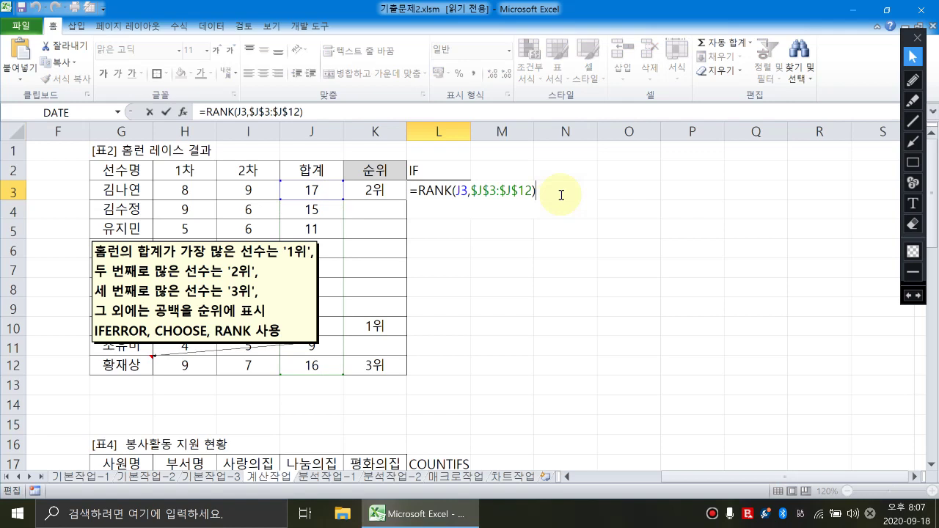
pyautogui.write('<=3')
pyautogui.press('Return')
# Step: Fill the rank comparison from L3 down to L12 and check the results for the top three players
pyautogui.press('Up')
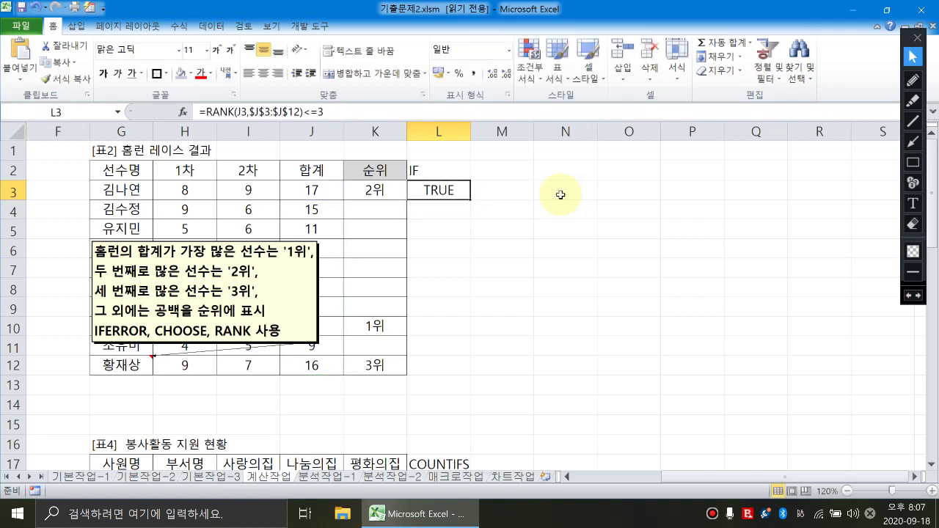
pyautogui.moveTo(470, 200); pyautogui.dragTo(469, 374)
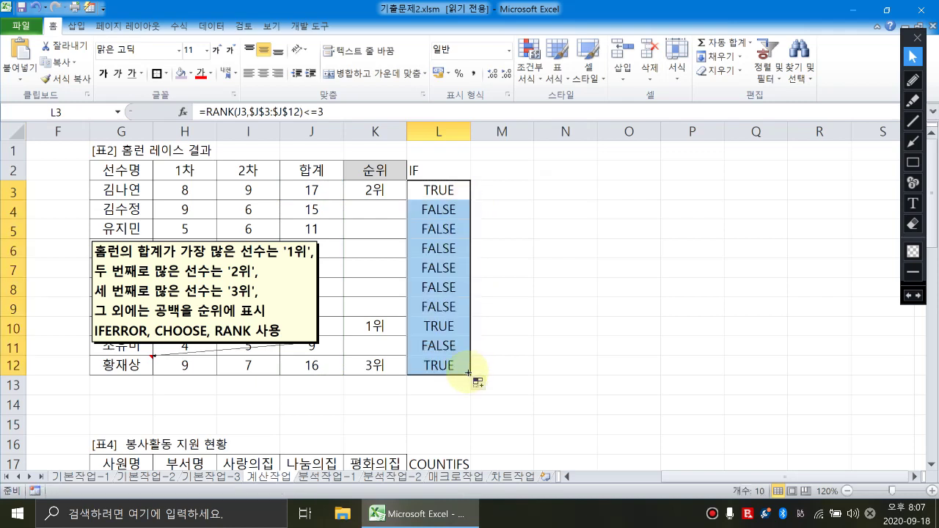
pyautogui.click(437, 328)
pyautogui.click(438, 364)
pyautogui.click(440, 192)
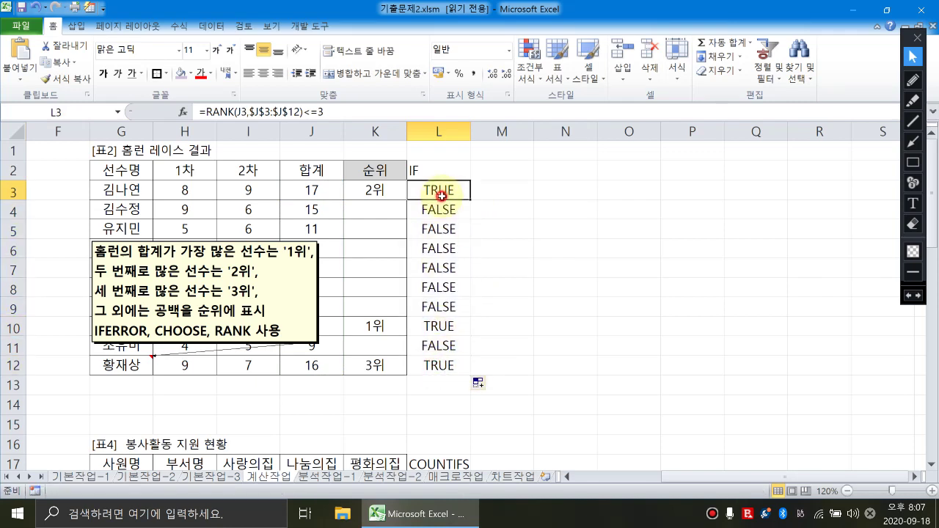
# Step: Wrap the comparison in L3 in an IF function as its logical test, ready for the value-if-true argument
pyautogui.doubleClick(440, 192)
pyautogui.press('Left')
pyautogui.press('Left')
pyautogui.press('Left')
pyautogui.write('if')
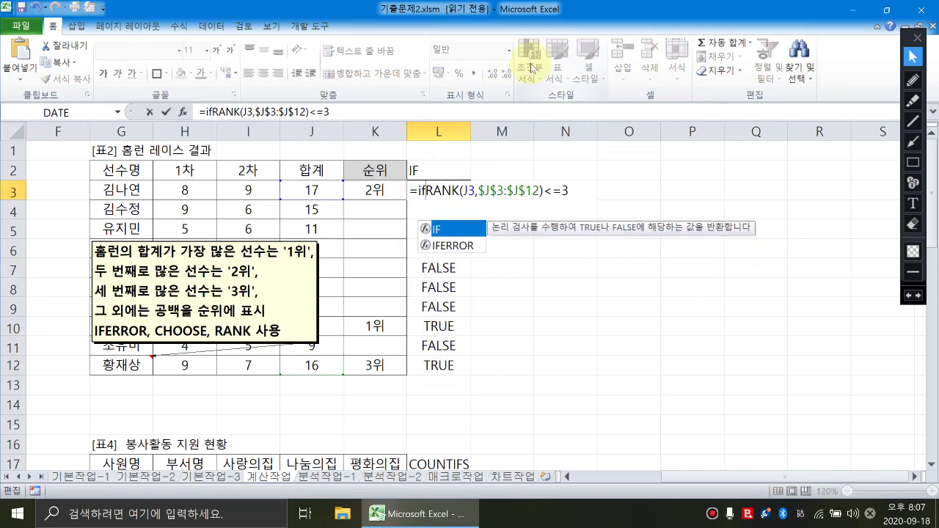
pyautogui.write('(')
pyautogui.press('Right')
pyautogui.press('Right')
pyautogui.press('Right')
pyautogui.press('Right')
pyautogui.press('Right')
pyautogui.press('Right')
pyautogui.press('Right')
pyautogui.press('Right')
pyautogui.press('Right')
pyautogui.press('Right')
pyautogui.press('Right')
pyautogui.press('Right')
pyautogui.press('Right')
pyautogui.press('Right')
pyautogui.press('Right')
pyautogui.press('Right')
pyautogui.press('Right')
pyautogui.press('Right')
pyautogui.press('Right')
pyautogui.press('Right')
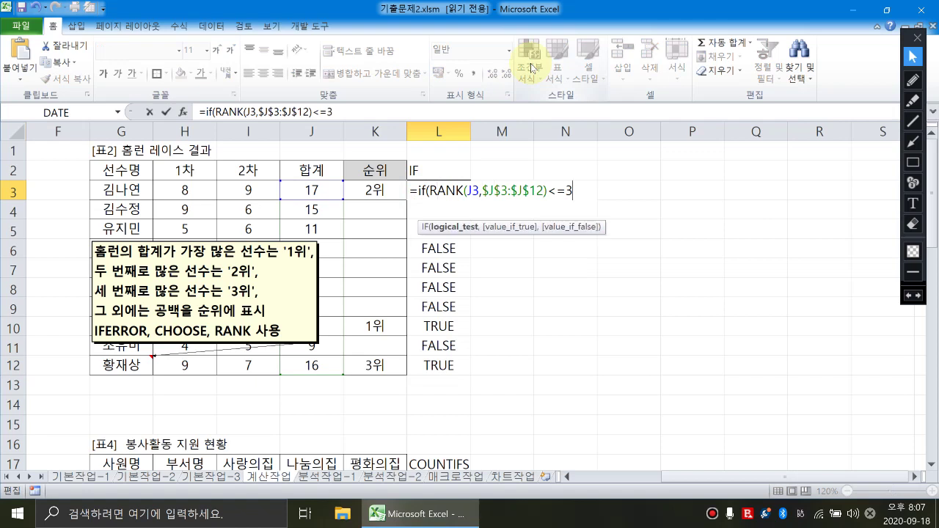
pyautogui.write(',')
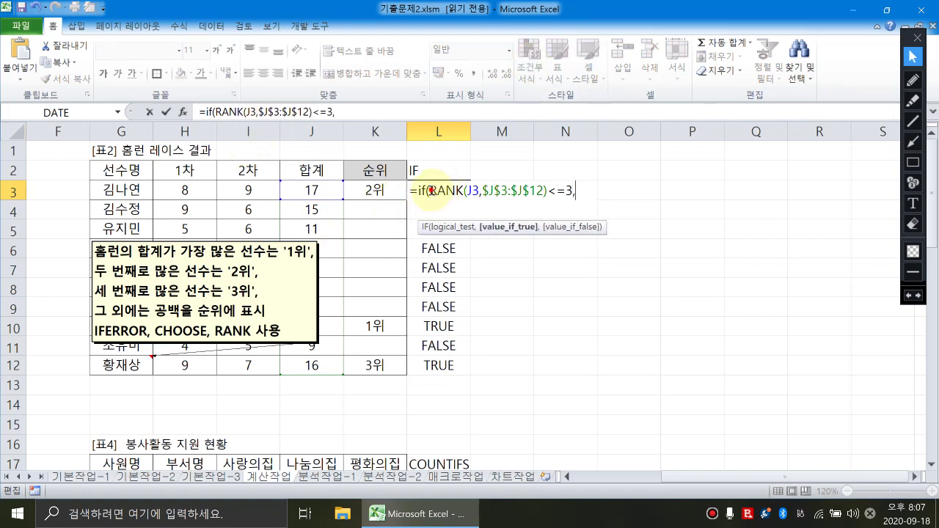
# Step: Complete the IF formula in L3 by returning the copied RANK expression joined with "위" when true and an empty string otherwise
pyautogui.moveTo(432, 190); pyautogui.dragTo(547, 191)
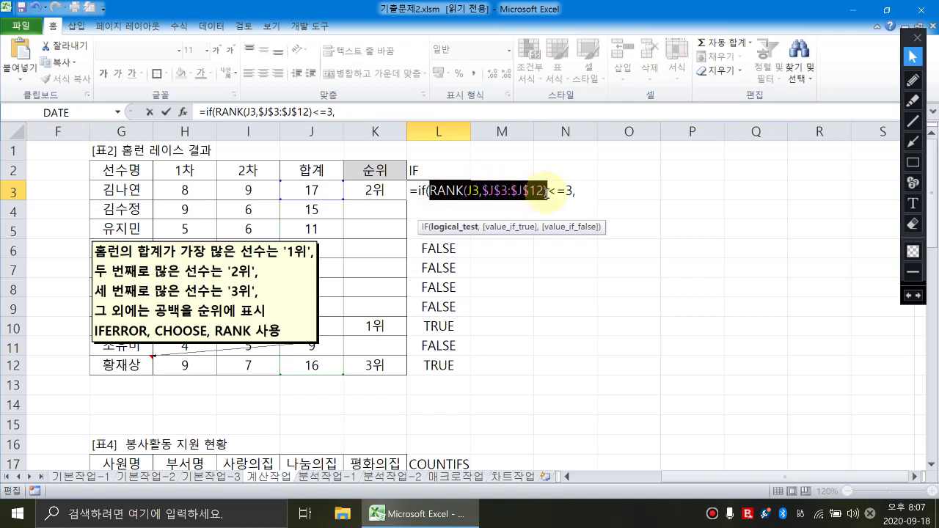
pyautogui.hotkey('ctrl', 'c')
pyautogui.click(587, 193)
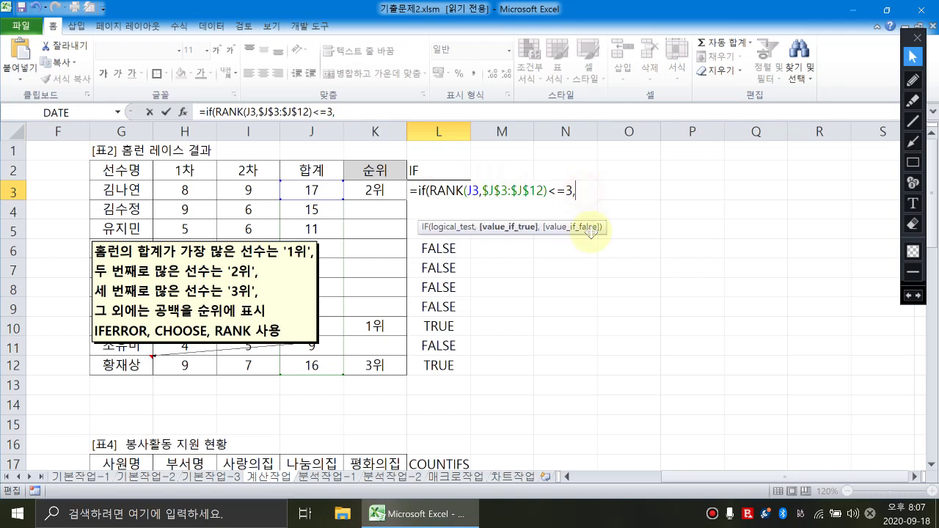
pyautogui.hotkey('ctrl', 'v')
pyautogui.write('&')
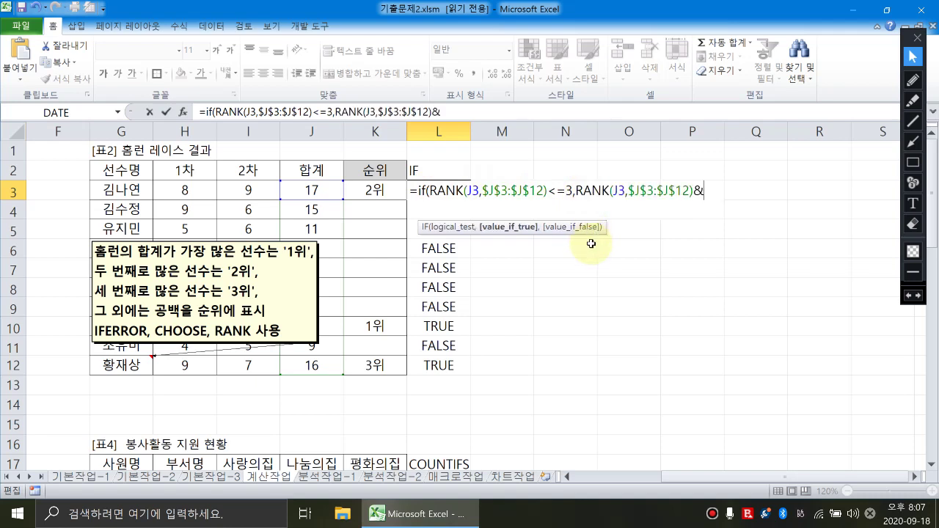
pyautogui.write('"위",')
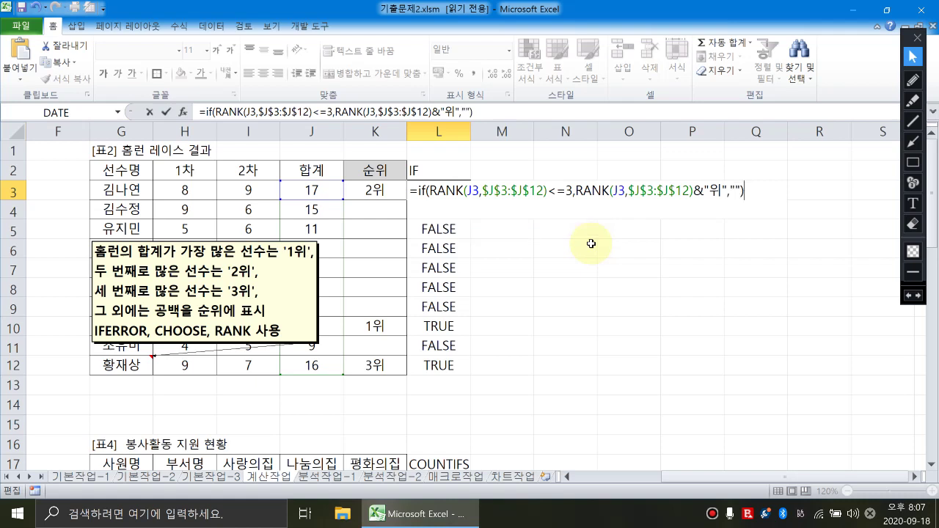
pyautogui.press('Return')
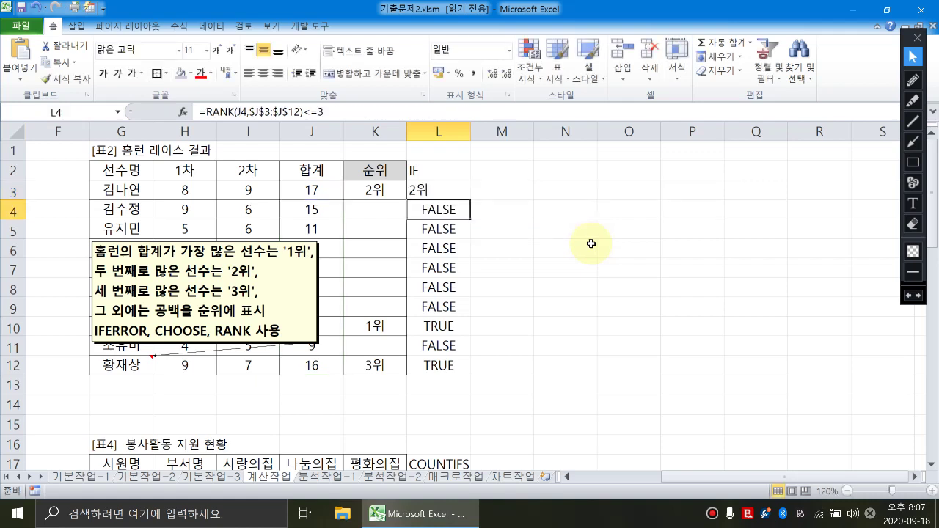
# Step: Fill the IF rank formula from L3 down to L12 and check the copied formula in L12
pyautogui.click(468, 189)
pyautogui.moveTo(470, 192); pyautogui.dragTo(477, 374)
pyautogui.click(454, 364)
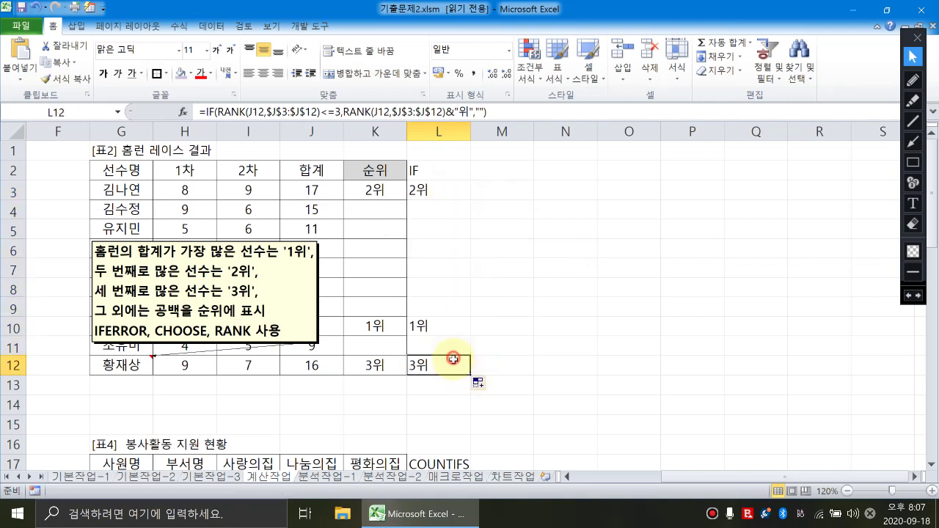
# Step: Shade the first employee's three score cells B18:D18 in table 3 with the light purple fill colour
pyautogui.click(624, 477)
pyautogui.scroll(-5, 521, 295)
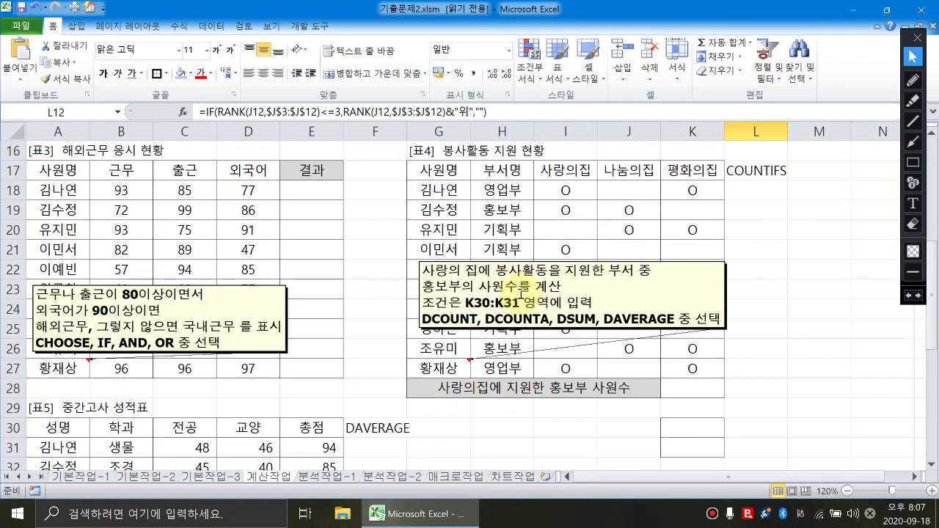
pyautogui.click(320, 194)
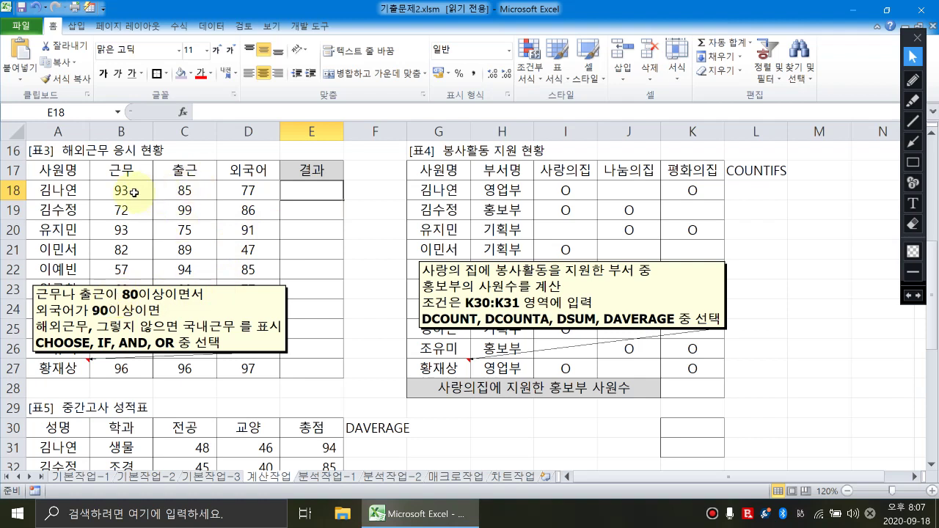
pyautogui.moveTo(123, 191); pyautogui.dragTo(237, 184)
pyautogui.click(181, 73)
# Step: Start the formula in E18 with an OR test that B18 or C18 is at least 80: =or(b18>=80,c18>=80)
pyautogui.click(311, 190)
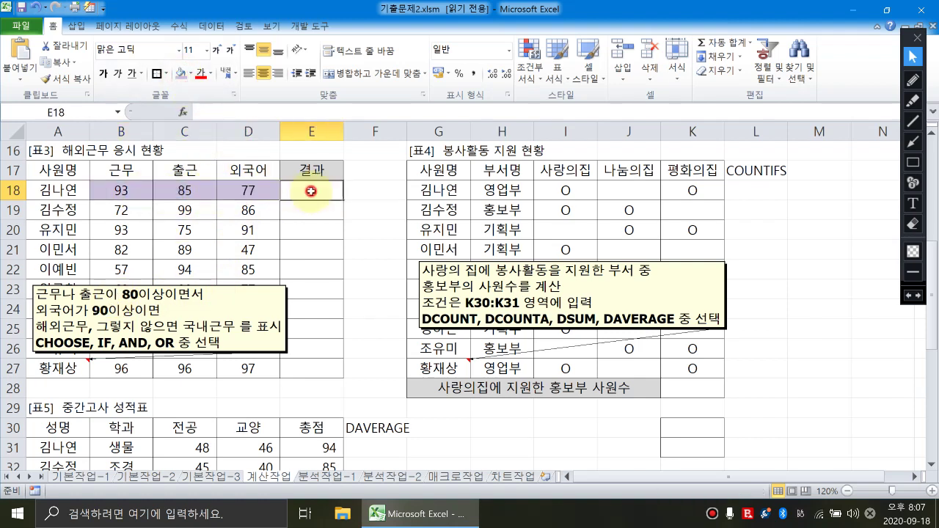
pyautogui.write('=')
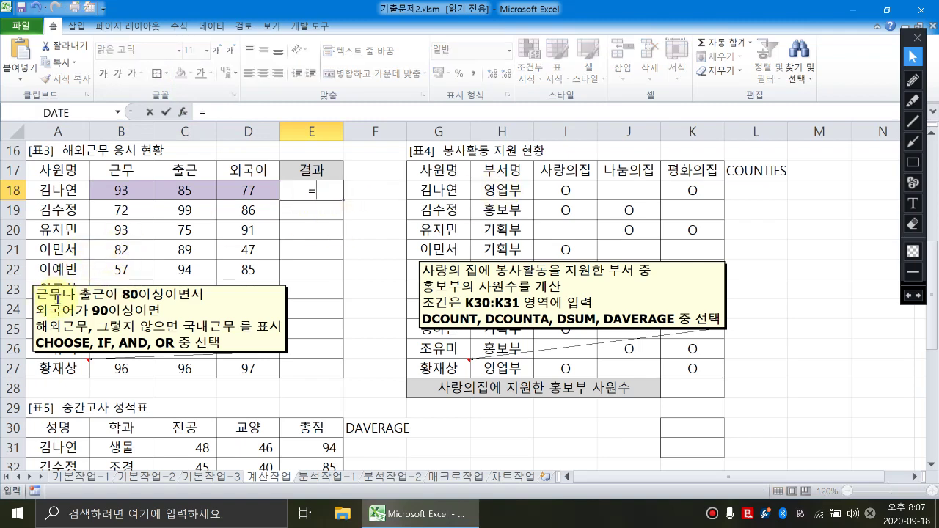
pyautogui.write('b18')
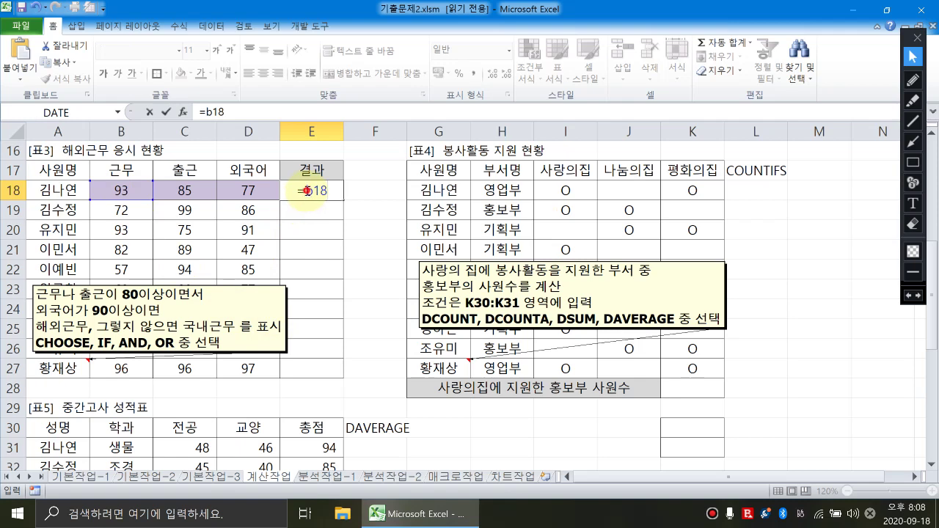
pyautogui.click(307, 190)
pyautogui.write('or(')
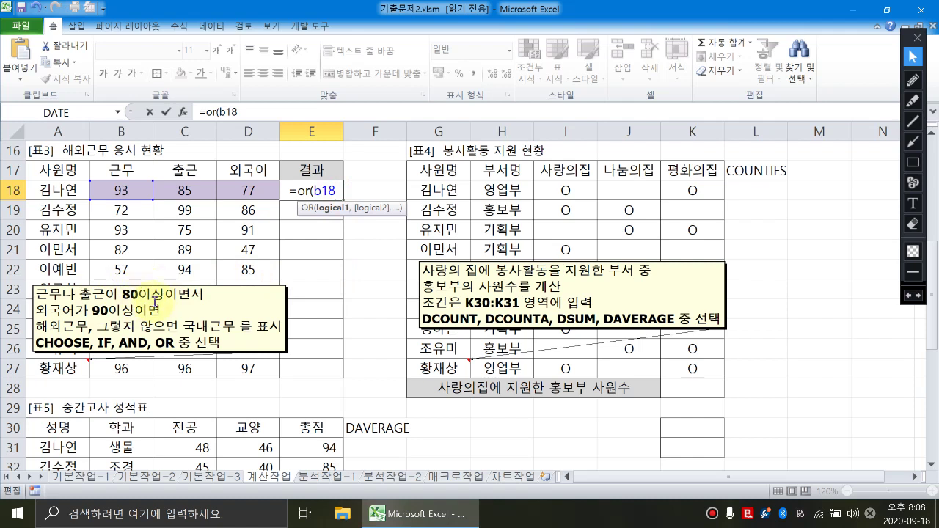
pyautogui.write('>=80')
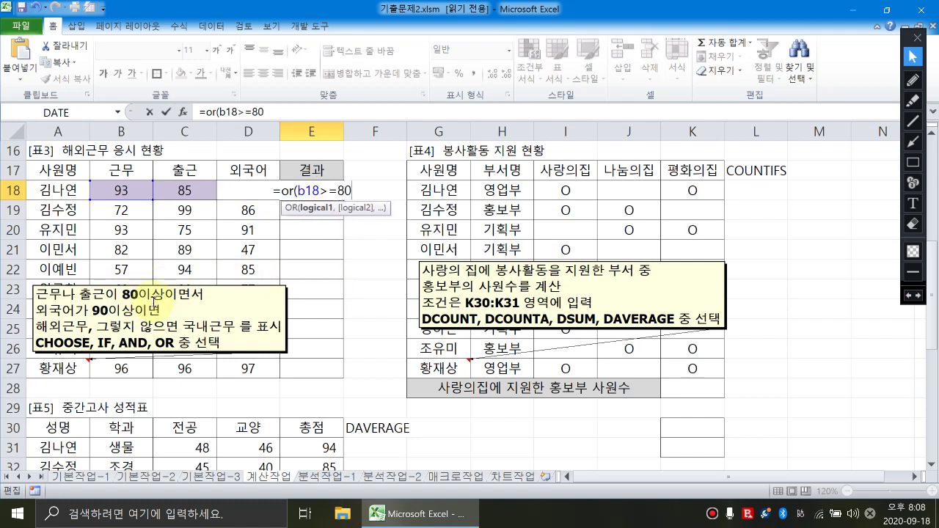
pyautogui.write(',')
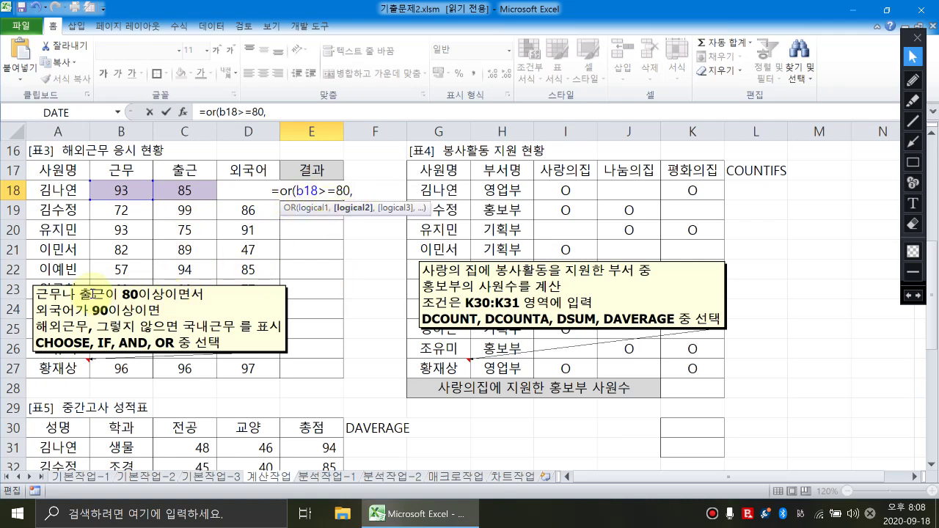
pyautogui.write('c18')
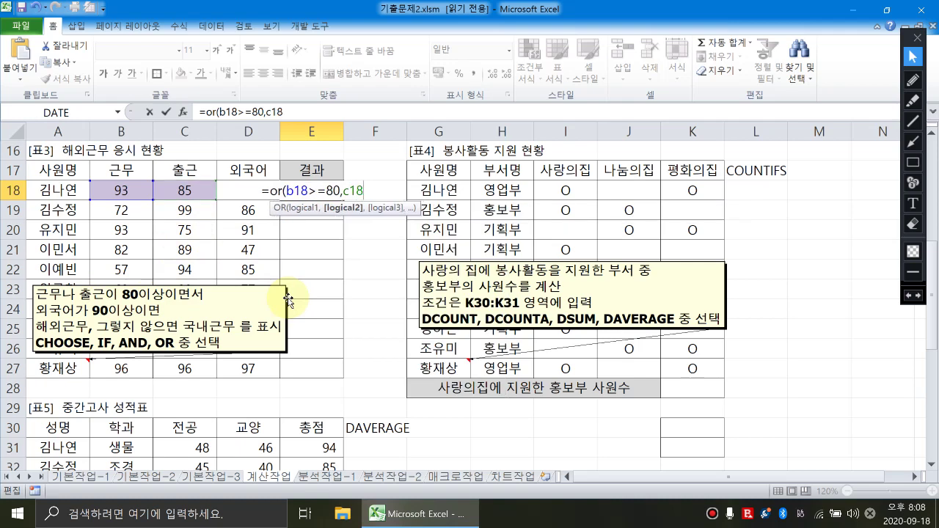
pyautogui.write('>=80')
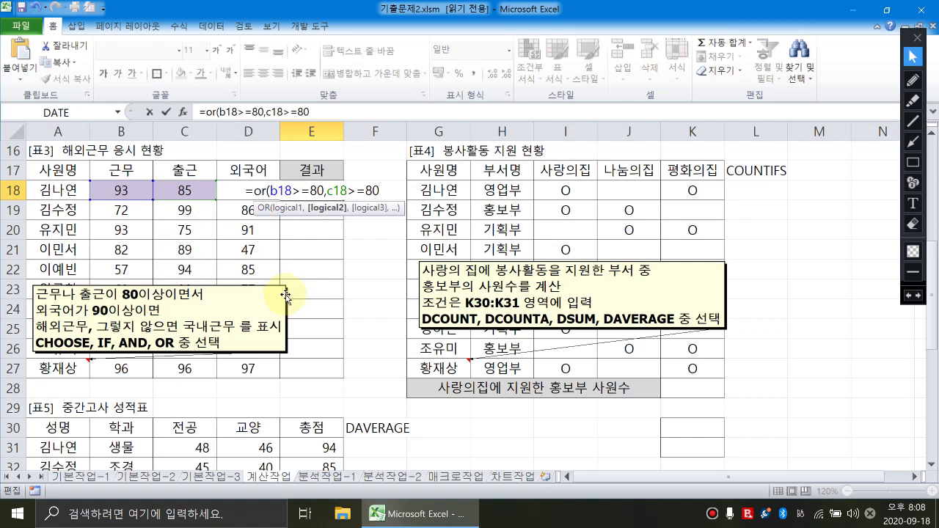
pyautogui.write(')')
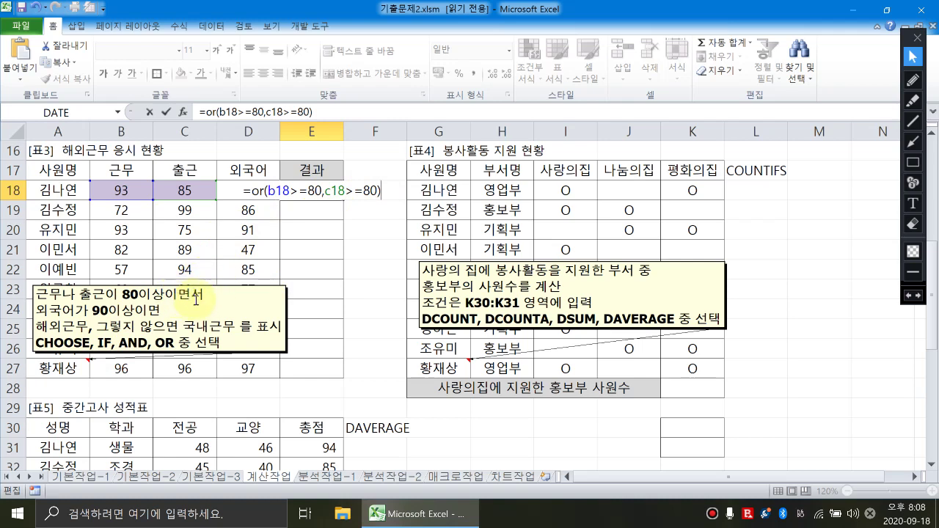
# Step: Wrap the OR test in E18 in an AND function with the second condition d18>=90 and enter the formula
pyautogui.click(251, 193)
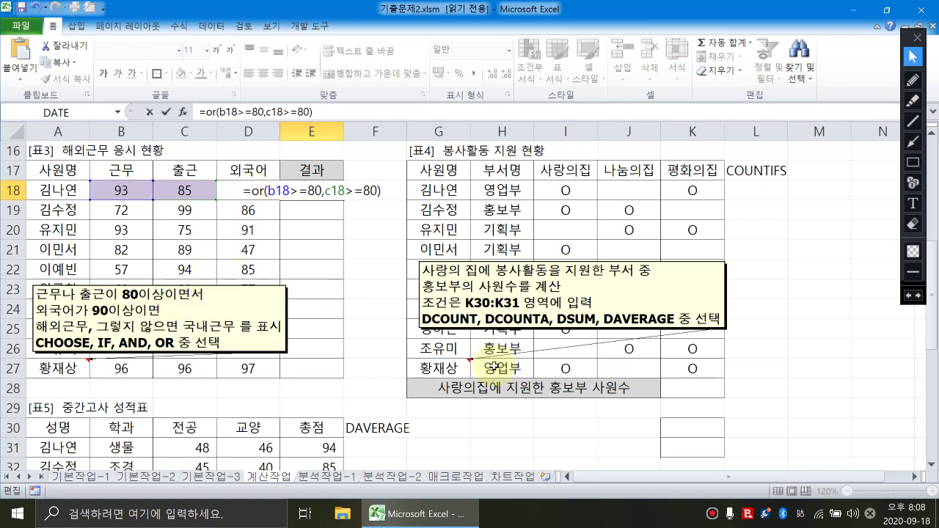
pyautogui.write('AND(')
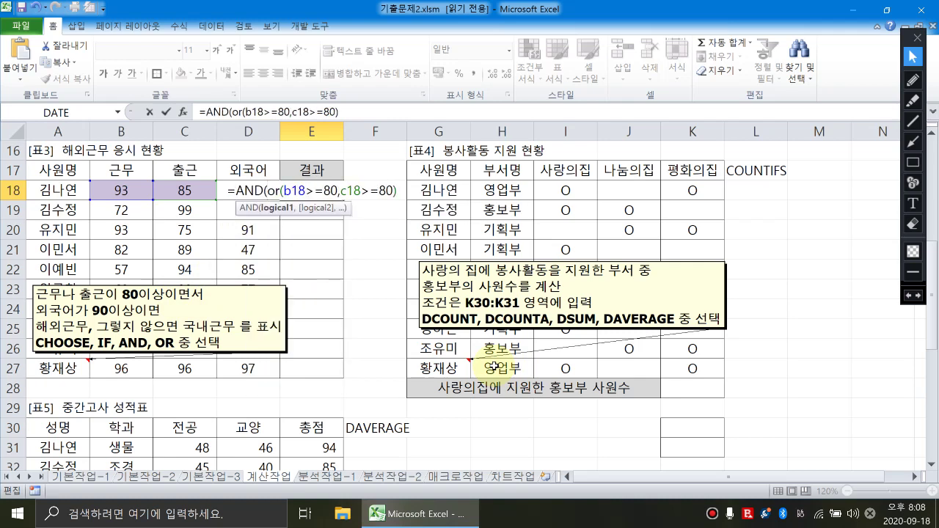
pyautogui.click(402, 192)
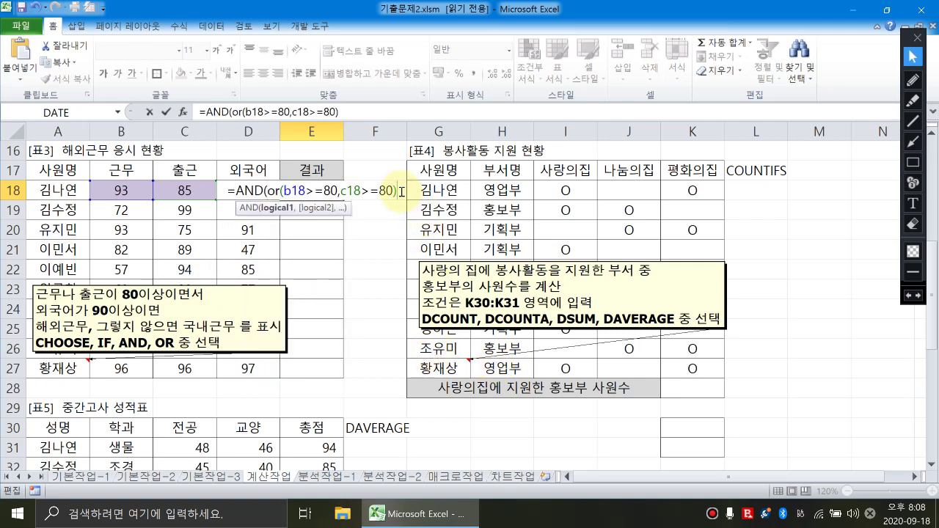
pyautogui.write(',')
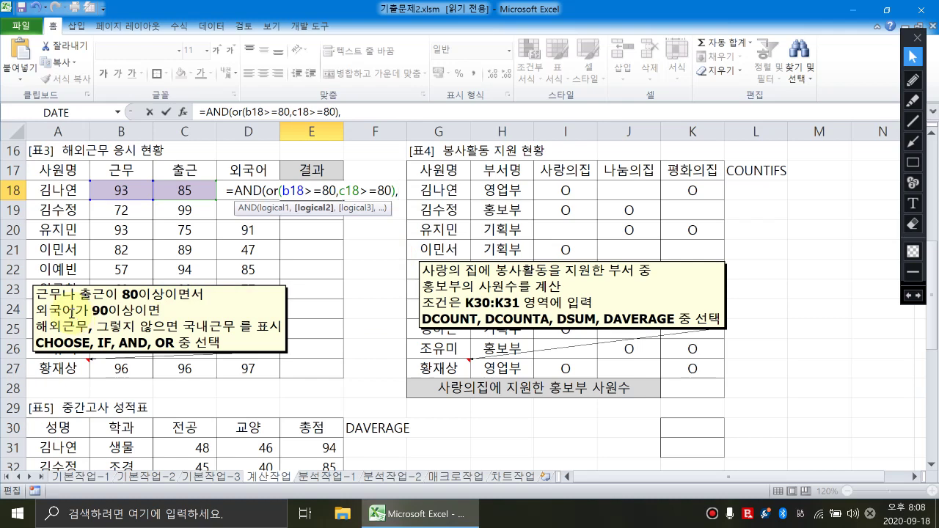
pyautogui.write('d1')
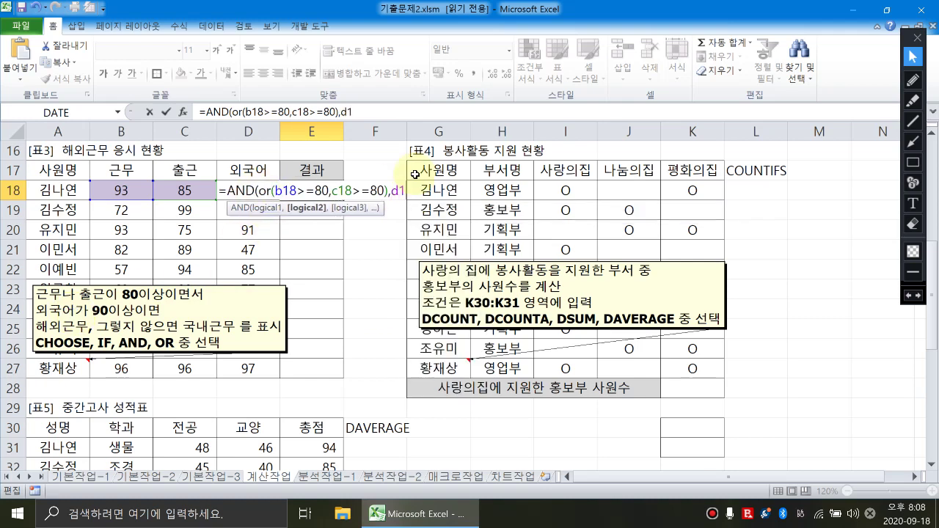
pyautogui.write('8')
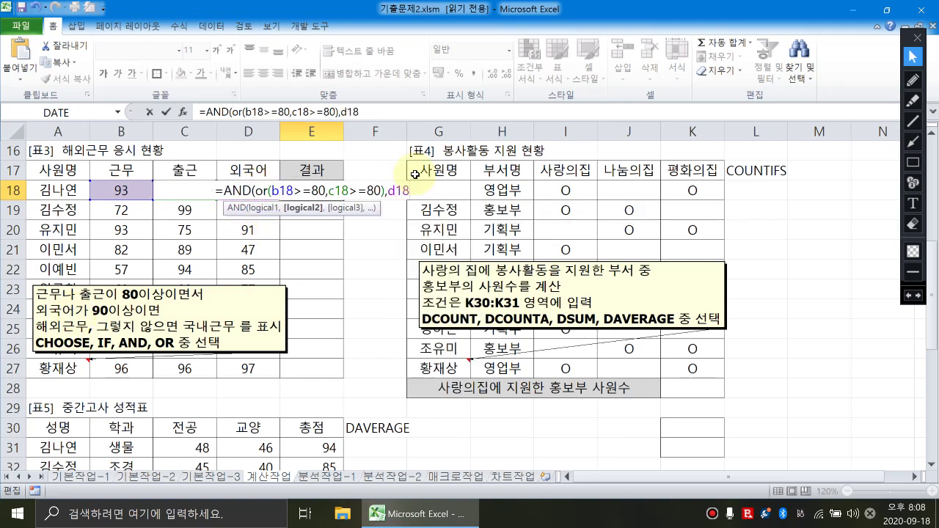
pyautogui.write('>=90')
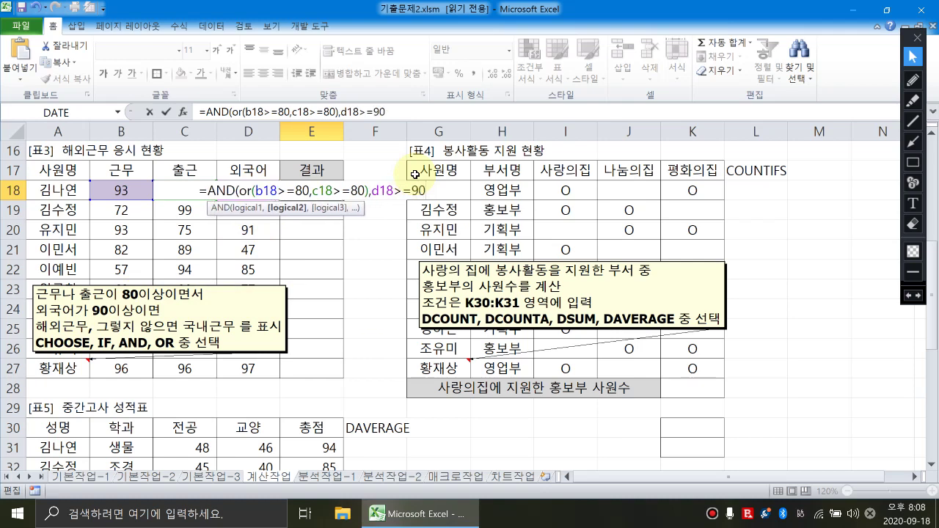
pyautogui.write(')')
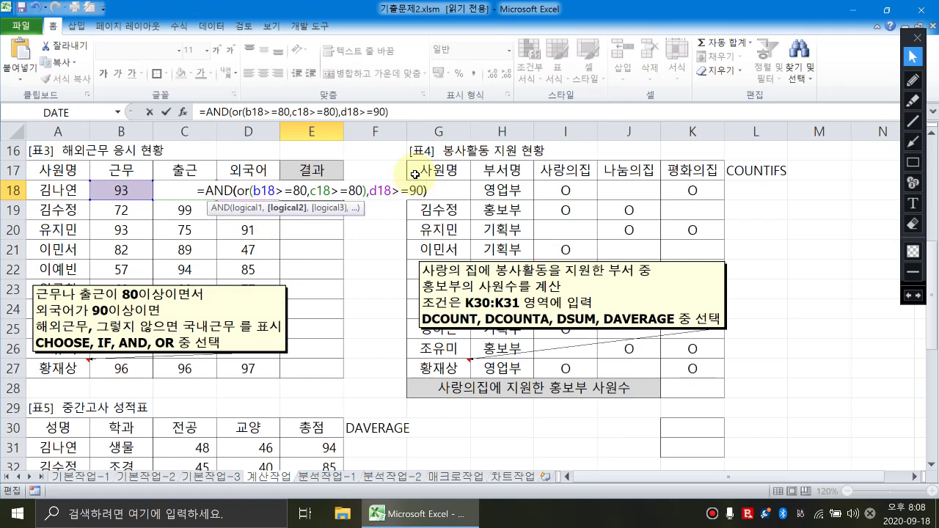
pyautogui.press('Return')
# Step: Fill the AND/OR test from E18 down to E27 and check the results in the column
pyautogui.click(339, 191)
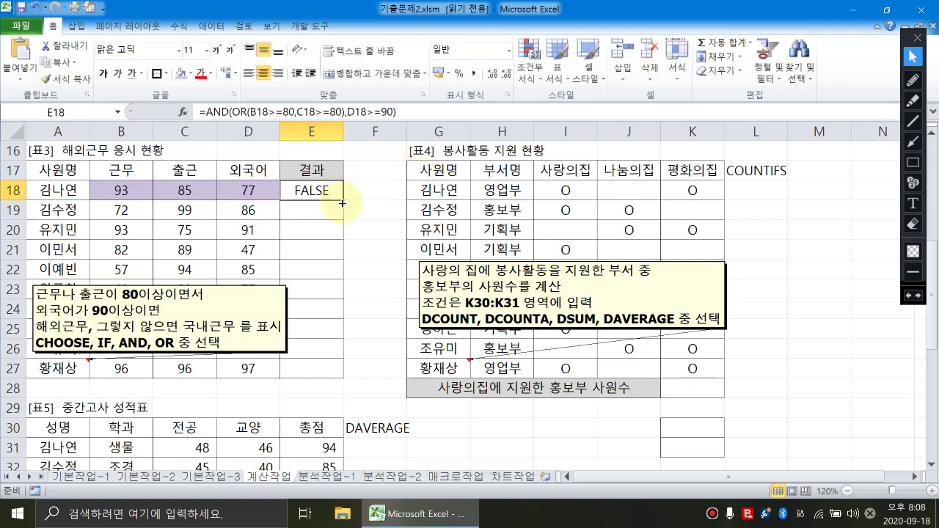
pyautogui.moveTo(342, 203); pyautogui.dragTo(310, 371)
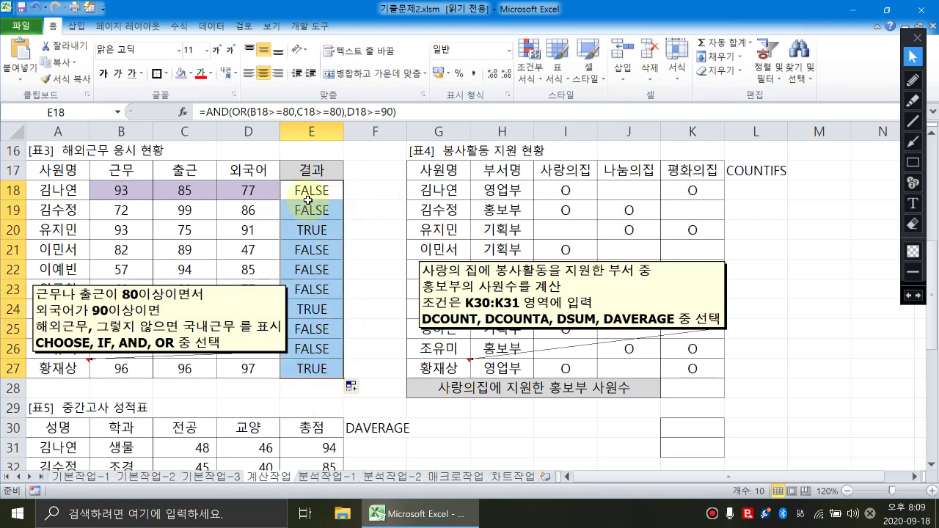
pyautogui.moveTo(307, 195); pyautogui.dragTo(318, 367)
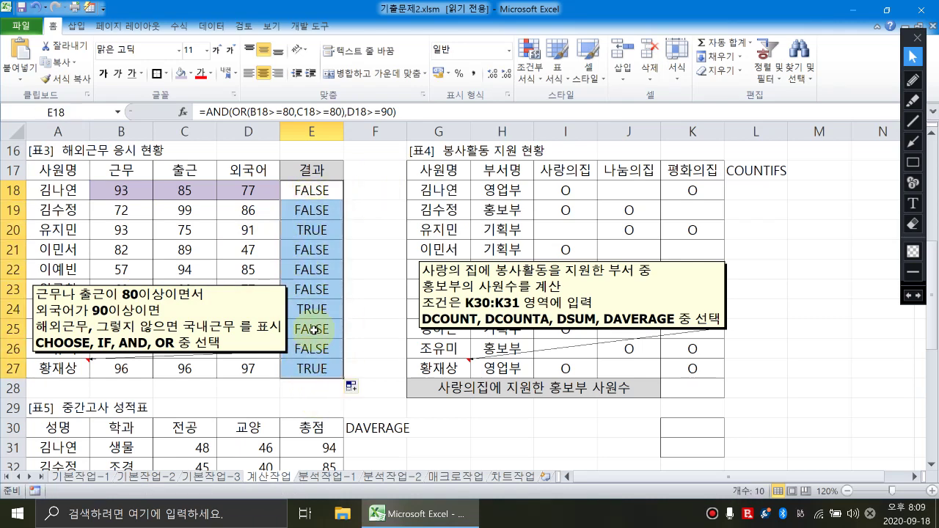
# Step: Wrap the AND/OR test in E18 in an IF that returns "해외근무" when true and "국내근무" otherwise
pyautogui.click(312, 190)
pyautogui.doubleClick(312, 190)
pyautogui.click(198, 191)
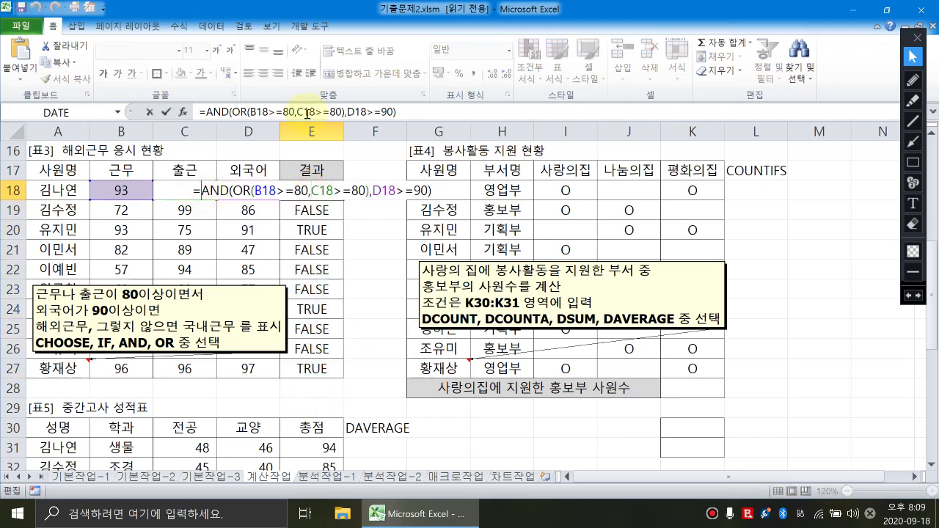
pyautogui.write('if(')
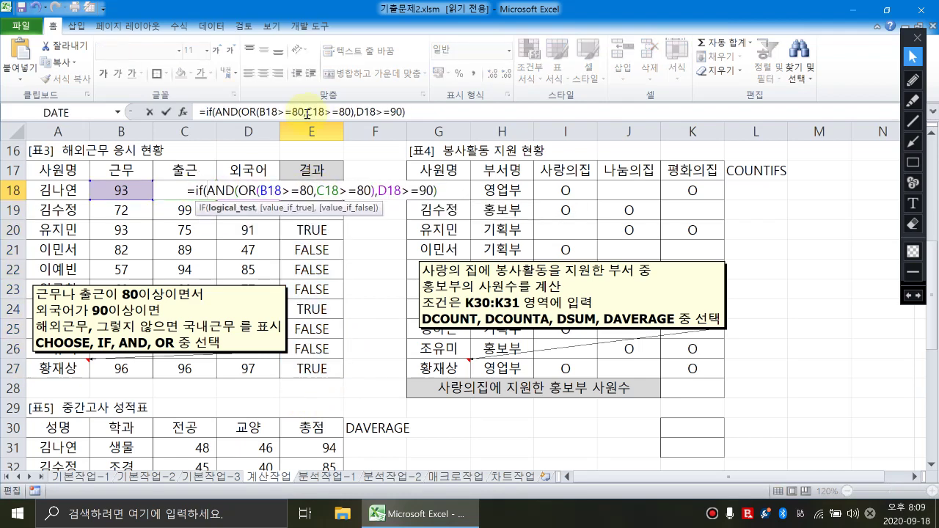
pyautogui.click(440, 190)
pyautogui.write(',')
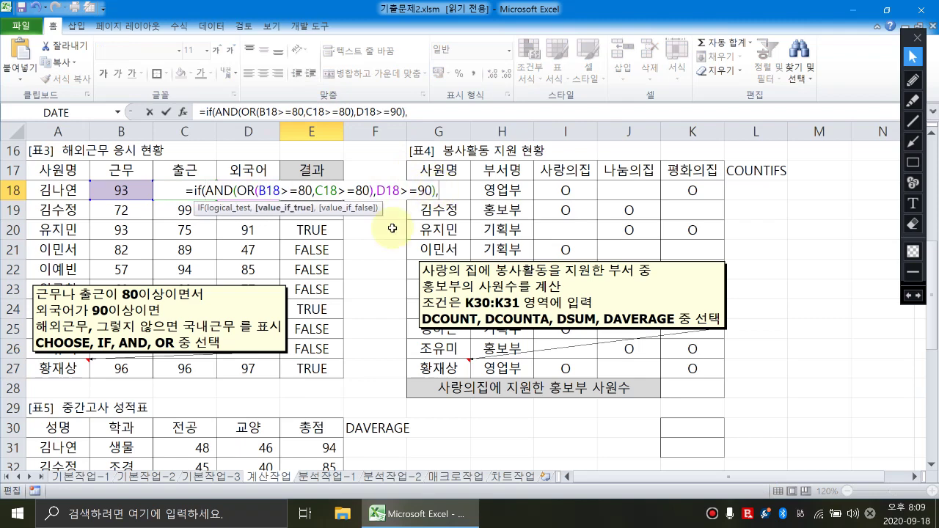
pyautogui.write('"')
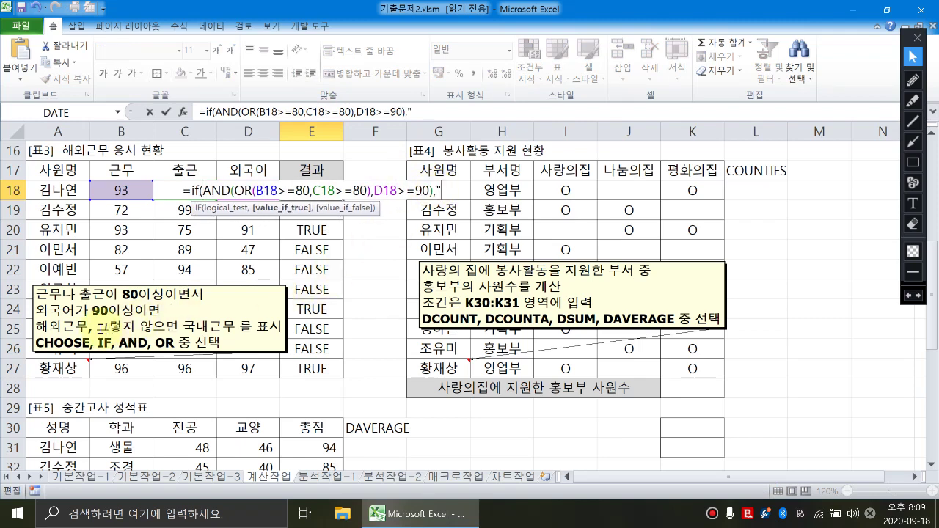
pyautogui.write('해외근무"')
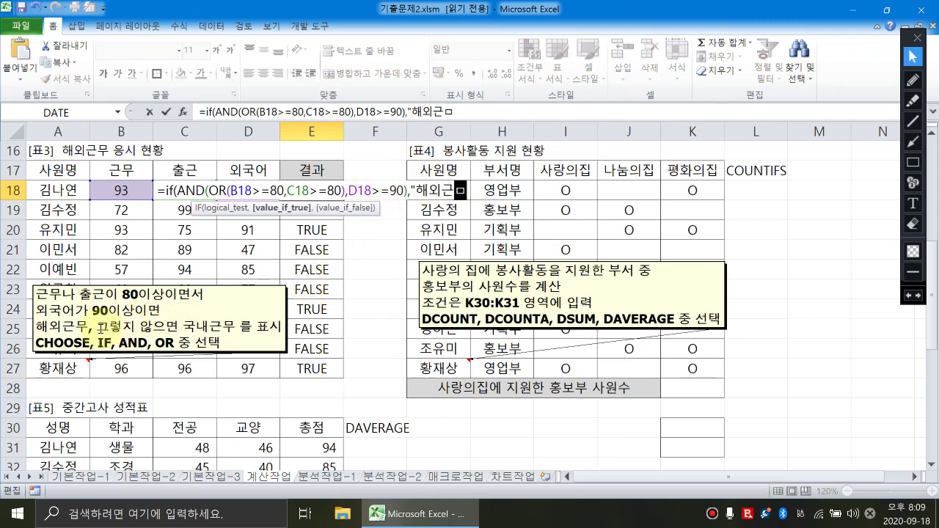
pyautogui.write(',"국내')
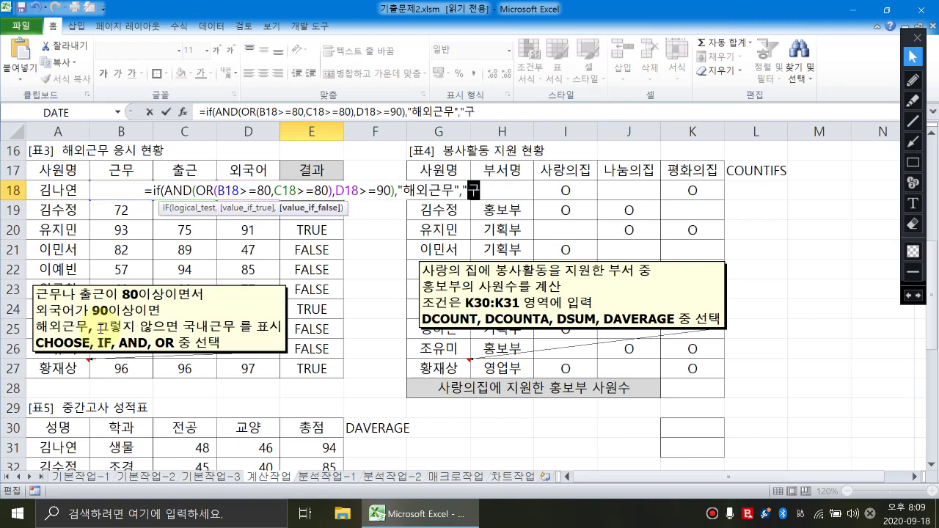
pyautogui.write('근무"')
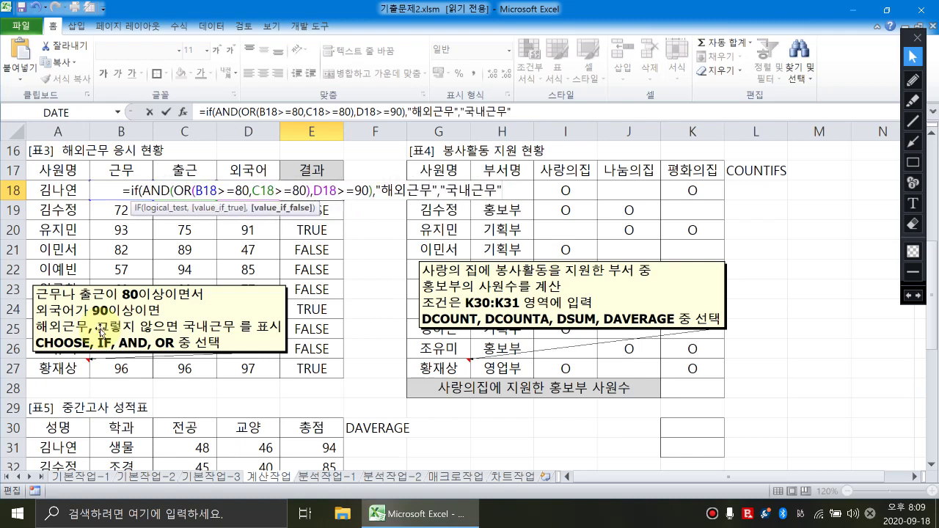
pyautogui.write(')')
pyautogui.press('Return')
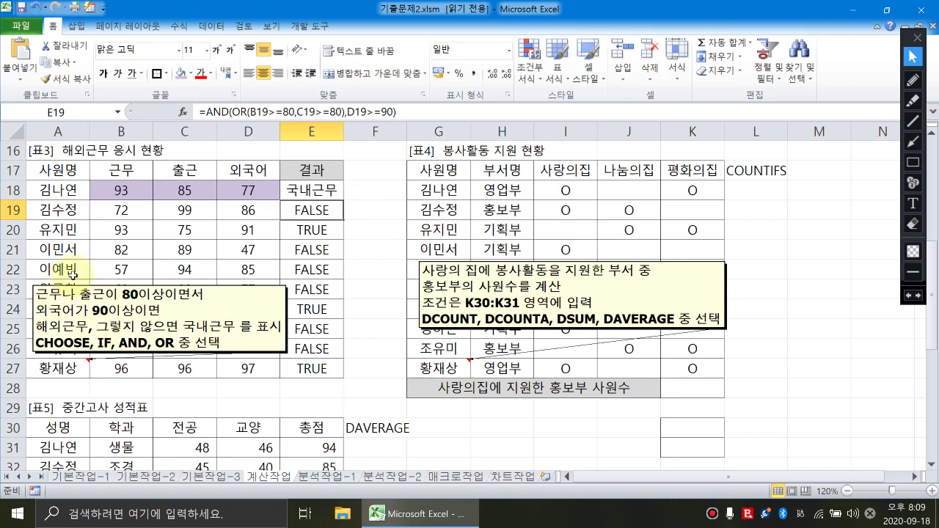
# Step: Fill the IF formula from E18 down to E27 and check it in the 결과 column
pyautogui.click(323, 192)
pyautogui.moveTo(343, 200); pyautogui.dragTo(323, 370)
pyautogui.click(317, 286)
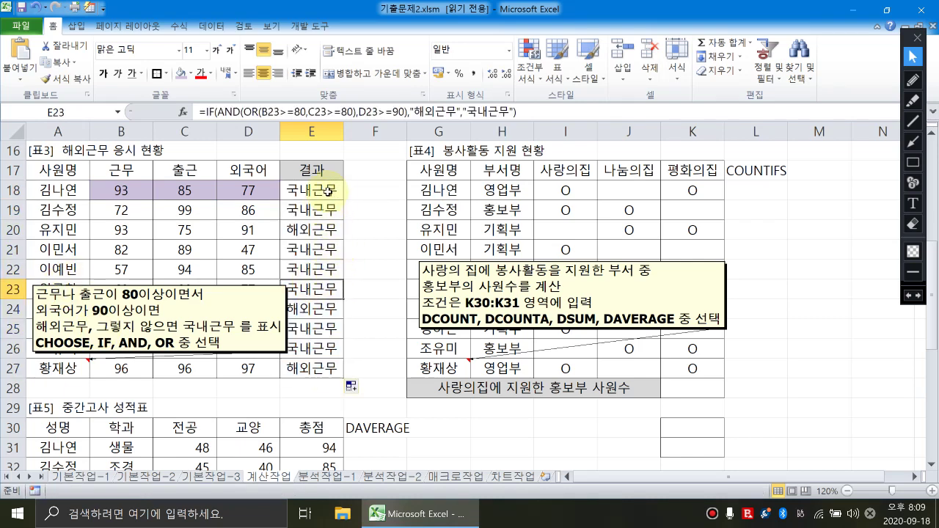
pyautogui.click(327, 191)
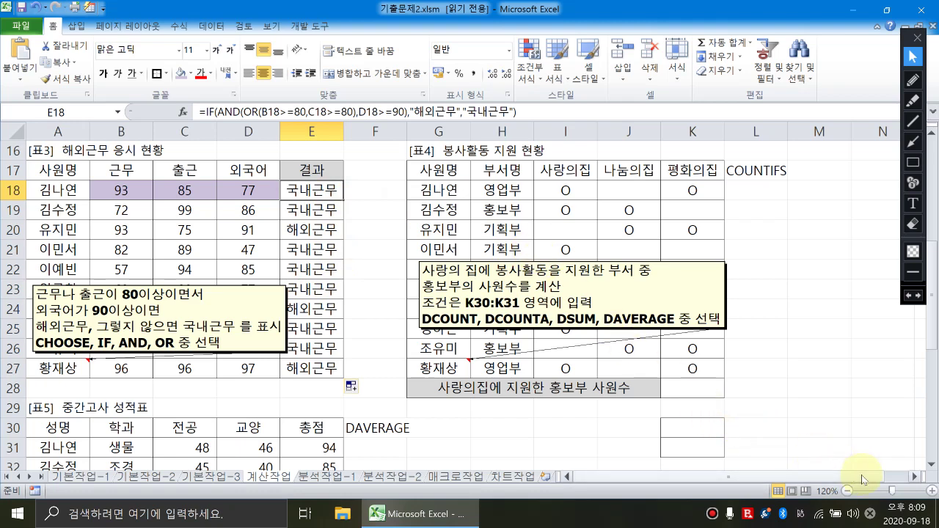
# Step: Shade the empty criteria range K30:K31 below table 4 with the light purple fill
pyautogui.click(914, 477)
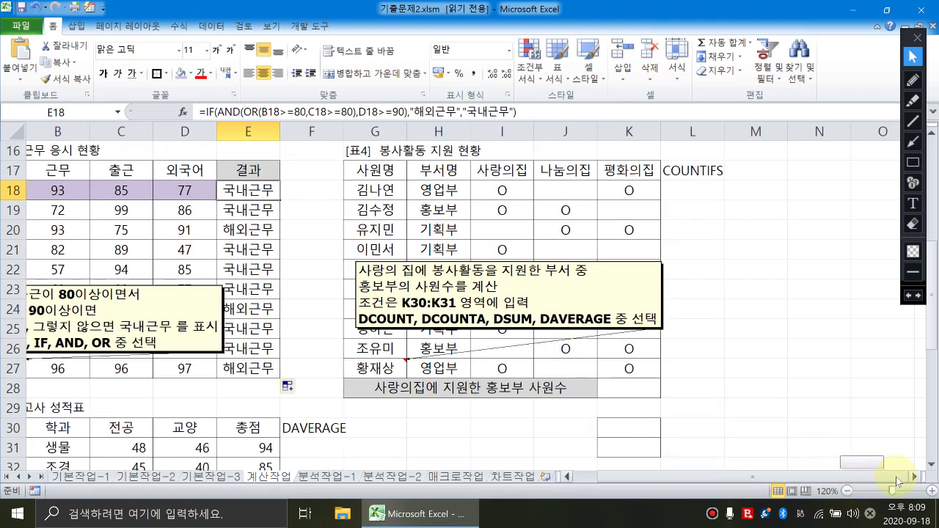
pyautogui.click(914, 477)
pyautogui.click(913, 477)
pyautogui.click(913, 477)
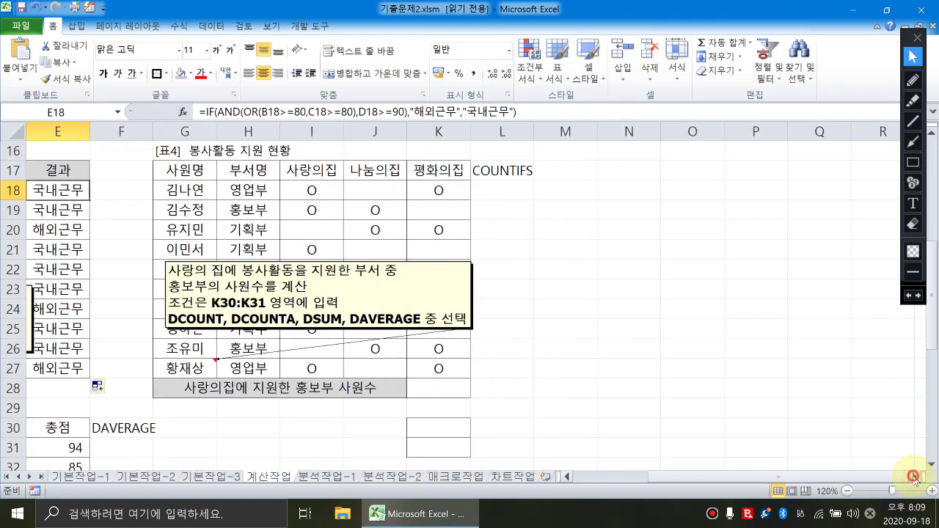
pyautogui.click(913, 477)
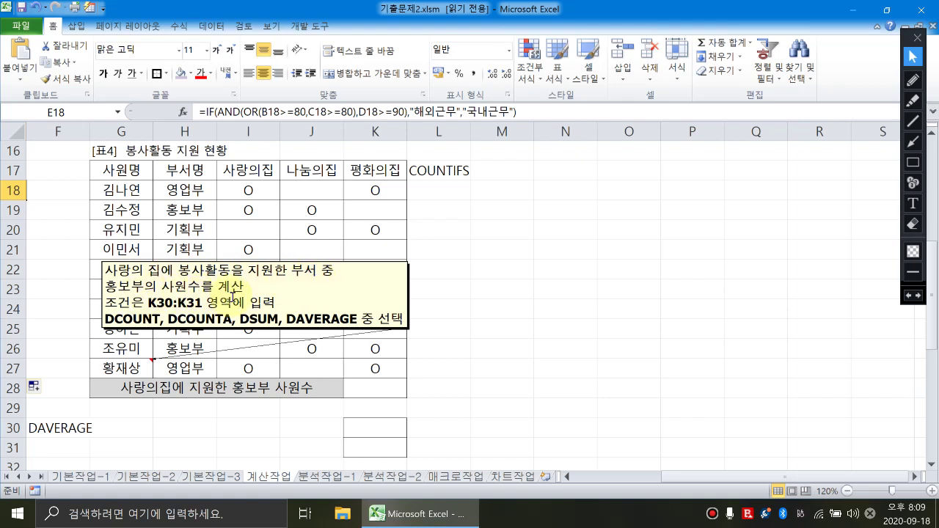
pyautogui.moveTo(368, 431); pyautogui.dragTo(370, 449)
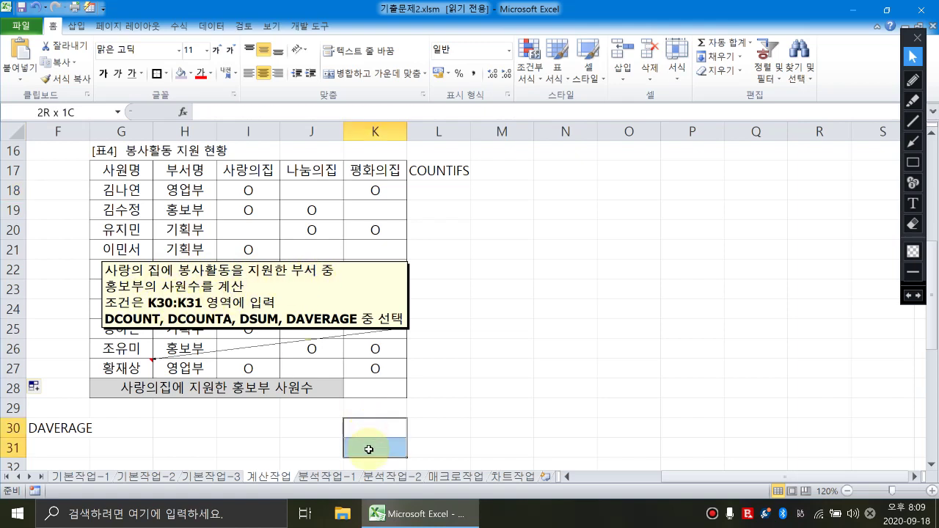
pyautogui.click(181, 73)
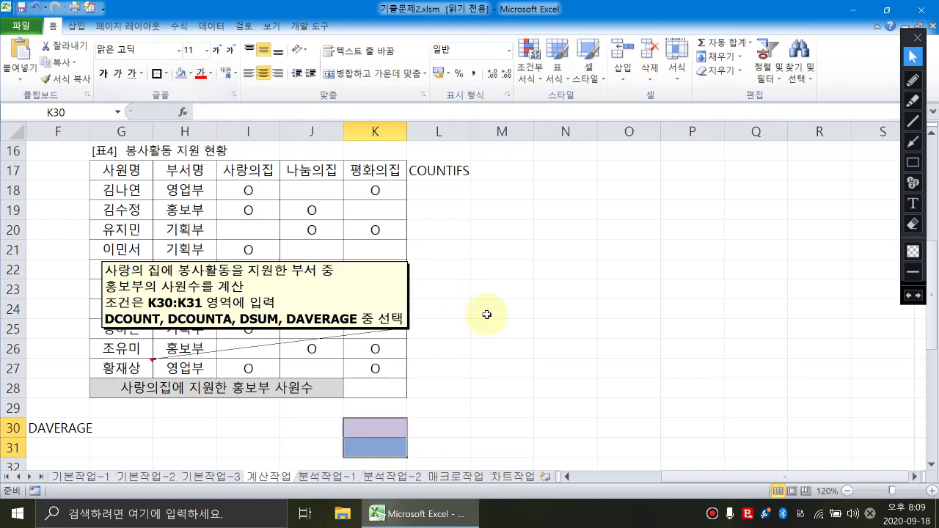
pyautogui.click(488, 311)
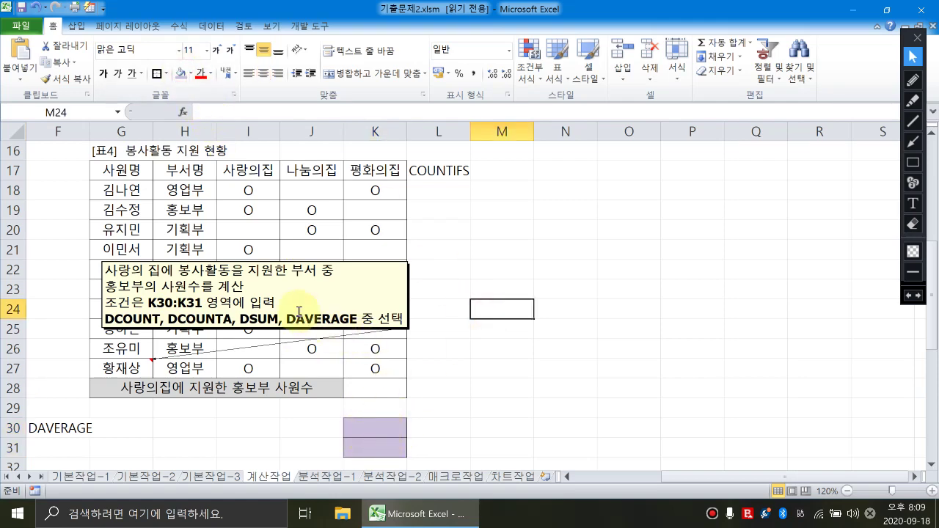
# Step: Examine table 4's instruction note against the 부서명 and 사랑의집 columns to determine the required criteria
pyautogui.click(323, 319)
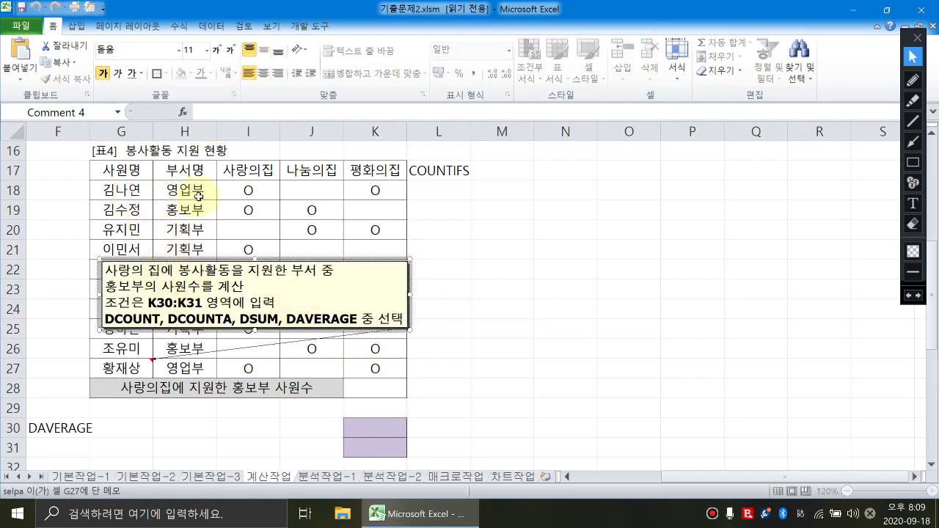
pyautogui.click(248, 188)
pyautogui.click(220, 275)
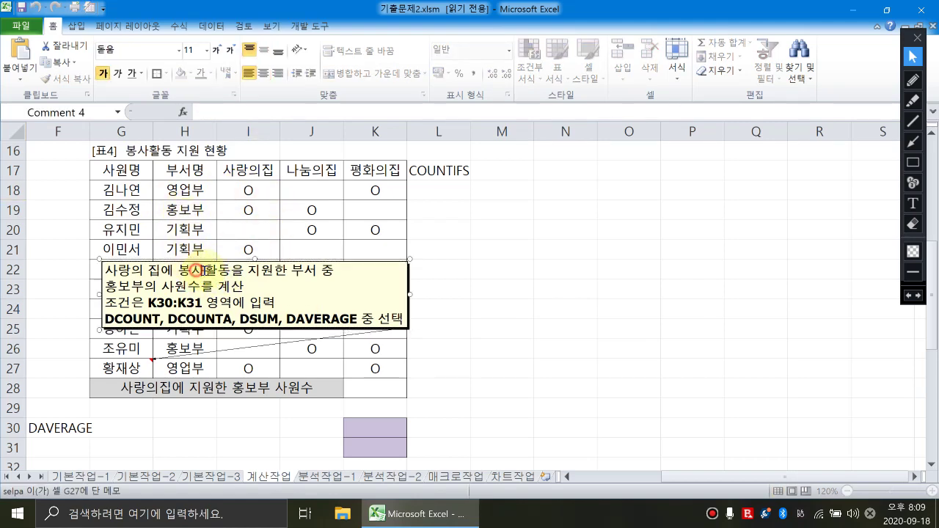
pyautogui.click(189, 169)
pyautogui.press('Down')
pyautogui.press('Down')
pyautogui.click(189, 169)
pyautogui.press('Down')
pyautogui.press('Down')
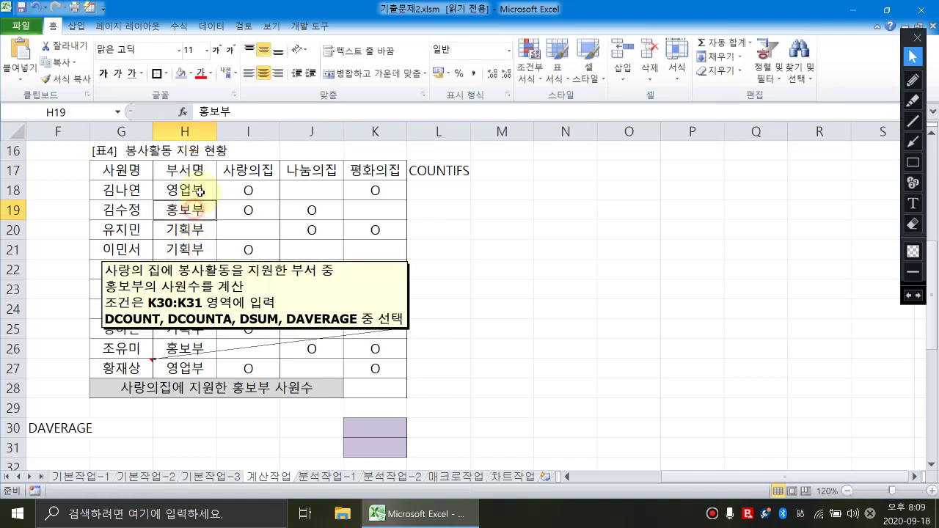
# Step: Copy the 부서명 header from H17 into K30 and 홍보부 from H19 into K31 as the criteria
pyautogui.click(190, 169)
pyautogui.hotkey('ctrl', 'c')
pyautogui.click(357, 429)
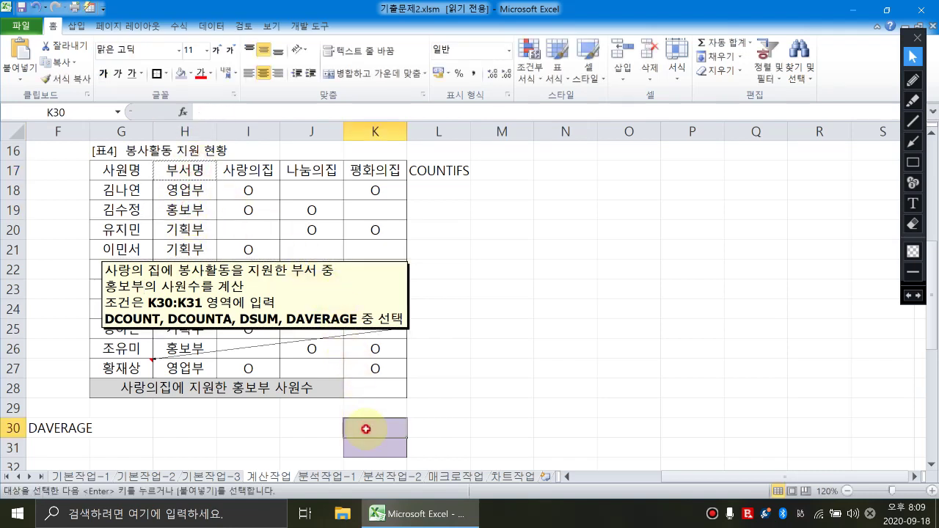
pyautogui.hotkey('ctrl', 'v')
pyautogui.click(209, 215)
pyautogui.hotkey('ctrl', 'c')
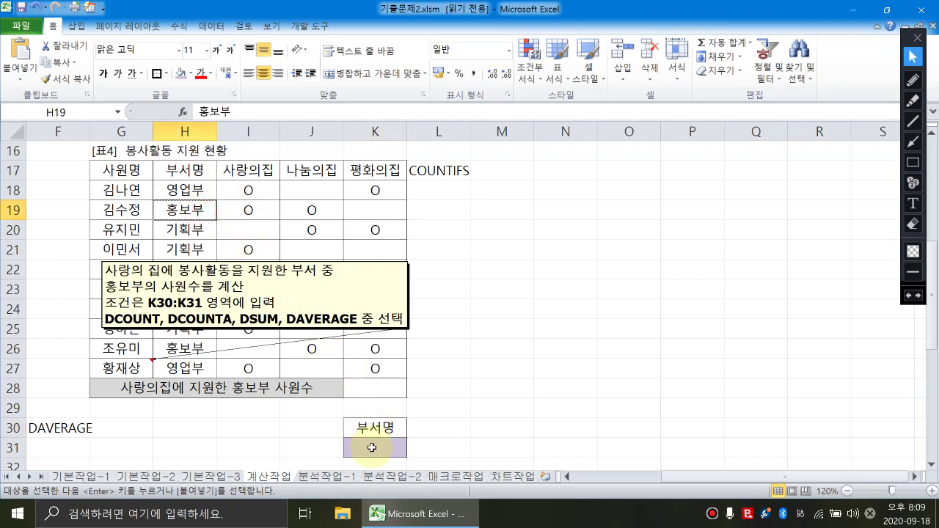
pyautogui.click(372, 446)
pyautogui.hotkey('ctrl', 'v')
# Step: Reapply the light purple fill to the completed criteria cells K30:K31
pyautogui.moveTo(373, 431); pyautogui.dragTo(374, 444)
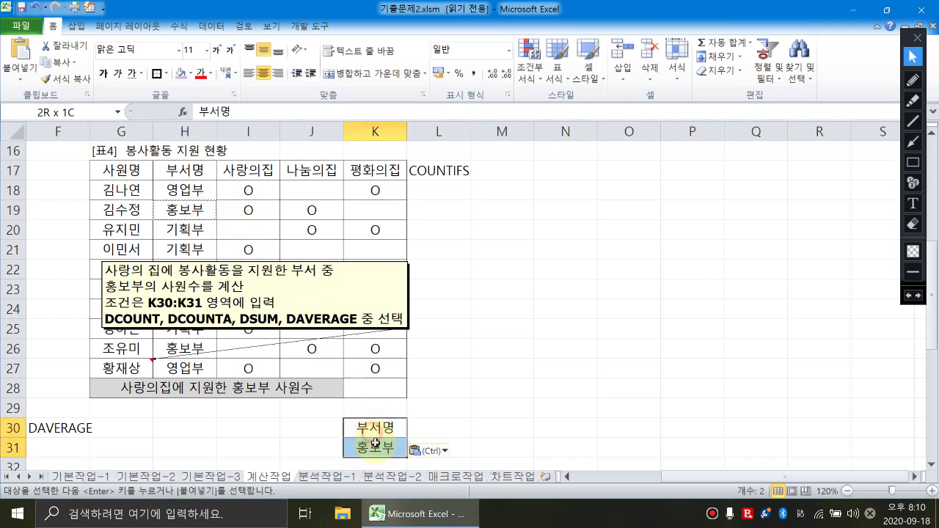
pyautogui.click(180, 73)
pyautogui.click(485, 266)
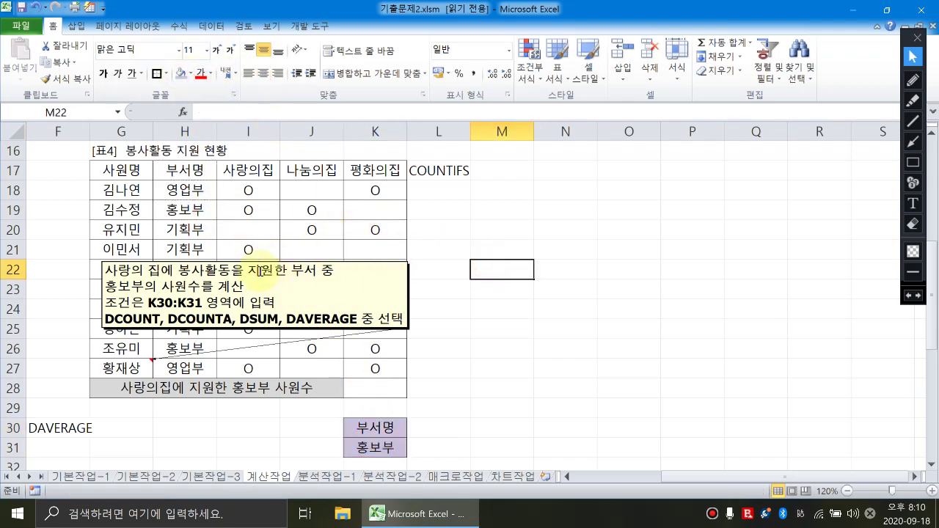
# Step: Compare the 사랑의집 column with the note's request and its DCOUNT and DCOUNTA options
pyautogui.click(261, 270)
pyautogui.click(251, 172)
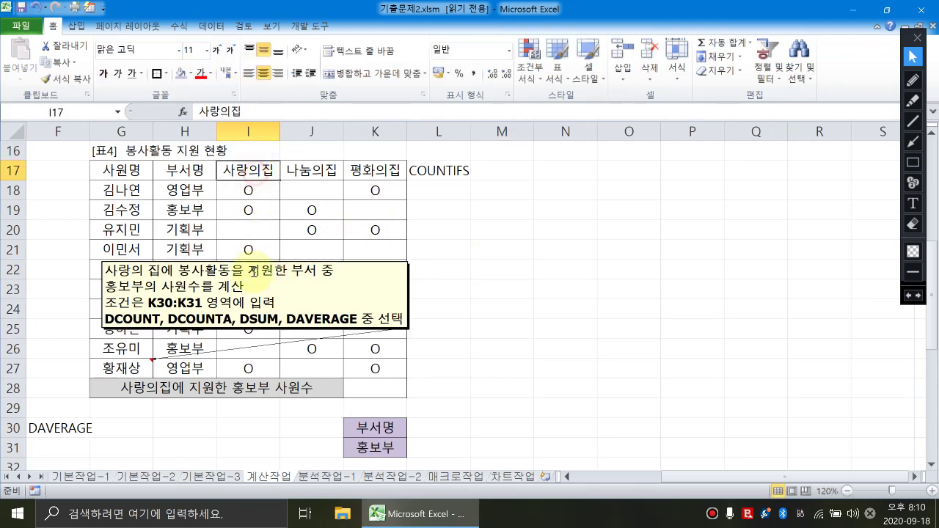
pyautogui.click(242, 298)
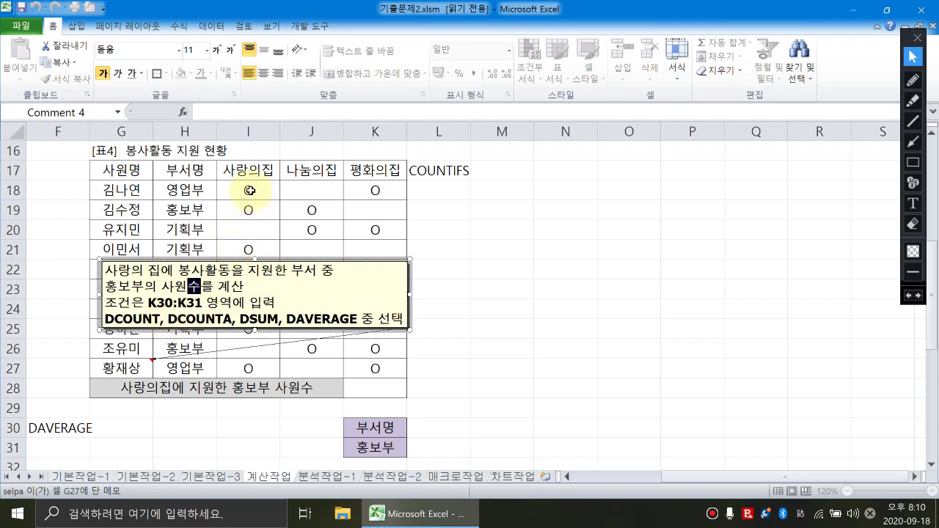
pyautogui.moveTo(161, 318); pyautogui.dragTo(92, 318)
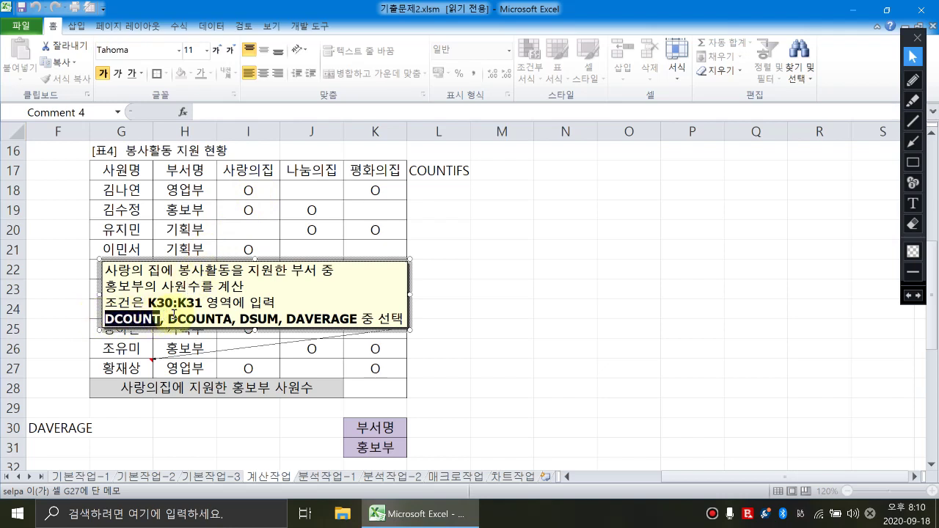
pyautogui.moveTo(168, 318); pyautogui.dragTo(232, 320)
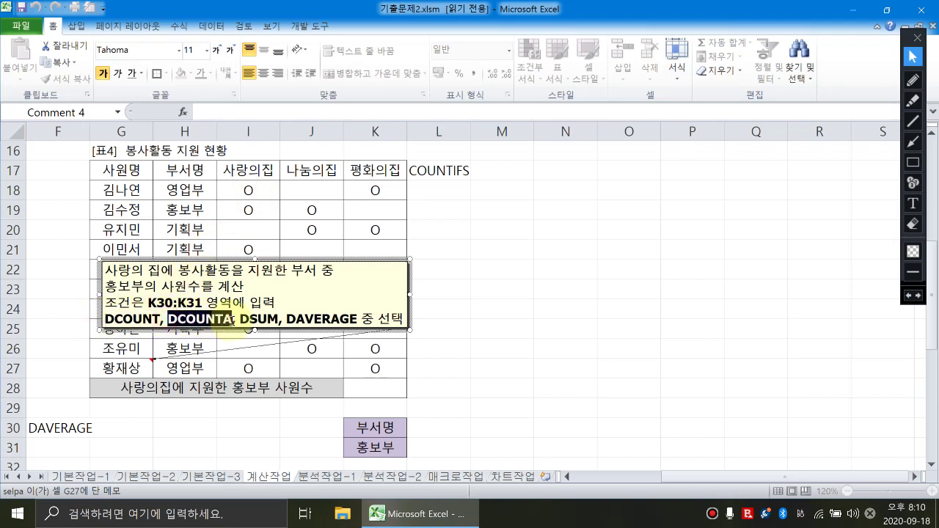
pyautogui.click(249, 302)
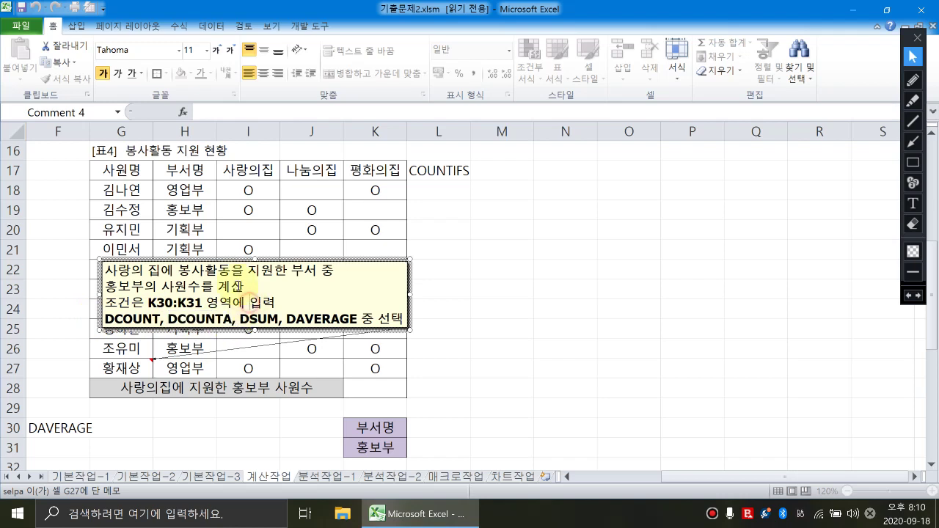
# Step: Try copying the 사랑의집 header and its O mark from I17:I18 into L30:L31, and undo the paste
pyautogui.moveTo(427, 427); pyautogui.dragTo(438, 443)
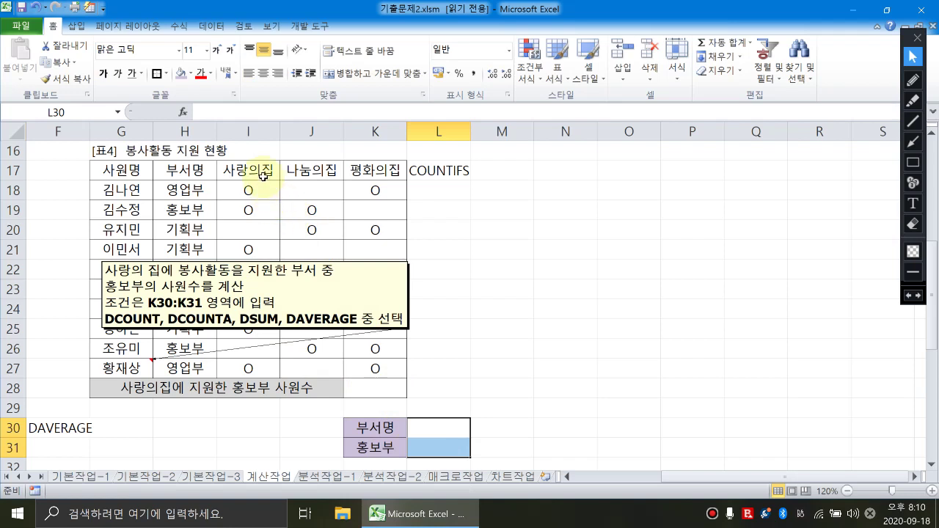
pyautogui.moveTo(257, 170); pyautogui.dragTo(256, 190)
pyautogui.hotkey('ctrl', 'c')
pyautogui.click(437, 424)
pyautogui.hotkey('ctrl', 'v')
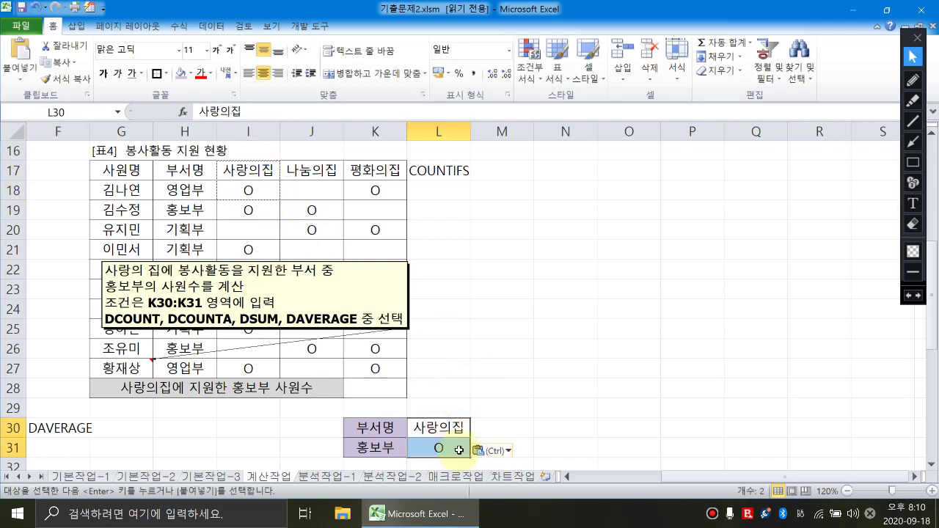
pyautogui.hotkey('ctrl', 'z')
pyautogui.click(443, 425)
pyautogui.click(501, 393)
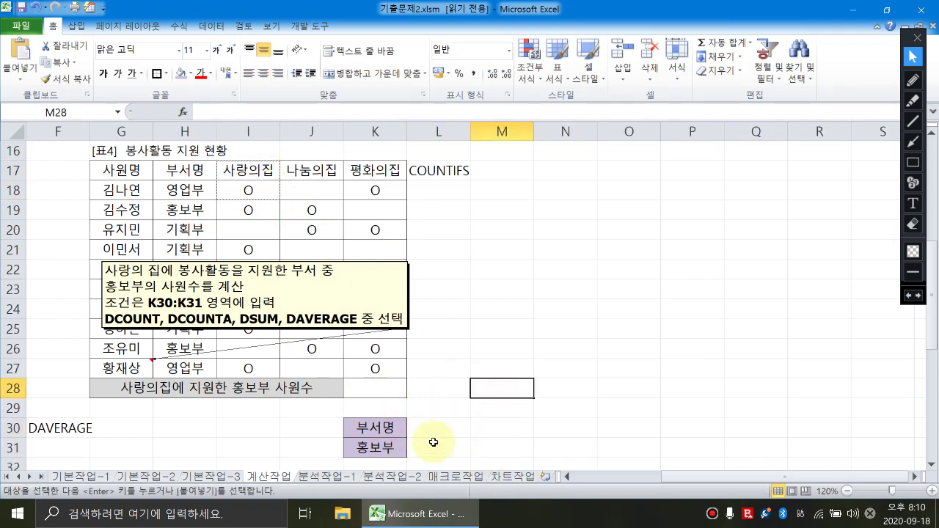
# Step: Shade the 사랑의집 header cell I17 with the standard light blue fill
pyautogui.click(255, 173)
pyautogui.click(190, 74)
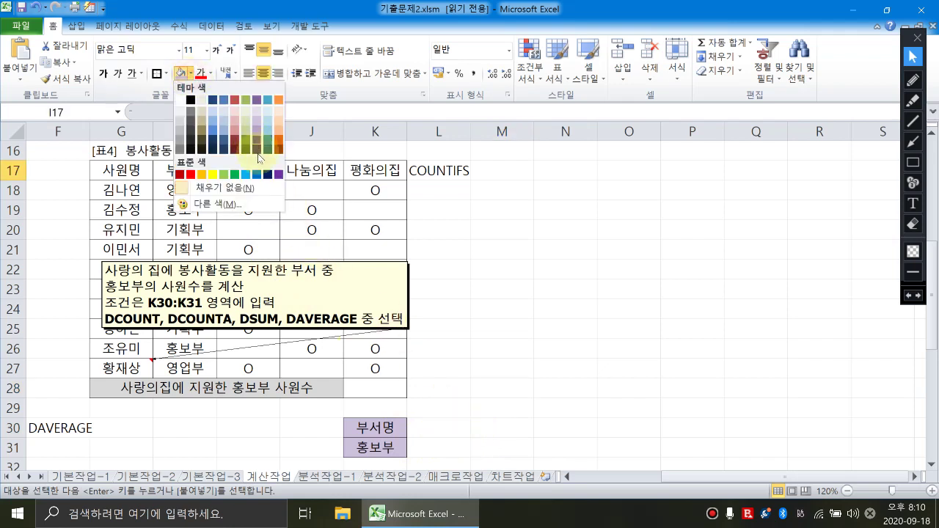
pyautogui.click(246, 174)
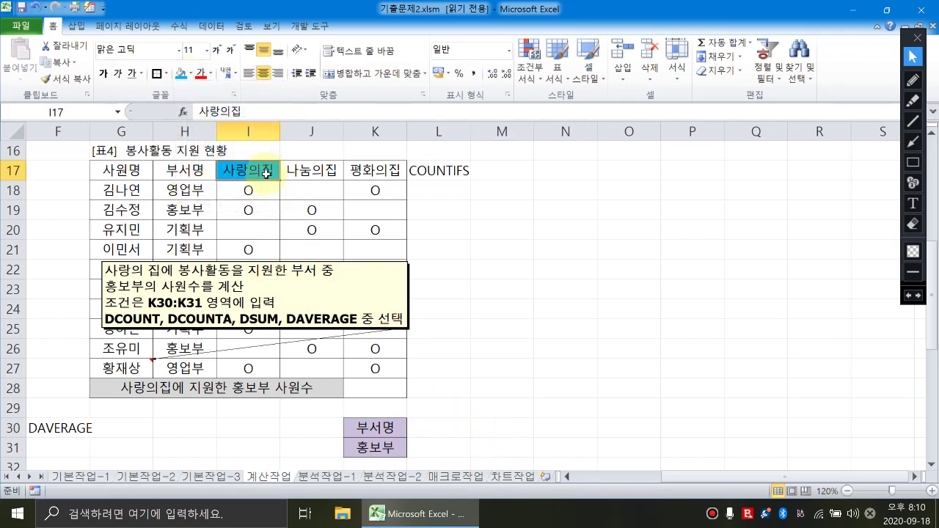
# Step: Write a DCOUNTA formula in K28 with the placeholder arguments 전체, 한 개 and 여러 개
pyautogui.moveTo(392, 428); pyautogui.dragTo(391, 448)
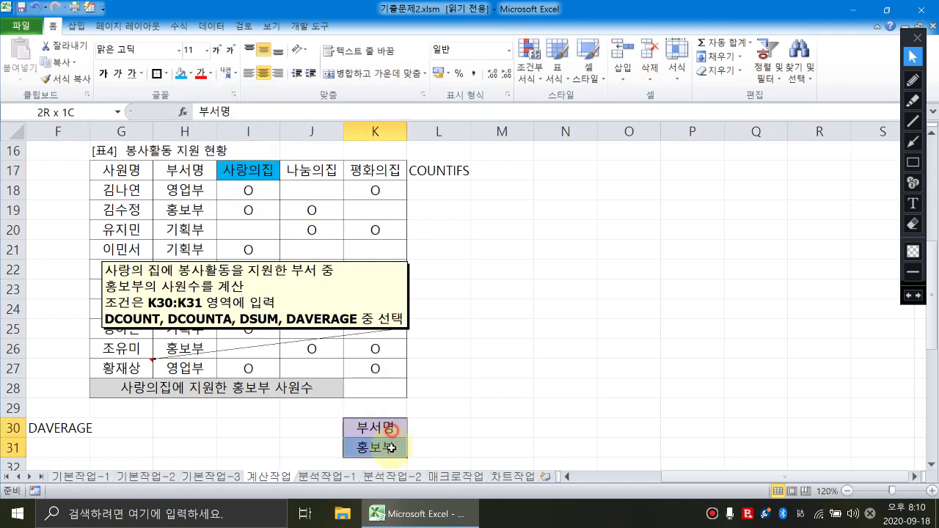
pyautogui.click(253, 172)
pyautogui.click(375, 391)
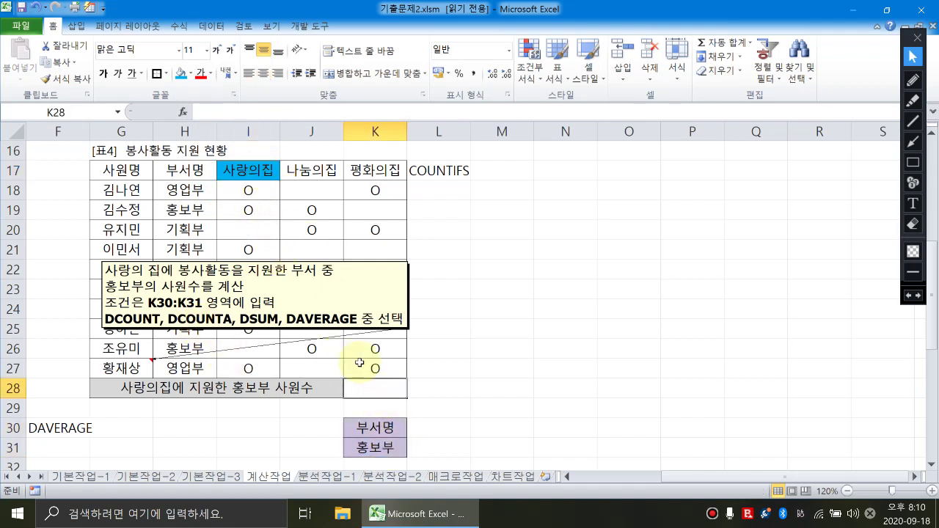
pyautogui.write('=')
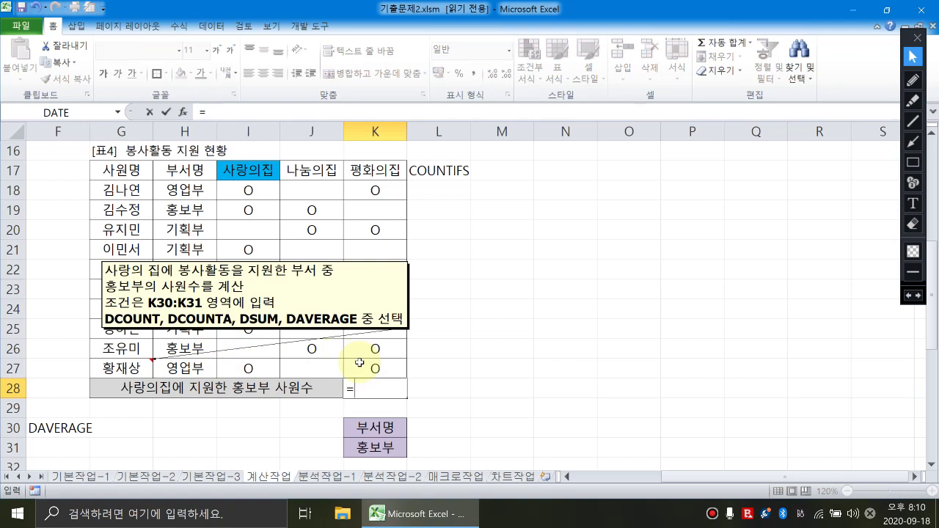
pyautogui.write('dcounta(')
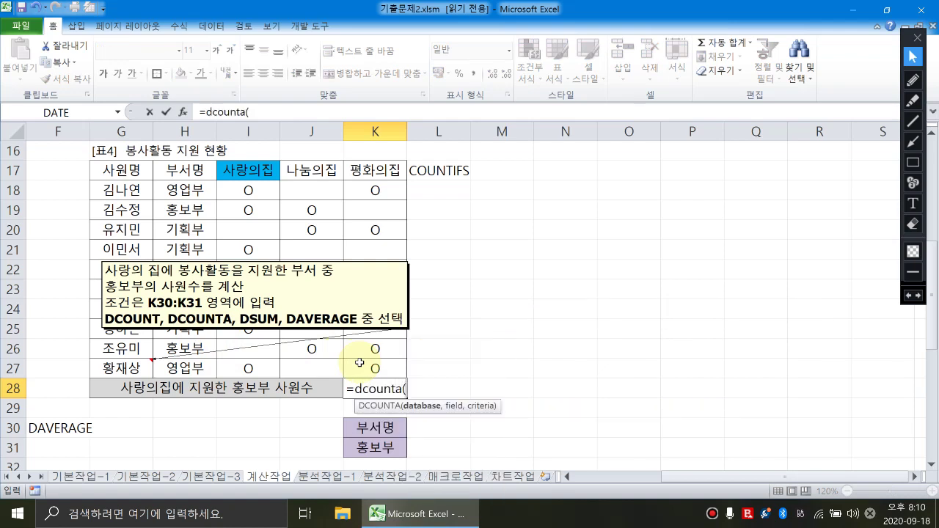
pyautogui.write('전체,한 개,')
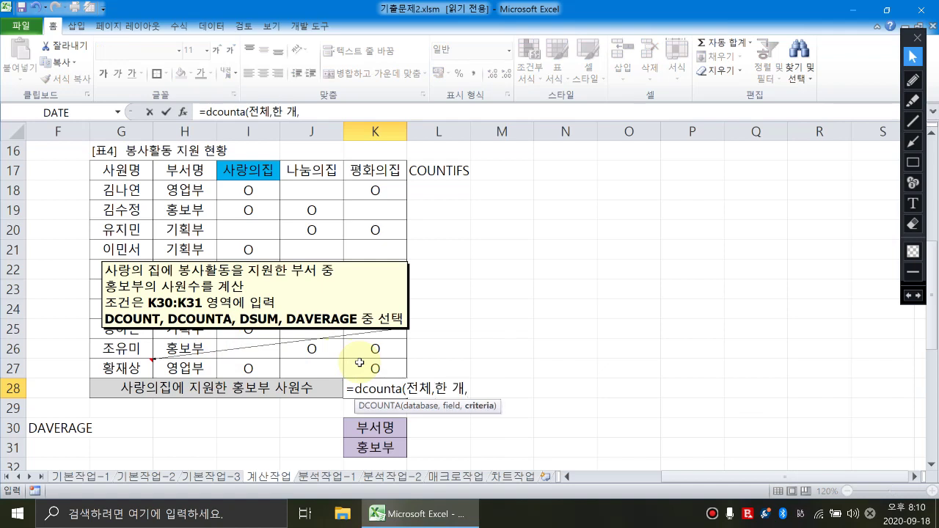
pyautogui.write('여러개')
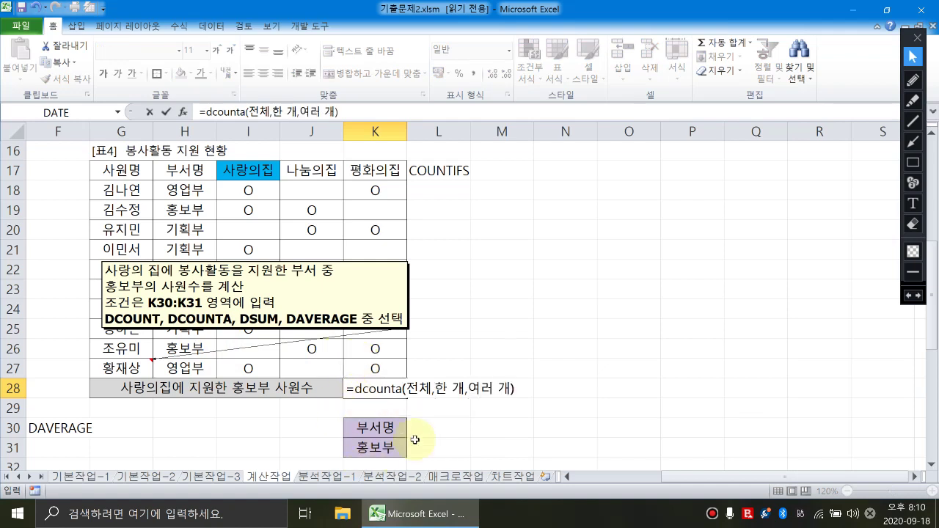
# Step: Replace the DCOUNTA placeholders with database G17:K27, field I17 and criteria K30:K31, and commit the formula
pyautogui.doubleClick(414, 389)
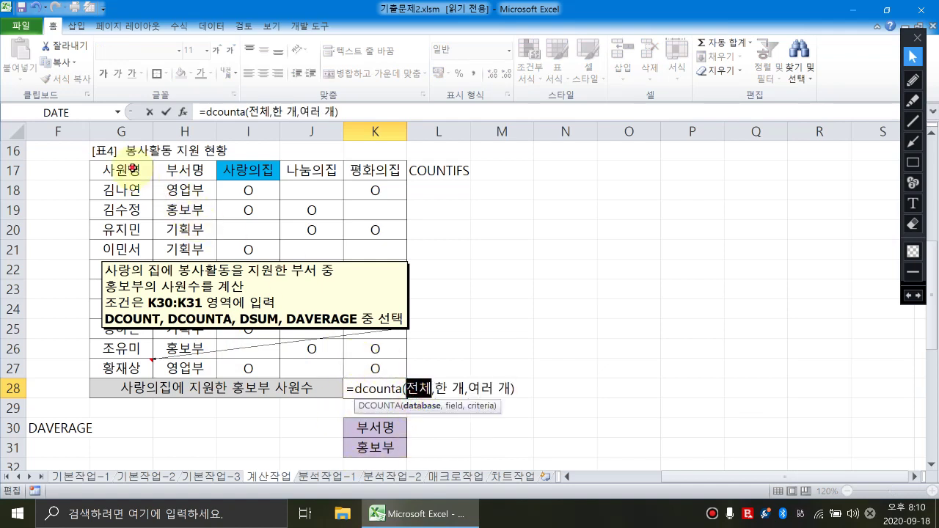
pyautogui.moveTo(121, 170); pyautogui.dragTo(385, 368)
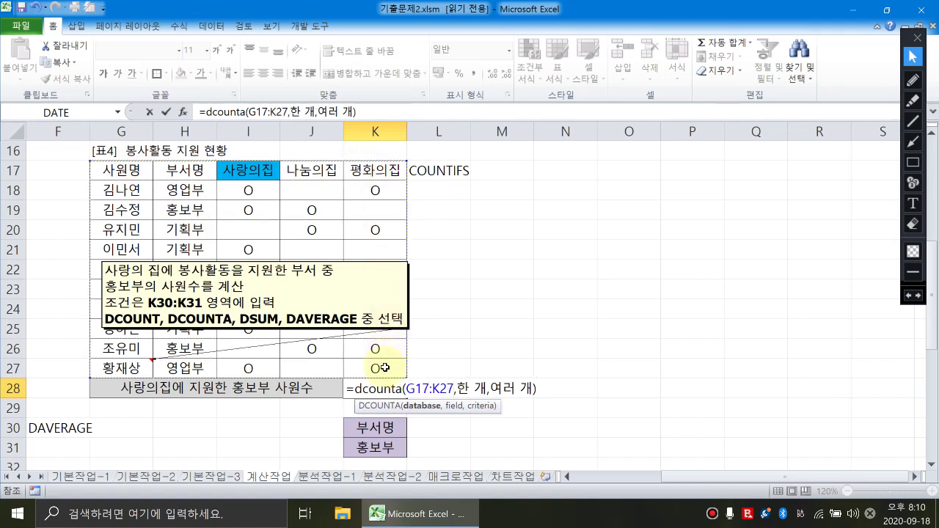
pyautogui.doubleClick(471, 388)
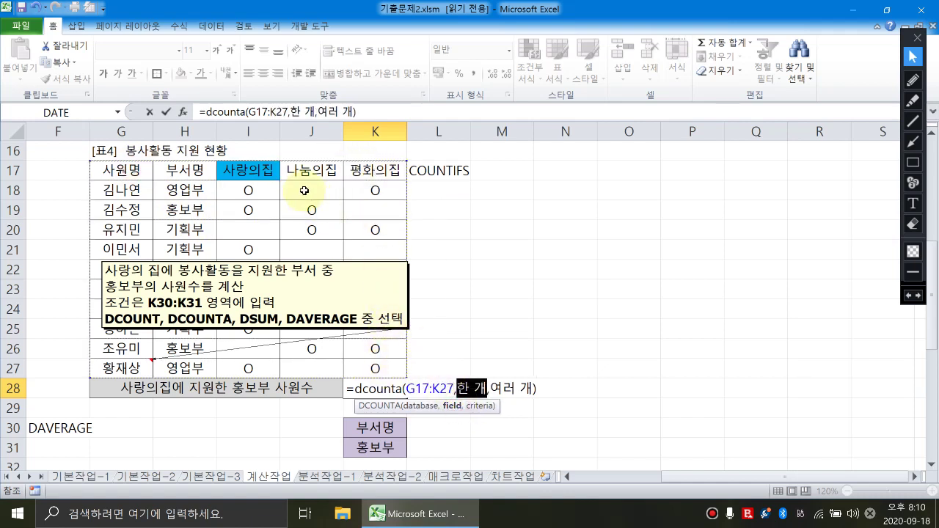
pyautogui.click(262, 170)
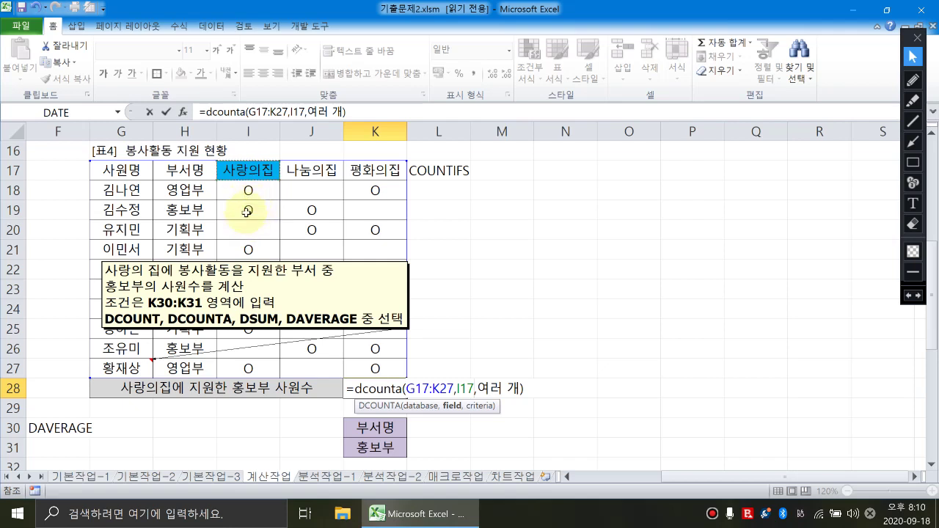
pyautogui.click(474, 407)
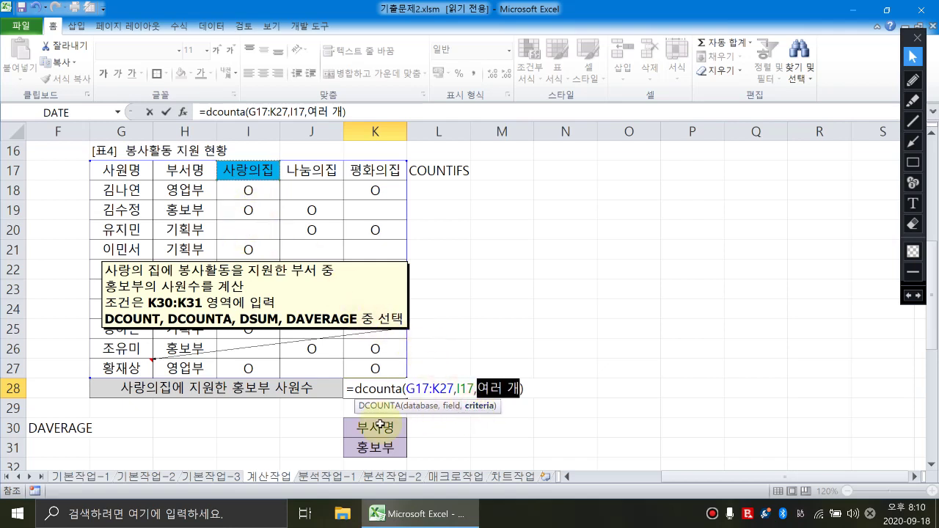
pyautogui.moveTo(375, 427); pyautogui.dragTo(377, 448)
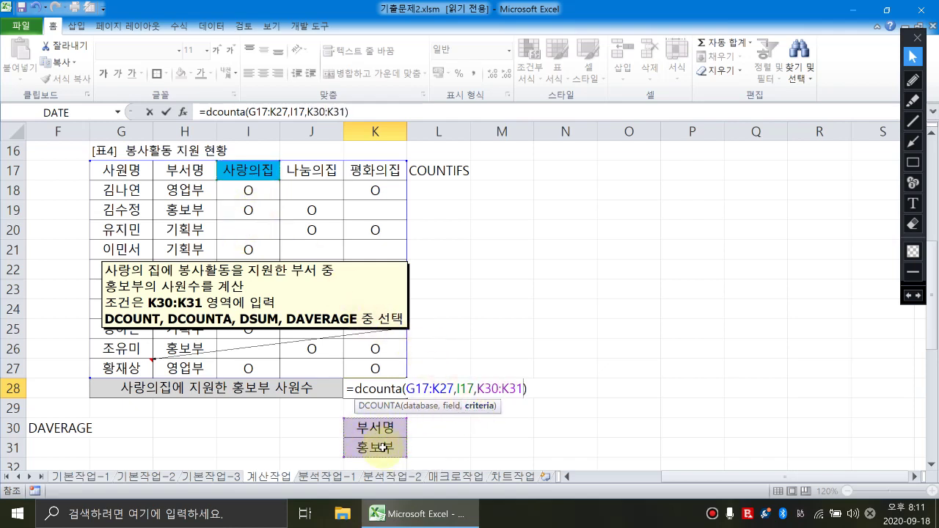
pyautogui.press('Return')
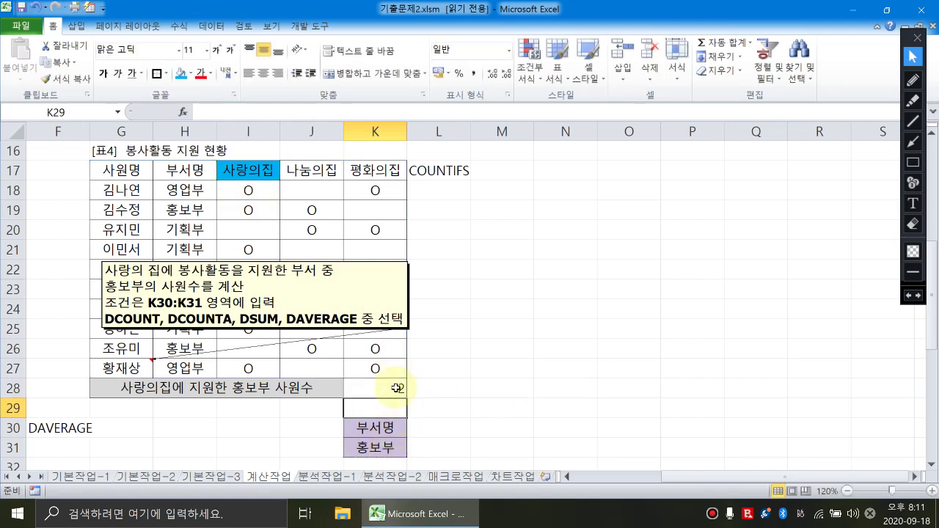
# Step: Review the DCOUNTA result in K28 against the 홍보부 criterion and the 사랑의집 marks, and look at the COUNTIFS label in L17
pyautogui.click(383, 449)
pyautogui.click(265, 191)
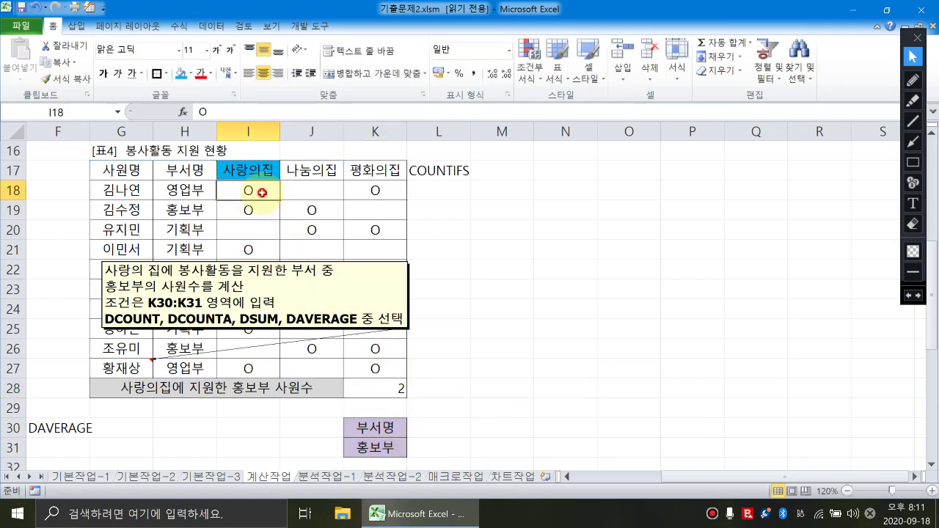
pyautogui.click(398, 391)
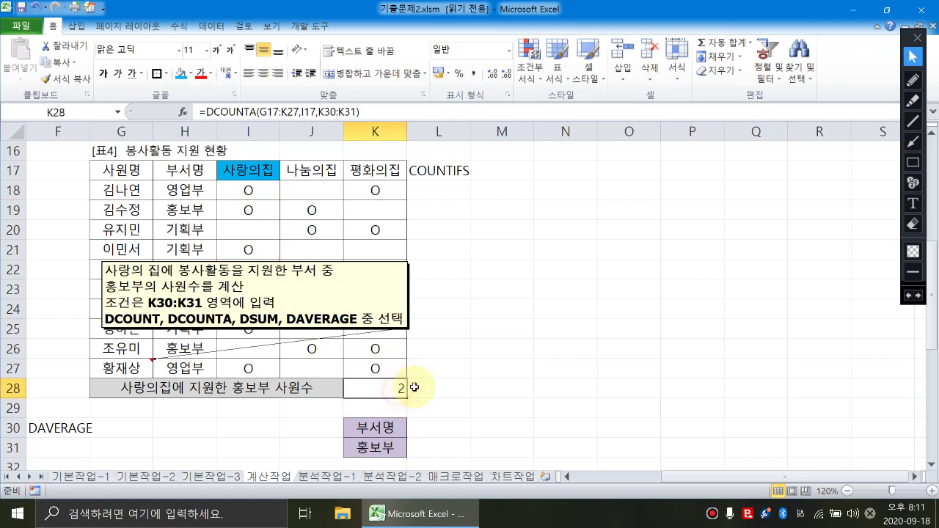
pyautogui.click(444, 341)
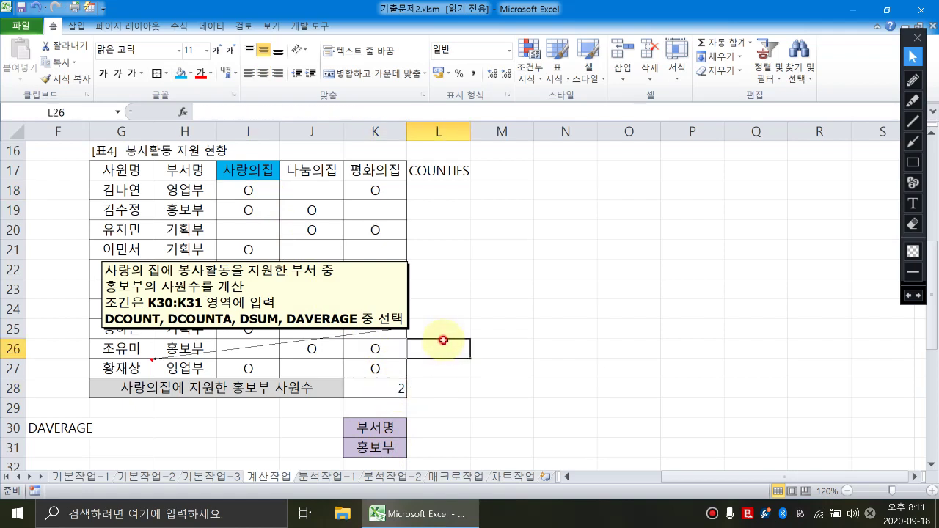
pyautogui.click(481, 205)
pyautogui.click(452, 174)
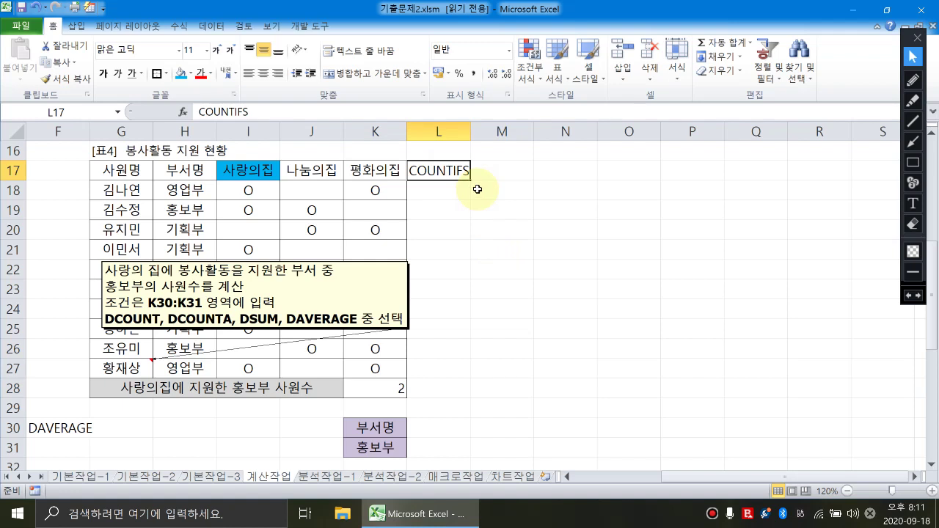
pyautogui.click(478, 189)
# Step: Remove the fill colour from table 4 cells I17:K26 and the criteria cells K30:K31
pyautogui.moveTo(248, 170); pyautogui.dragTo(360, 349)
pyautogui.keyDown('ctrl'); pyautogui.moveTo(375, 428); pyautogui.dragTo(375, 447); pyautogui.keyUp('ctrl')
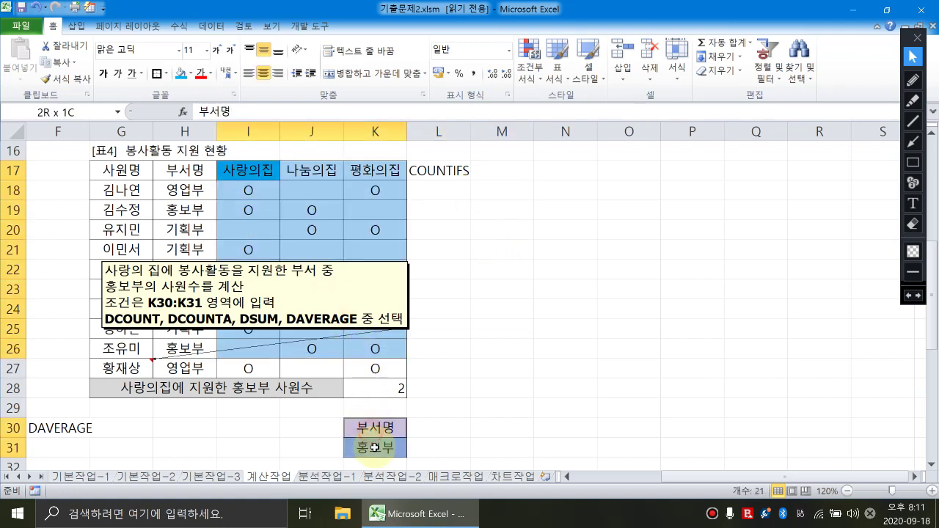
pyautogui.click(191, 74)
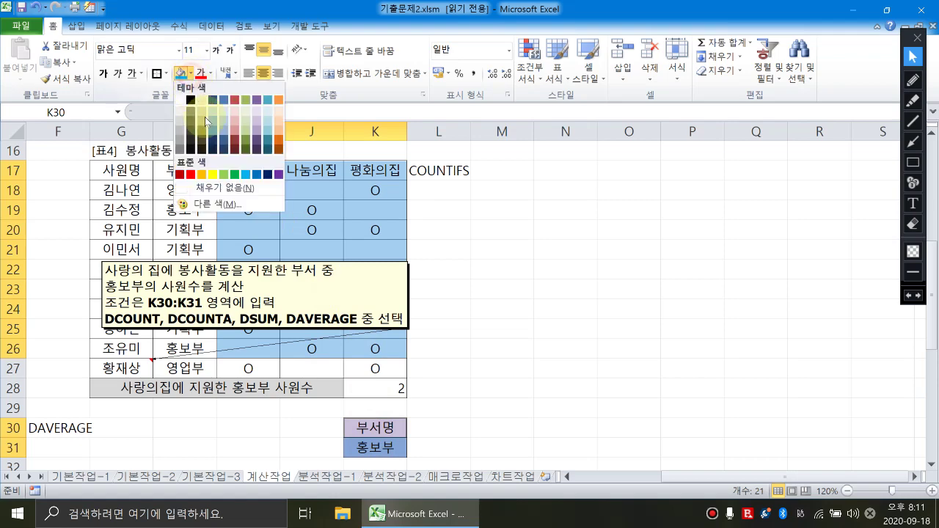
pyautogui.click(213, 184)
pyautogui.click(481, 206)
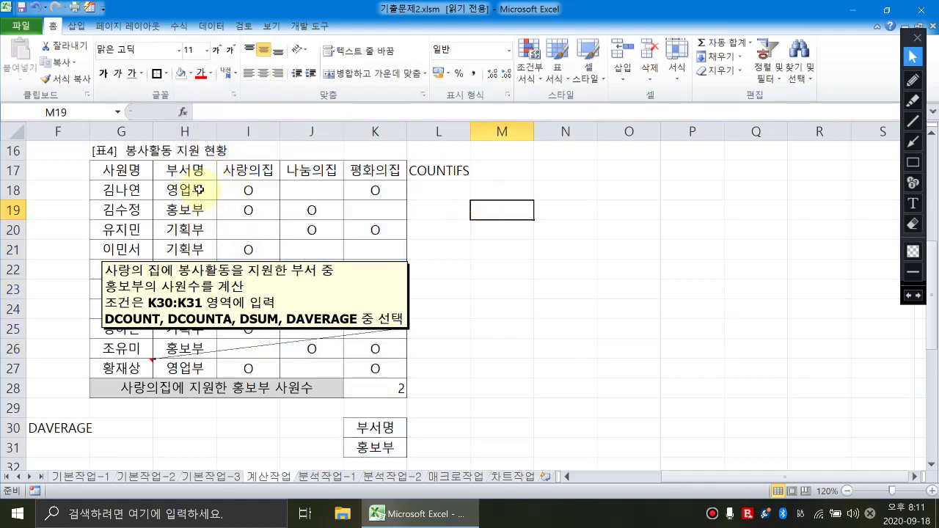
# Step: Shade the department cells H18:H27 light green and the 사랑의집 cells I18:I27 light aqua blue
pyautogui.moveTo(168, 195); pyautogui.dragTo(176, 368)
pyautogui.click(191, 75)
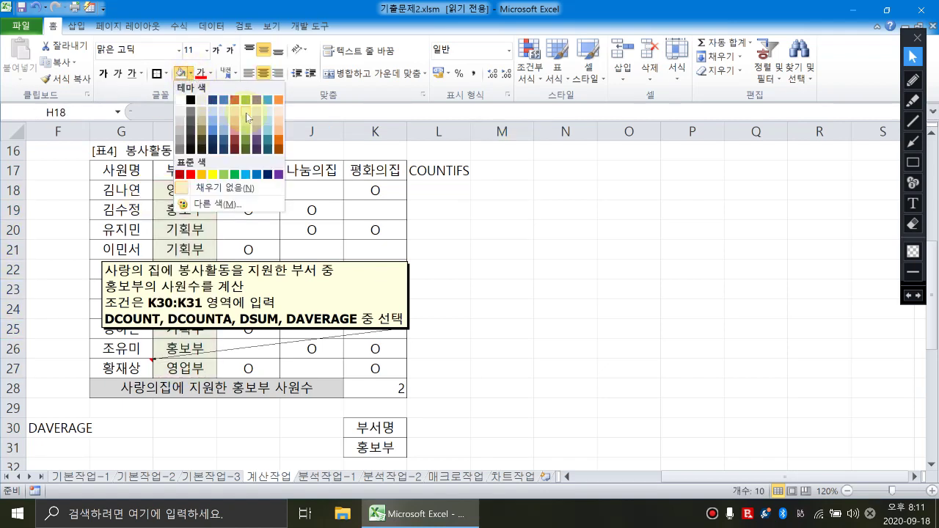
pyautogui.click(248, 119)
pyautogui.moveTo(248, 188); pyautogui.dragTo(251, 368)
pyautogui.click(191, 75)
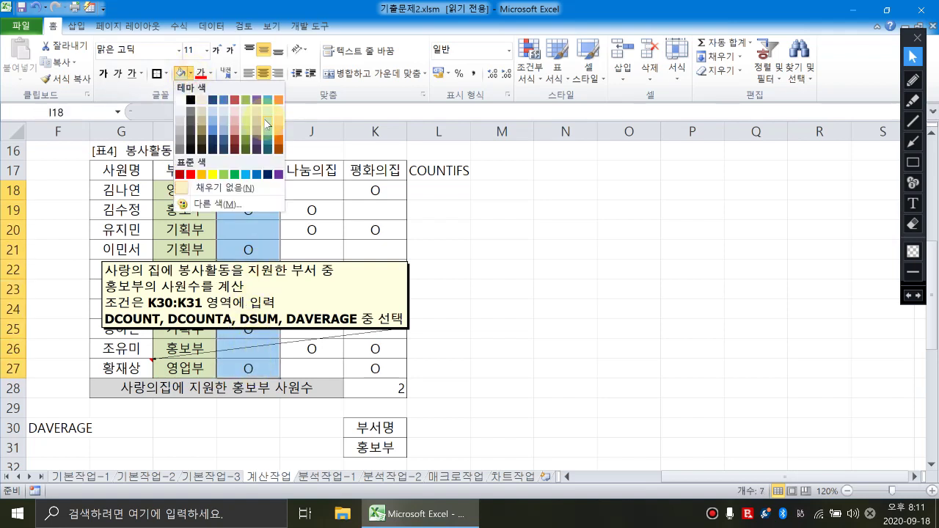
pyautogui.click(269, 112)
pyautogui.click(508, 268)
pyautogui.click(504, 193)
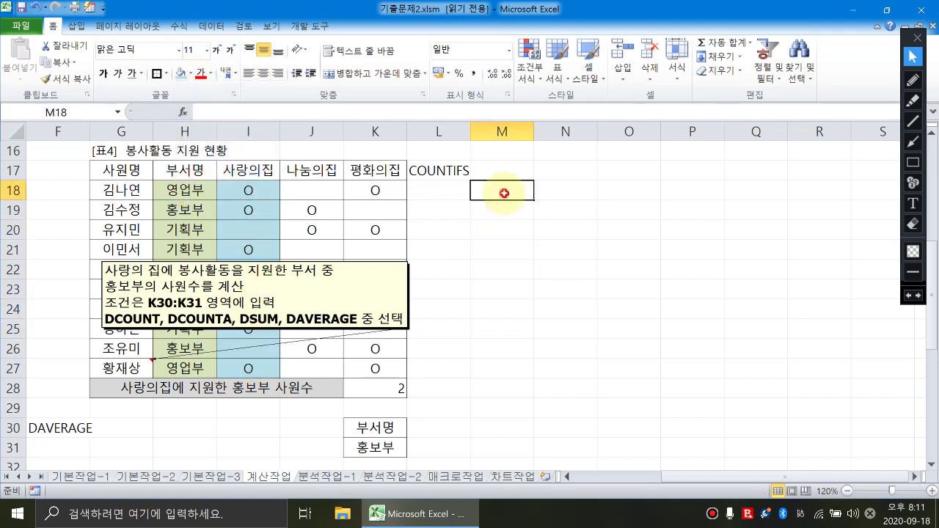
# Step: Inspect the O mark stored in I18 and leave the cell without editing it
pyautogui.click(266, 193)
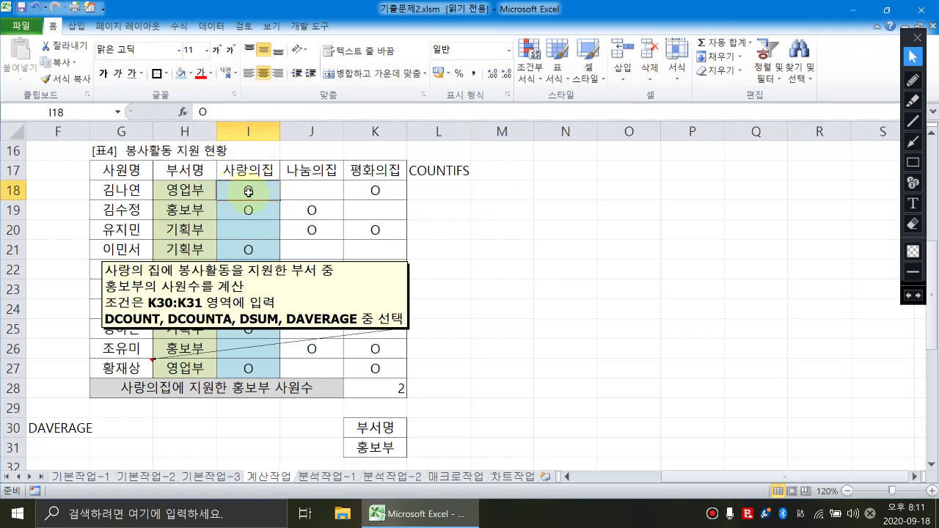
pyautogui.click(214, 109)
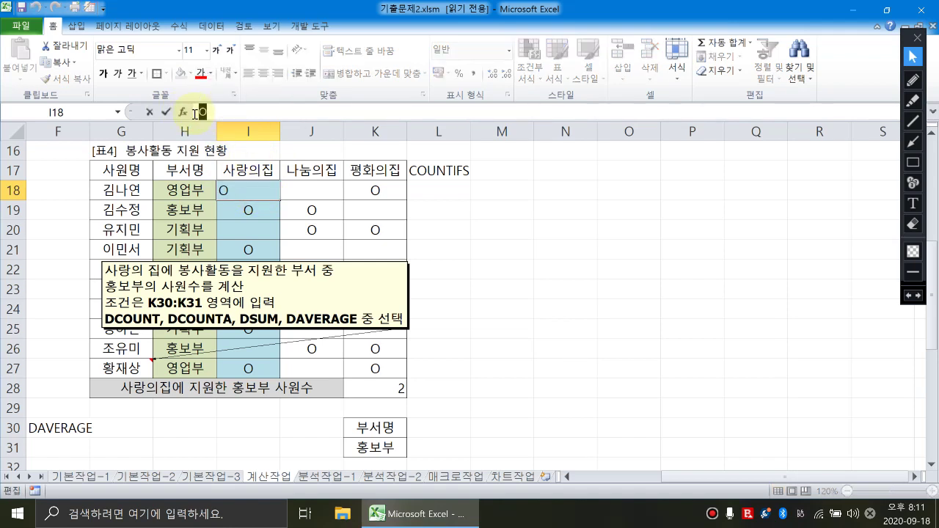
pyautogui.press('Escape')
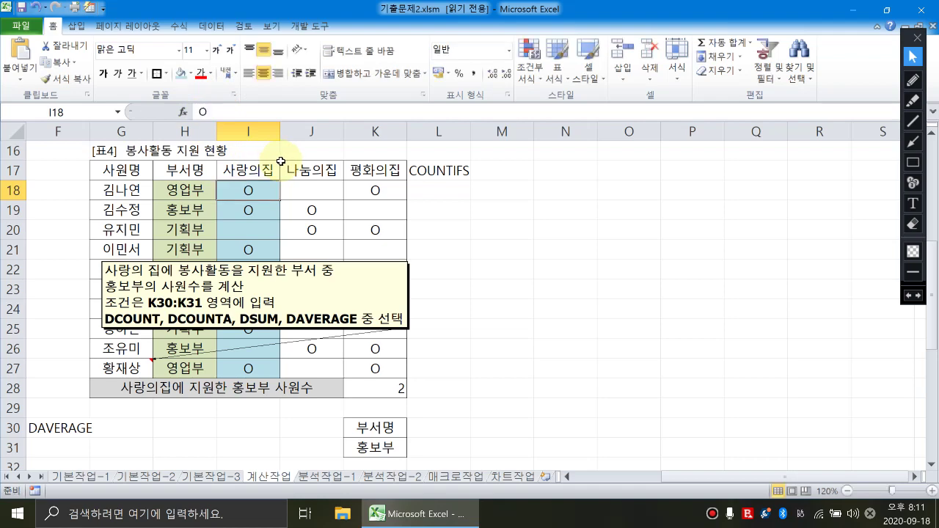
# Step: Enter a COUNTIFS formula in M18 with the placeholder arguments 조건범위1, 조건1, 조건범위2 and 조건2
pyautogui.click(502, 192)
pyautogui.write('=')
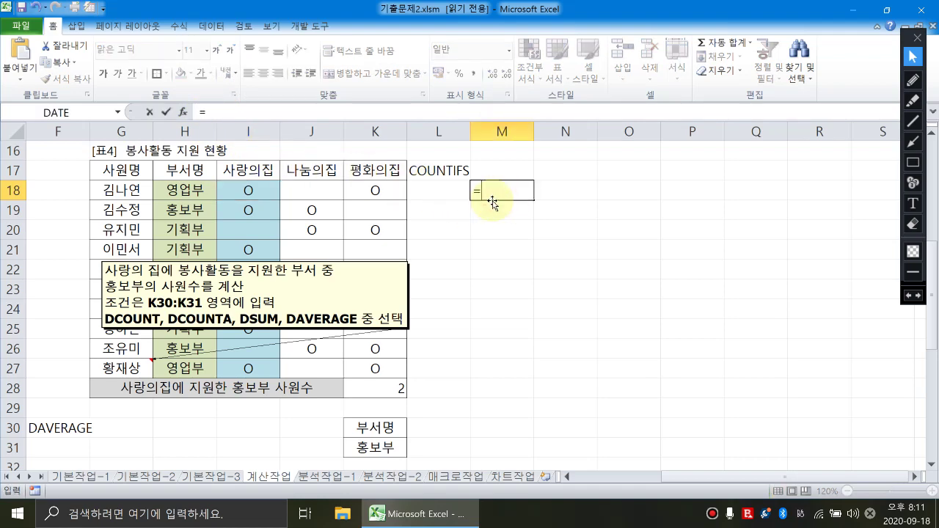
pyautogui.write('counti')
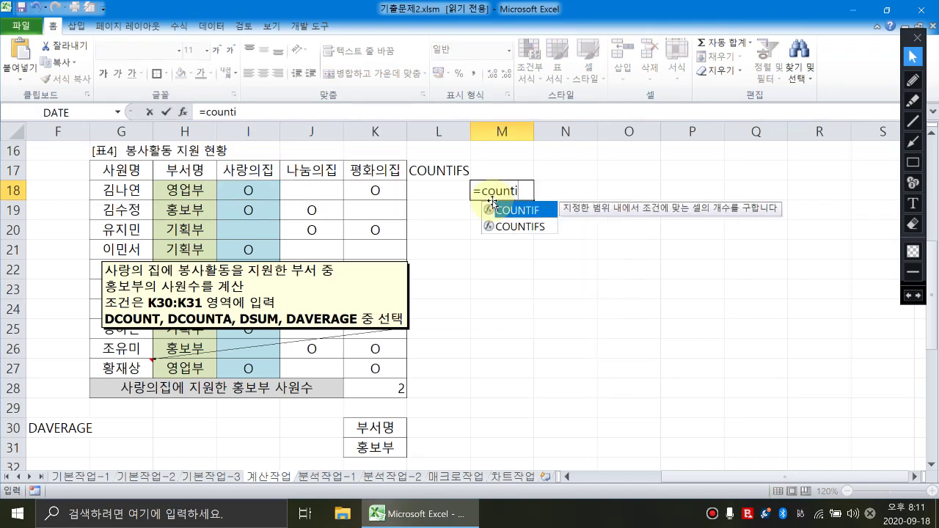
pyautogui.press('BackSpace')
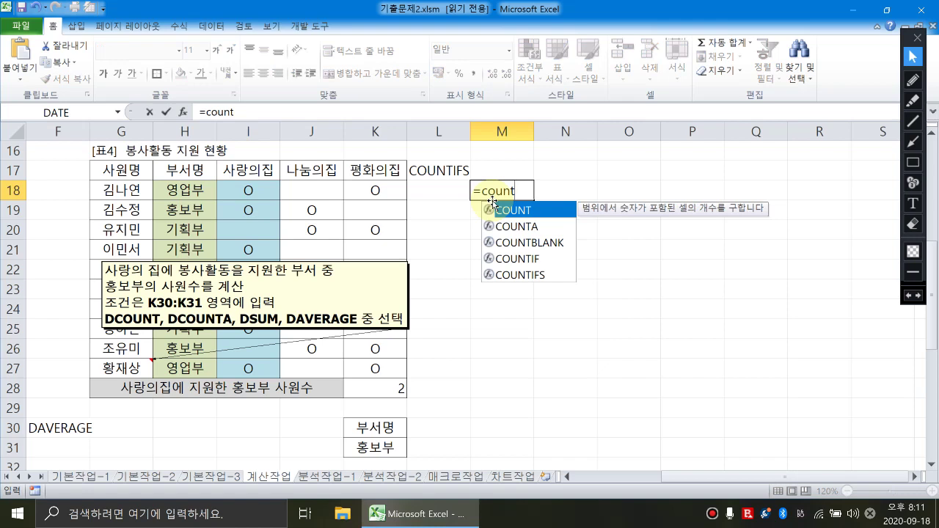
pyautogui.write('ifs(')
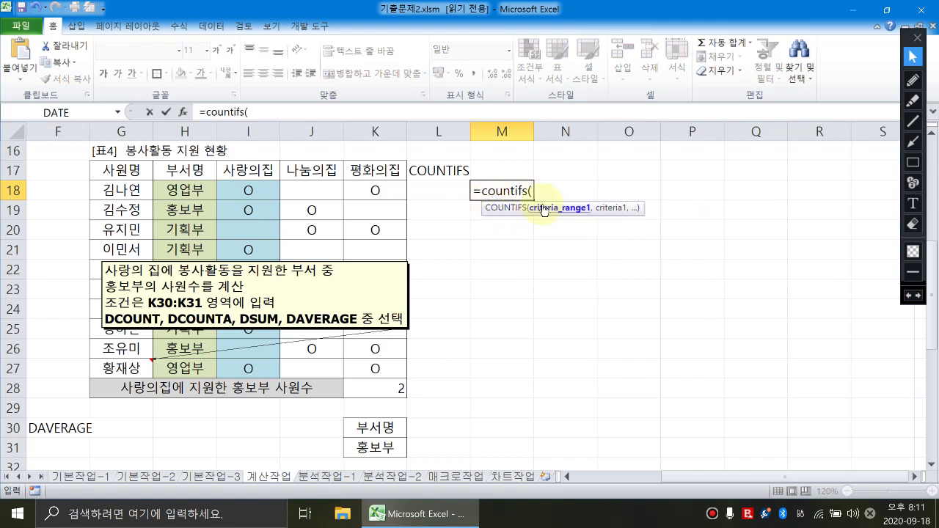
pyautogui.write('조거')
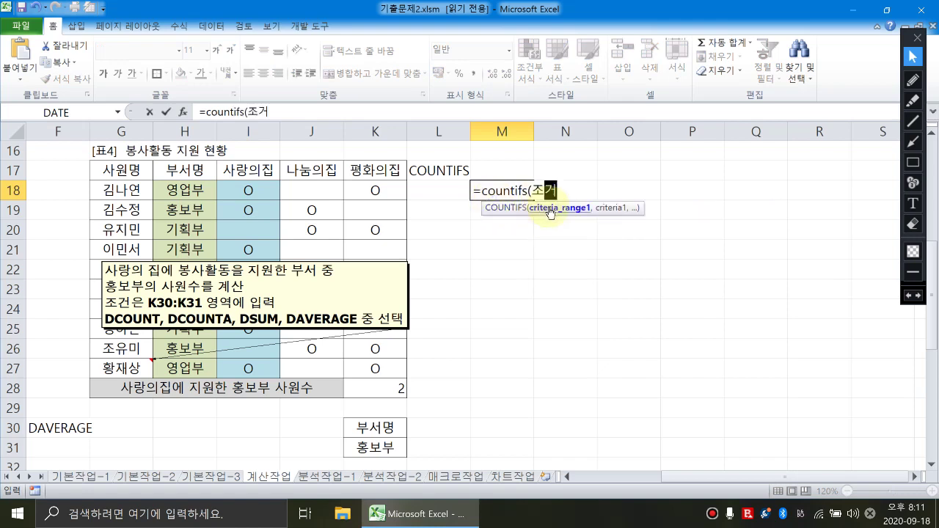
pyautogui.write('범위1,')
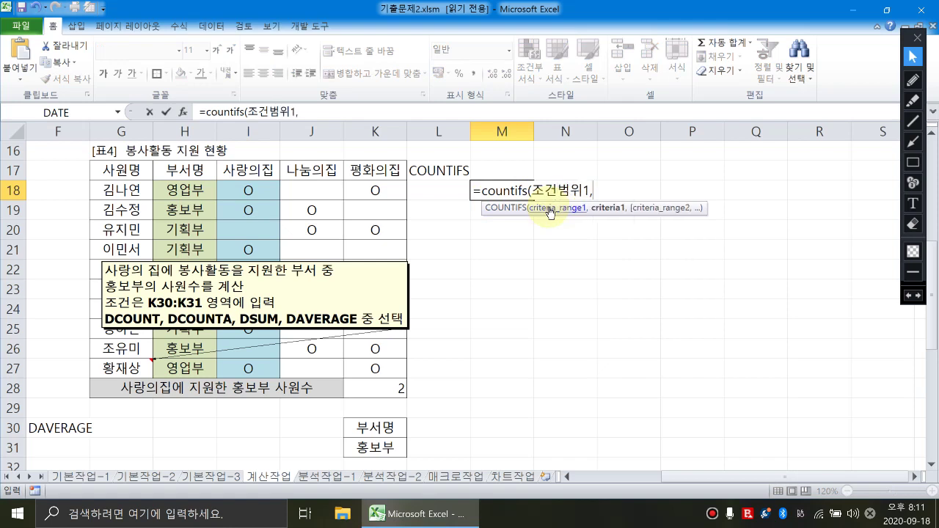
pyautogui.write('조건1,')
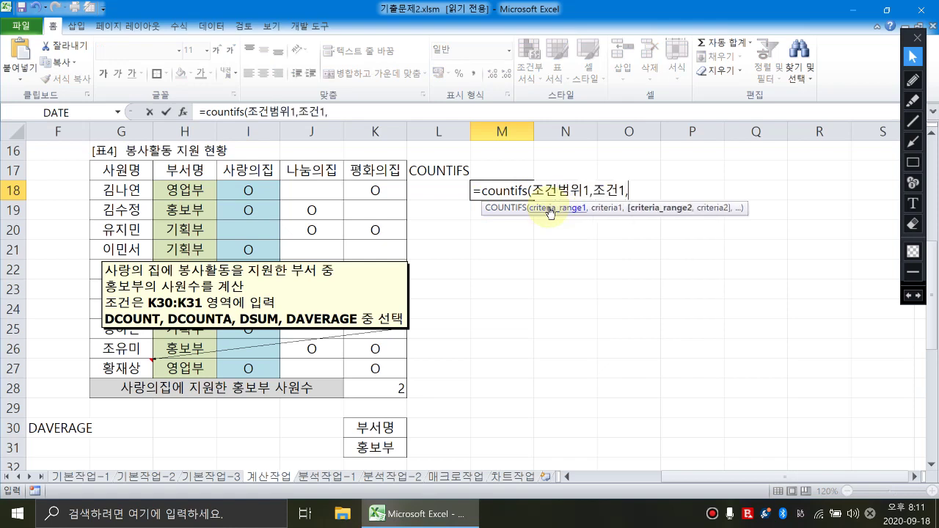
pyautogui.write('조건범위')
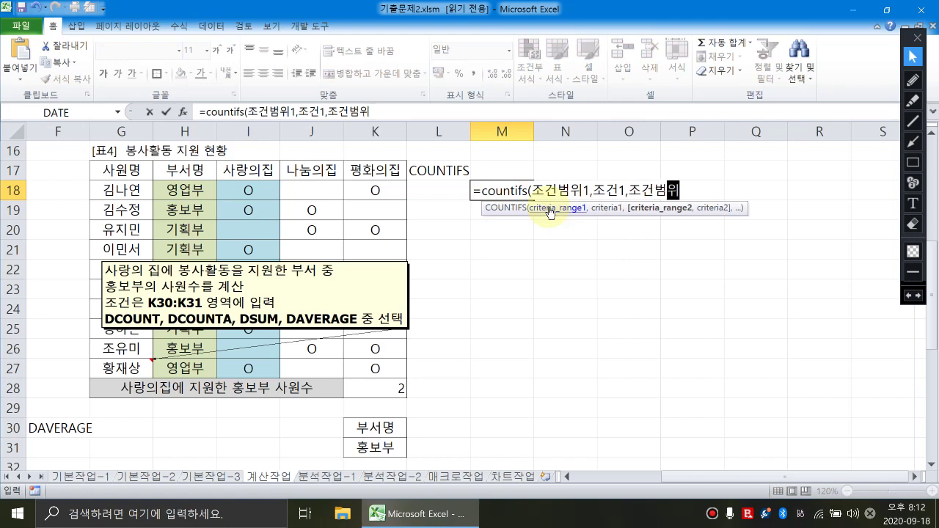
pyautogui.write('2,')
pyautogui.write('조')
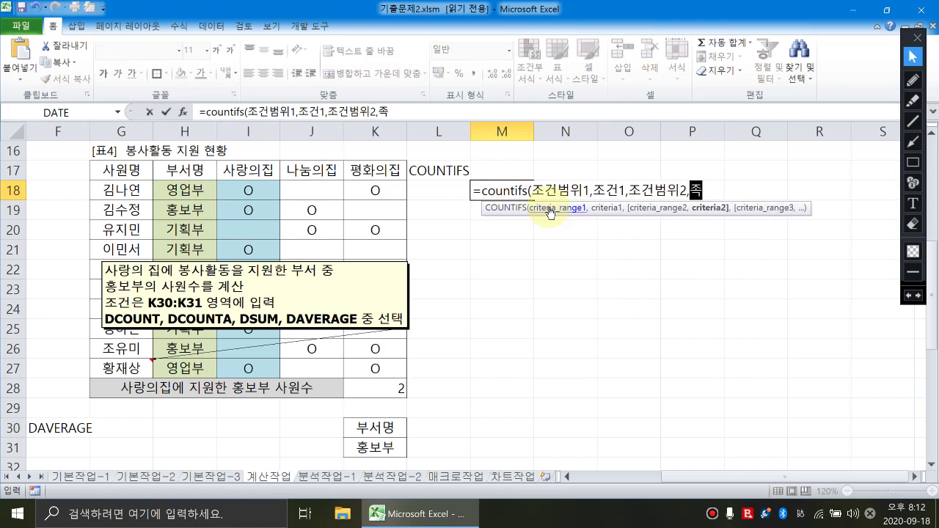
pyautogui.write('건2')
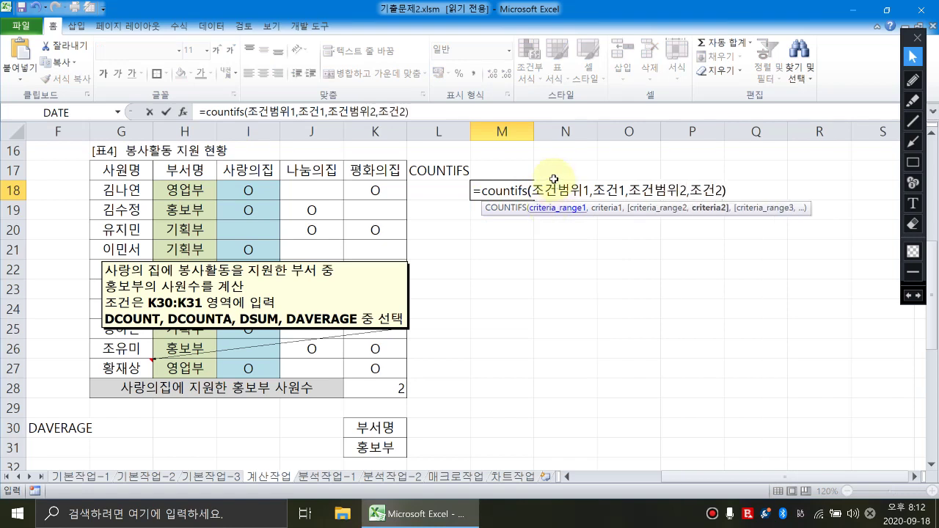
# Step: Replace the formula's first range and criterion placeholders with I18:I27 and "O"
pyautogui.click(539, 207)
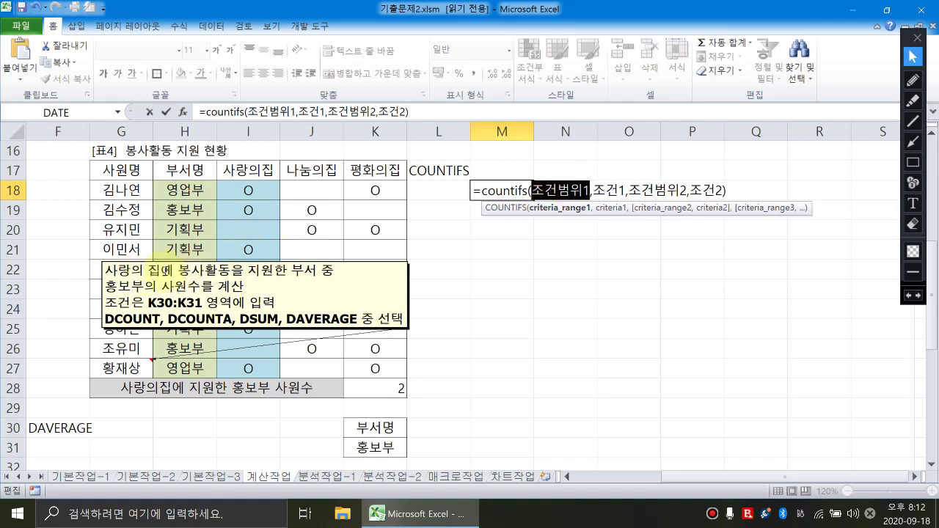
pyautogui.moveTo(249, 191); pyautogui.dragTo(256, 367)
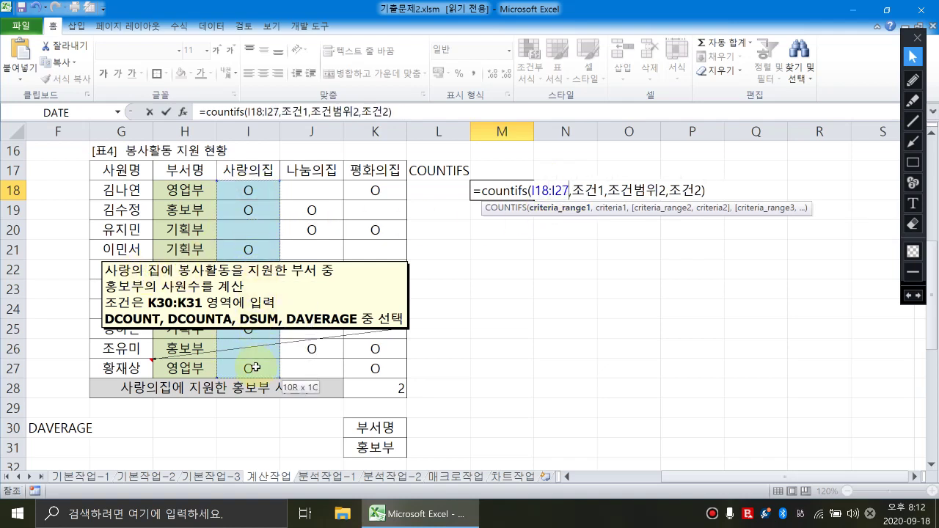
pyautogui.click(598, 209)
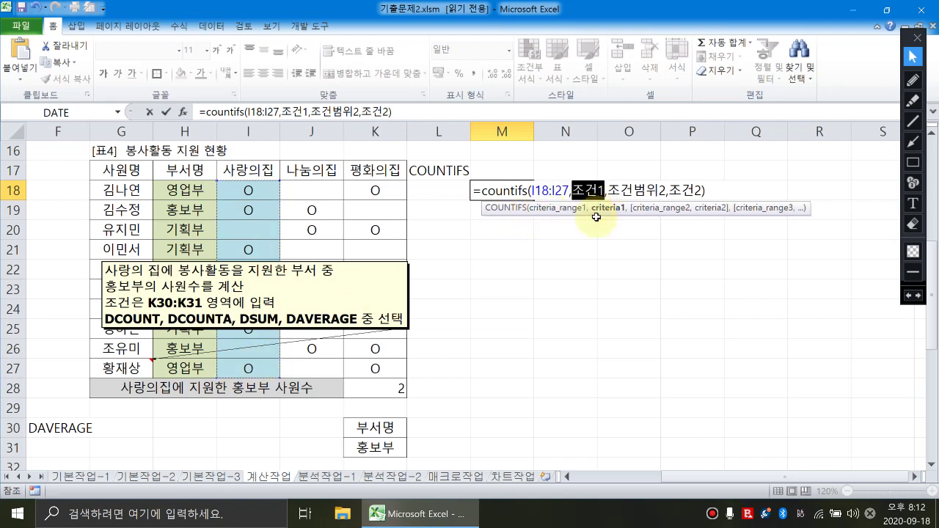
pyautogui.write('"')
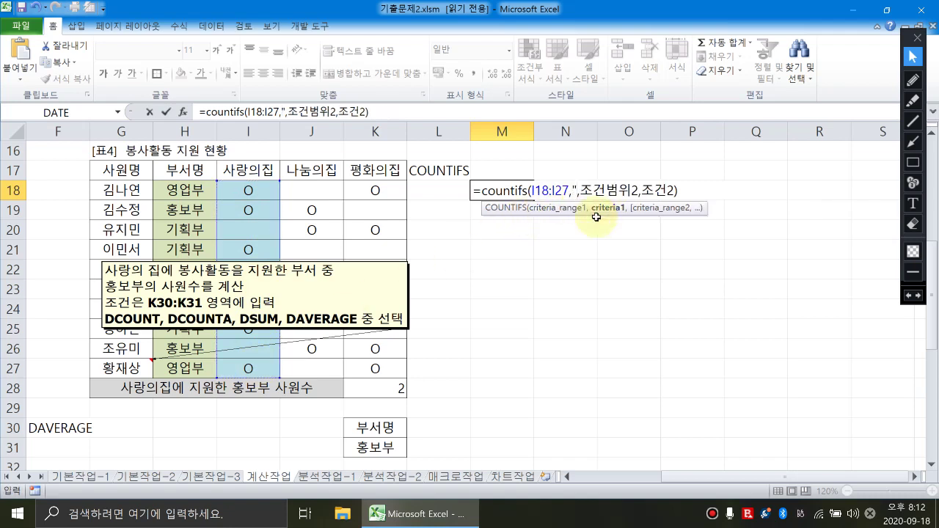
pyautogui.write('O"')
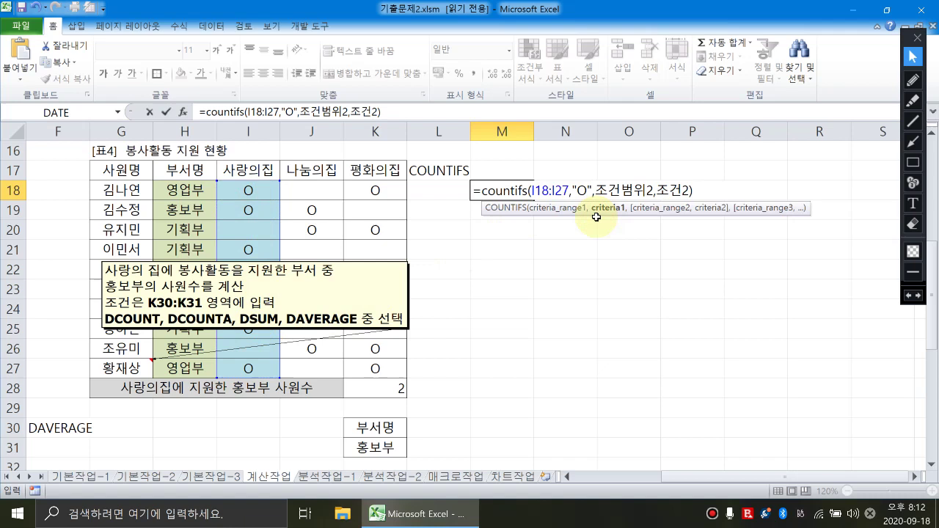
# Step: Replace the second range and criterion placeholders with H18:H27 and "홍보부", and complete the COUNTIFS formula
pyautogui.click(658, 208)
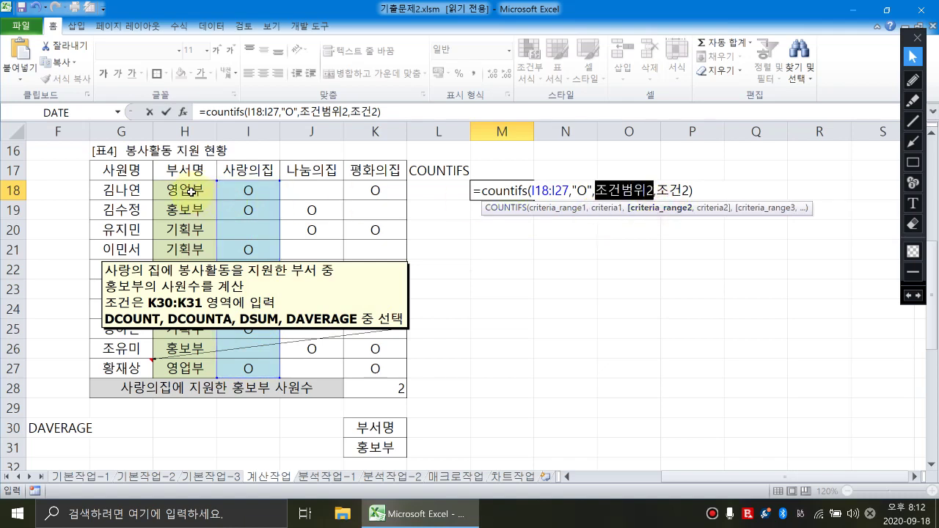
pyautogui.moveTo(191, 191); pyautogui.dragTo(187, 369)
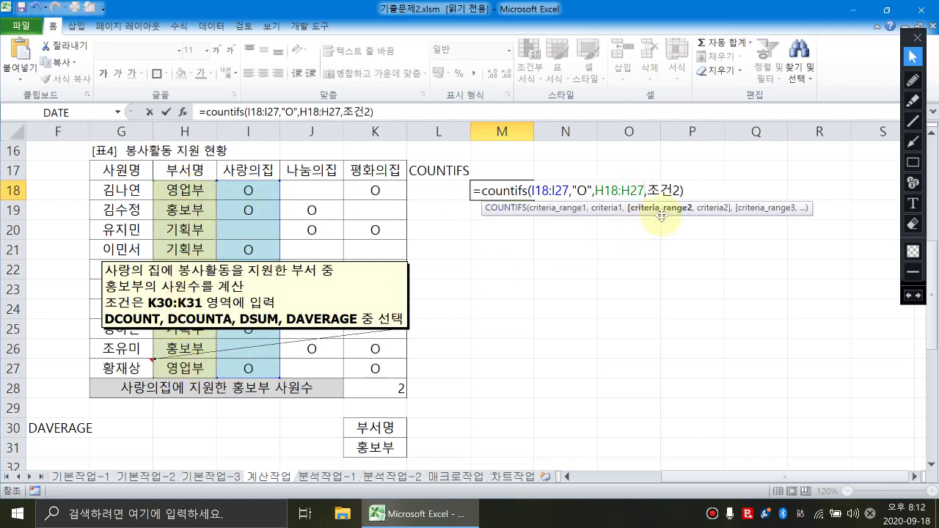
pyautogui.click(711, 208)
pyautogui.write('"')
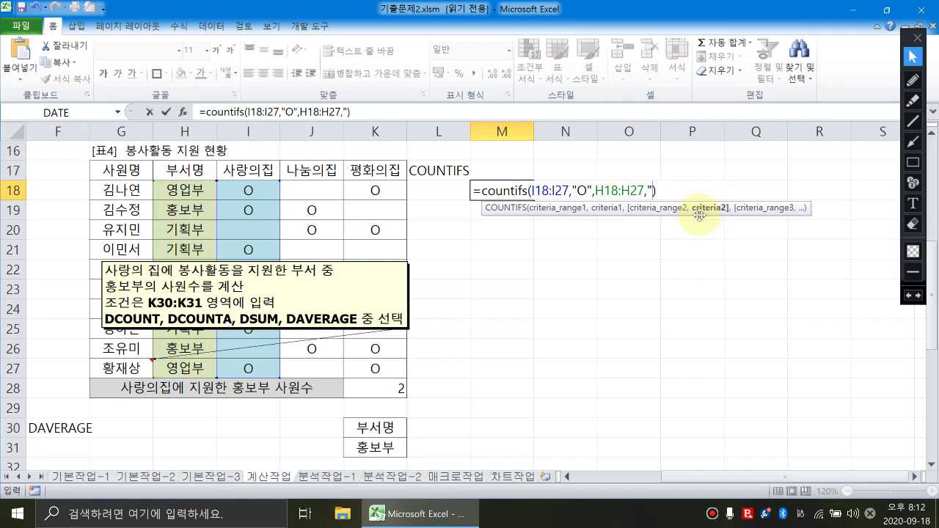
pyautogui.write('홍보부')
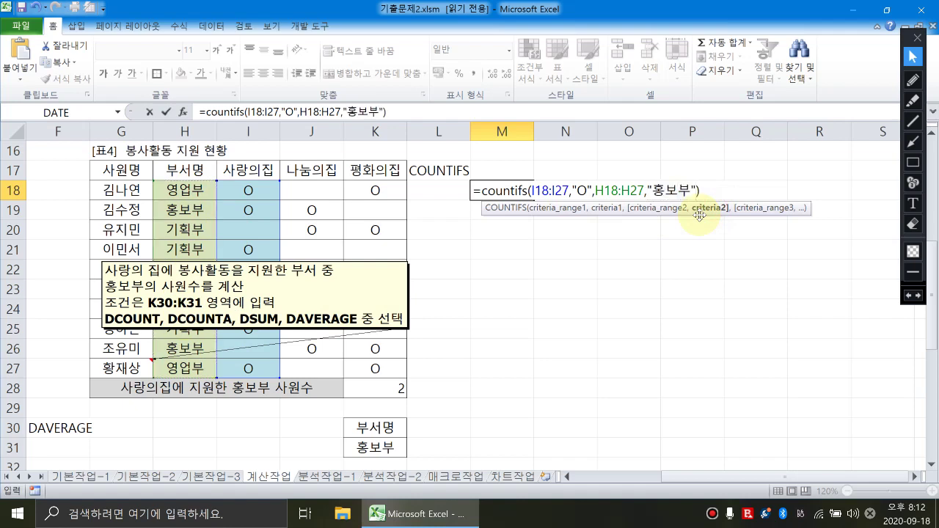
pyautogui.press('Return')
# Step: Compare the COUNTIFS result in M18 with the DCOUNTA result in K28
pyautogui.click(497, 192)
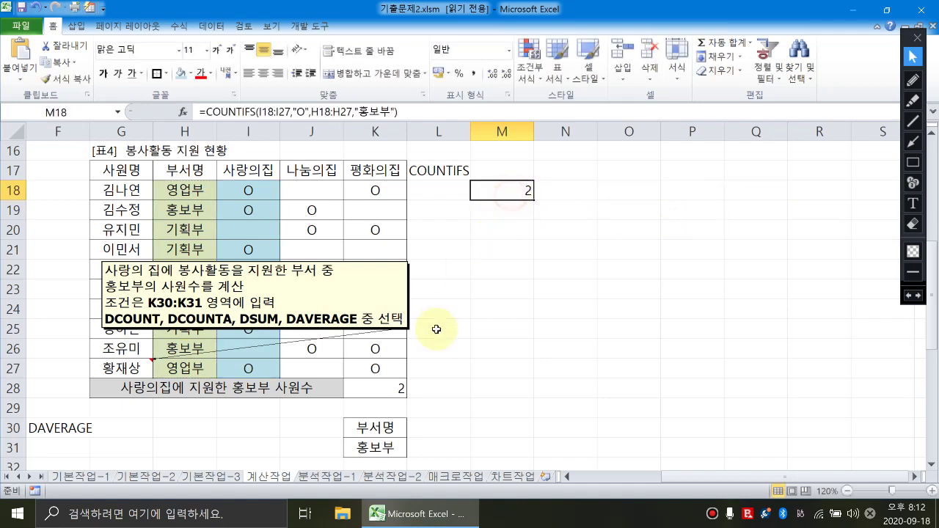
pyautogui.click(394, 384)
pyautogui.click(498, 309)
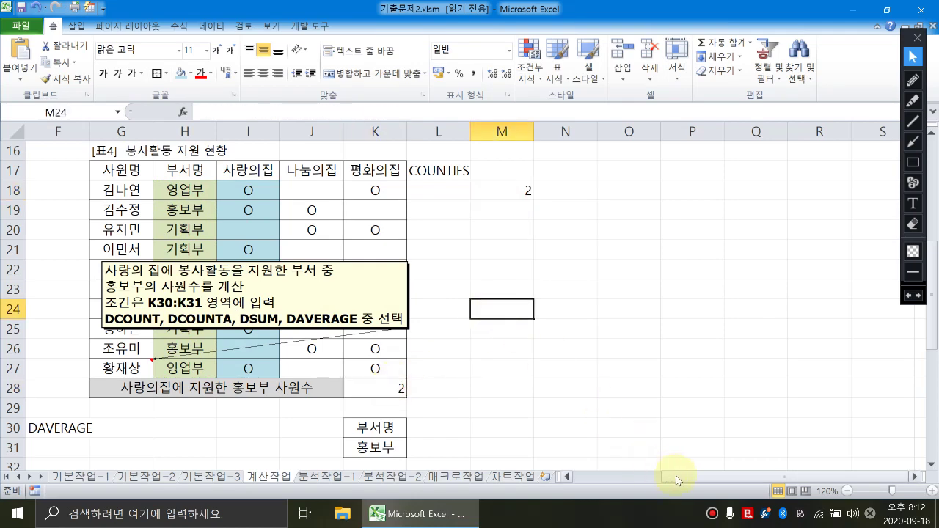
# Step: Move the table 5 instruction comment into the empty area beside the table, over about G36:L40
pyautogui.moveTo(676, 476); pyautogui.dragTo(592, 485)
pyautogui.scroll(-4, 403, 326)
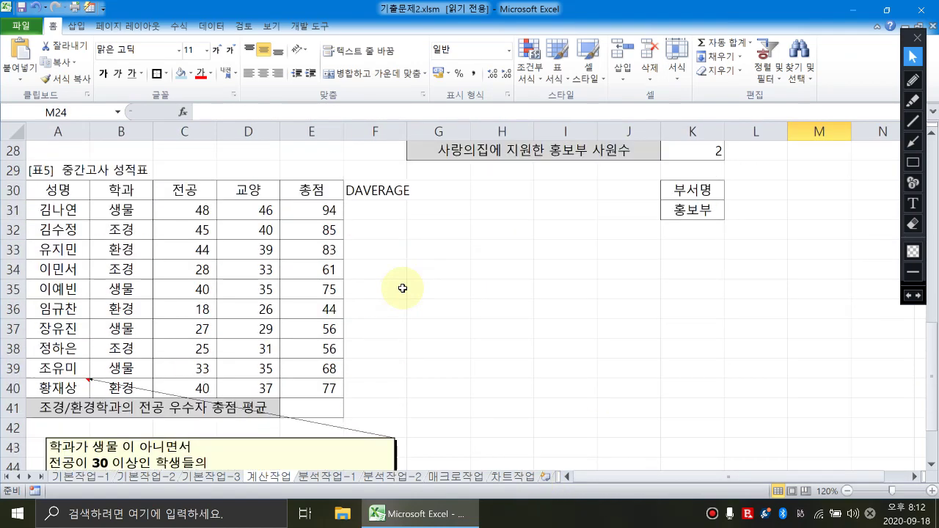
pyautogui.scroll(-1, 917, 455)
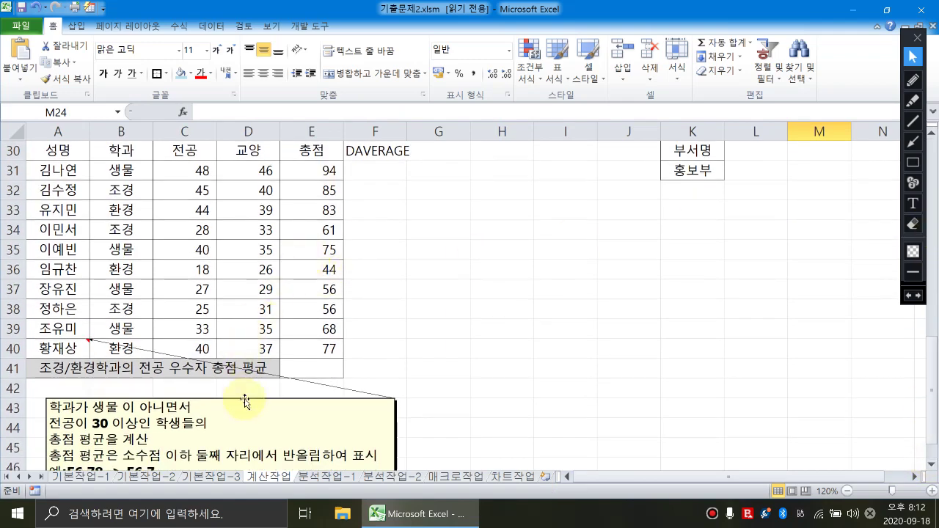
pyautogui.moveTo(244, 400); pyautogui.dragTo(634, 270)
pyautogui.click(492, 209)
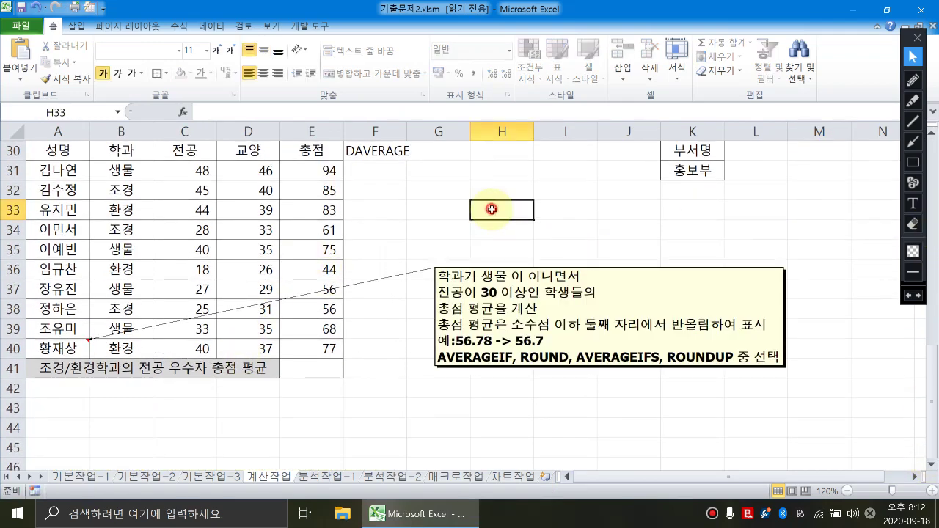
# Step: Read the table 5 comment for the averaging conditions, the rounding rule and the candidate functions AVERAGEIF and AVERAGEIFS
pyautogui.click(467, 283)
pyautogui.click(509, 277)
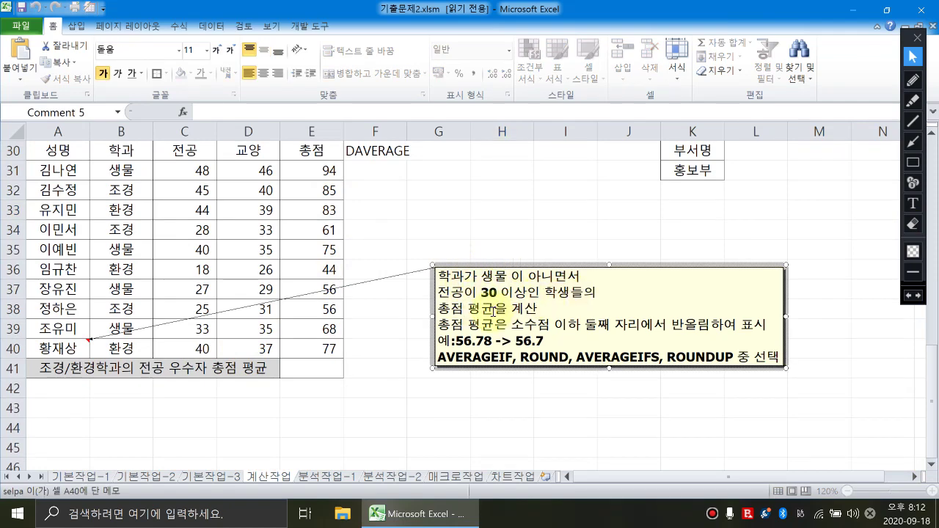
pyautogui.moveTo(501, 311); pyautogui.dragTo(480, 314)
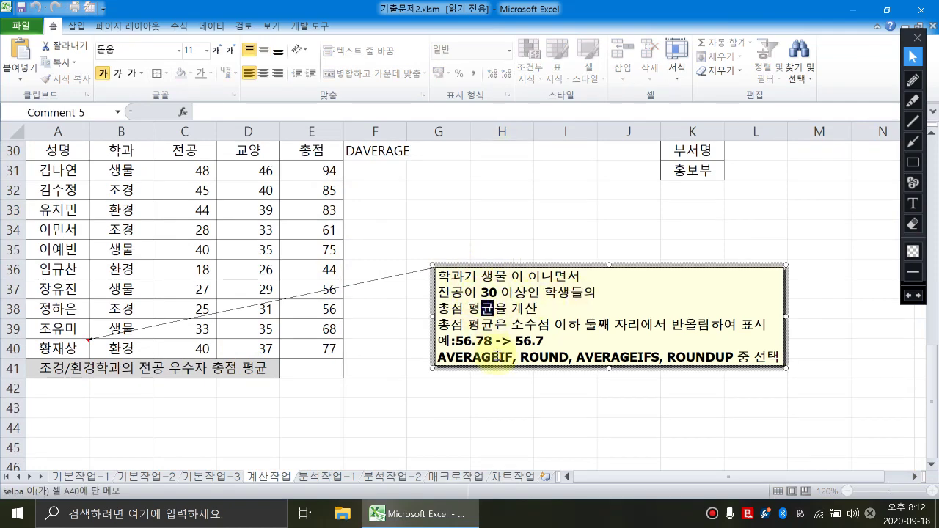
pyautogui.moveTo(515, 358); pyautogui.dragTo(438, 358)
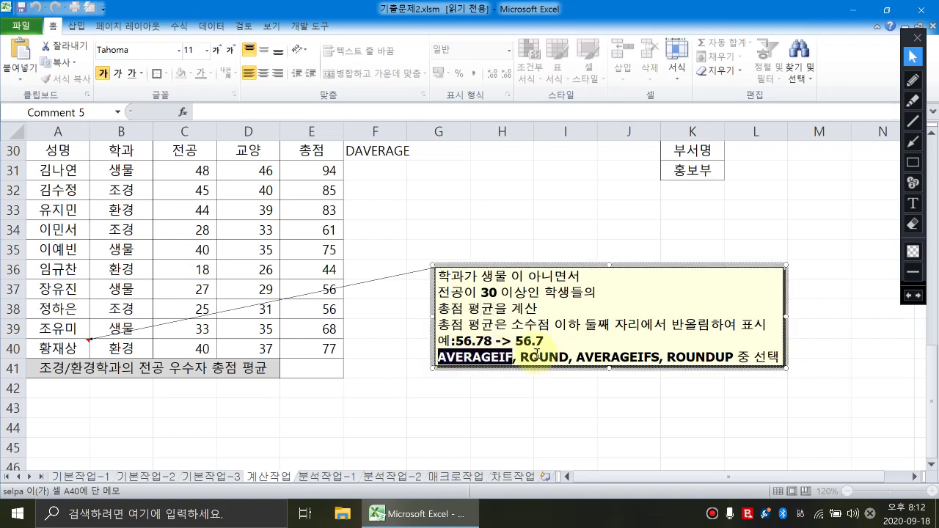
pyautogui.moveTo(577, 357); pyautogui.dragTo(669, 361)
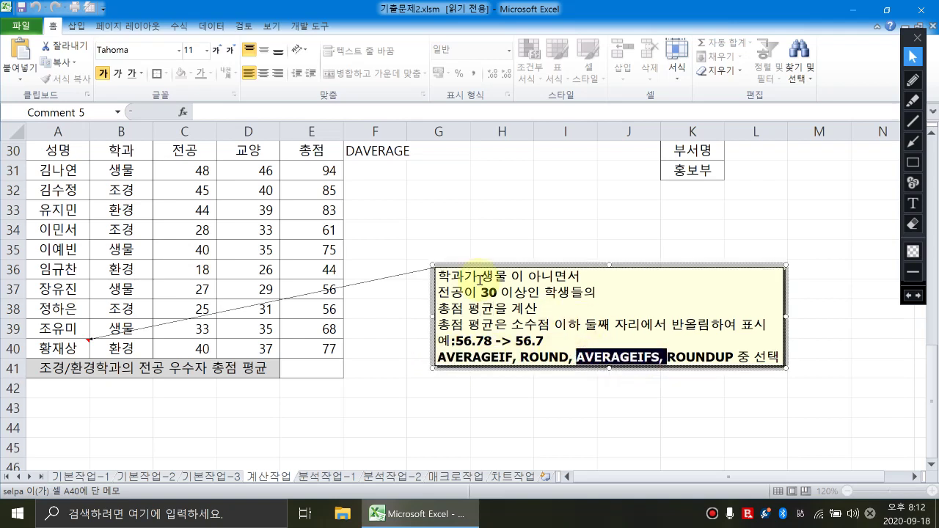
pyautogui.click(605, 359)
pyautogui.moveTo(605, 358); pyautogui.dragTo(660, 362)
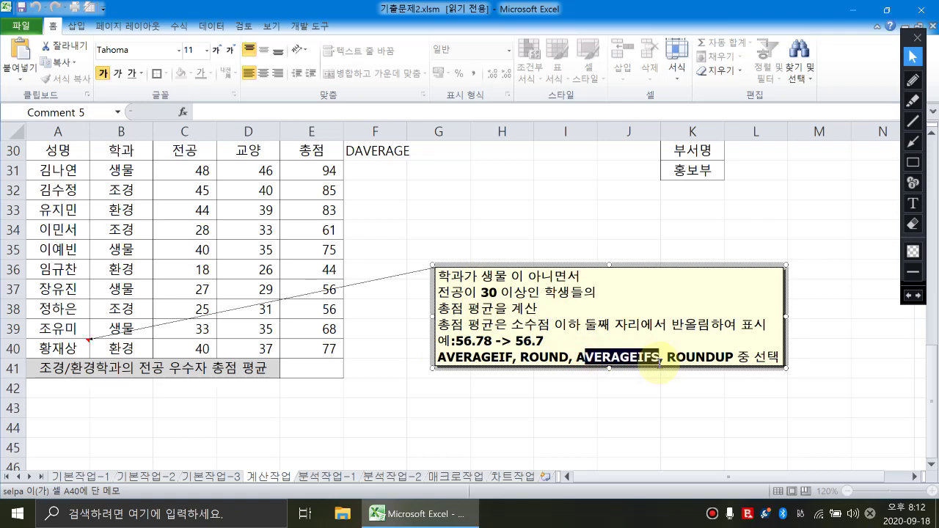
pyautogui.click(408, 357)
pyautogui.click(439, 276)
pyautogui.moveTo(439, 277); pyautogui.dragTo(464, 277)
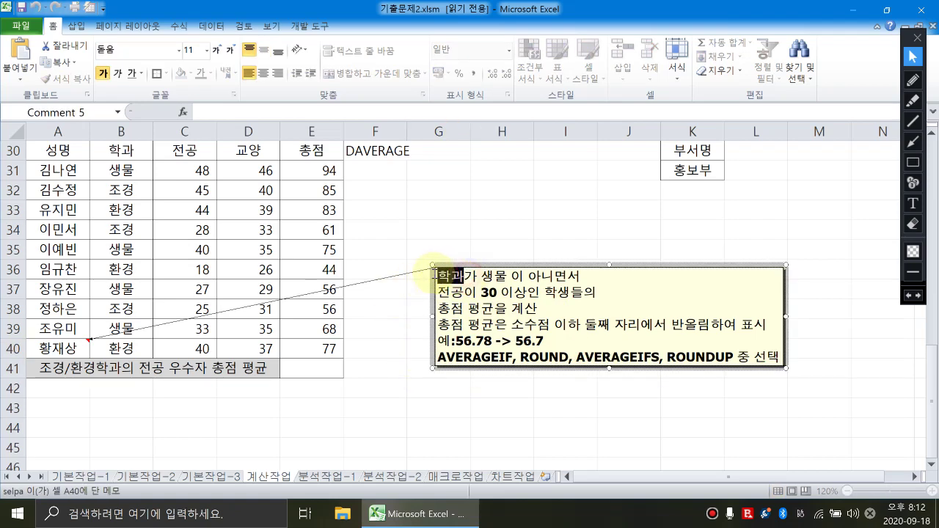
# Step: Shade the 학과 cells B31:B40 light aqua blue and the 전공 cells C31:C40 light orange
pyautogui.moveTo(131, 170); pyautogui.dragTo(142, 345)
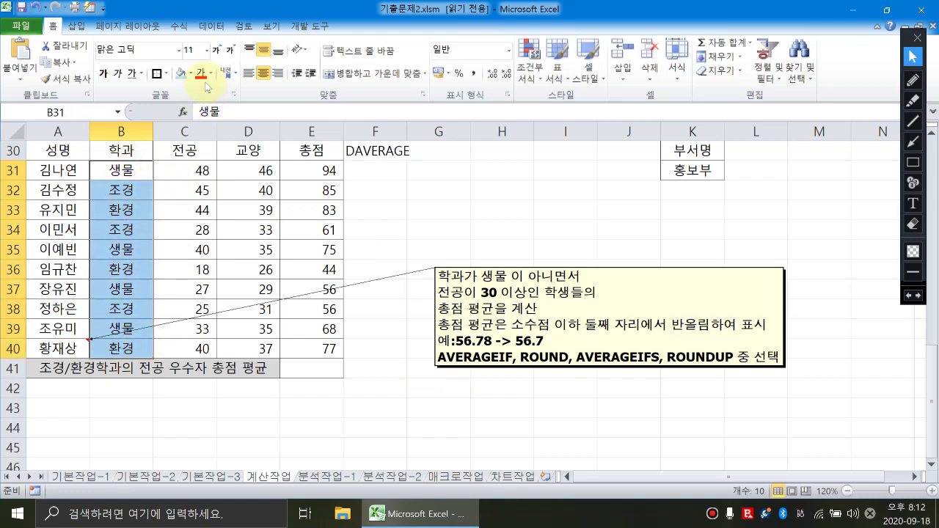
pyautogui.click(184, 76)
pyautogui.click(441, 205)
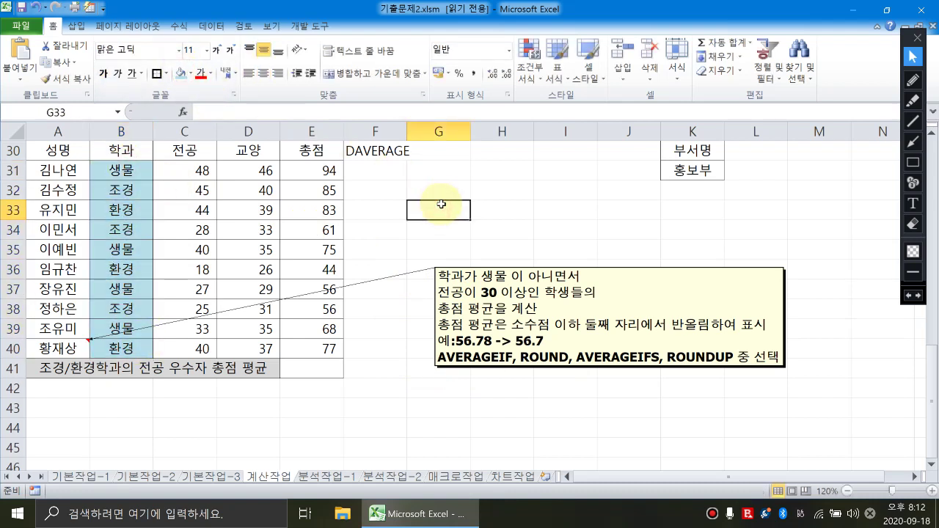
pyautogui.moveTo(195, 170); pyautogui.dragTo(199, 349)
pyautogui.click(190, 75)
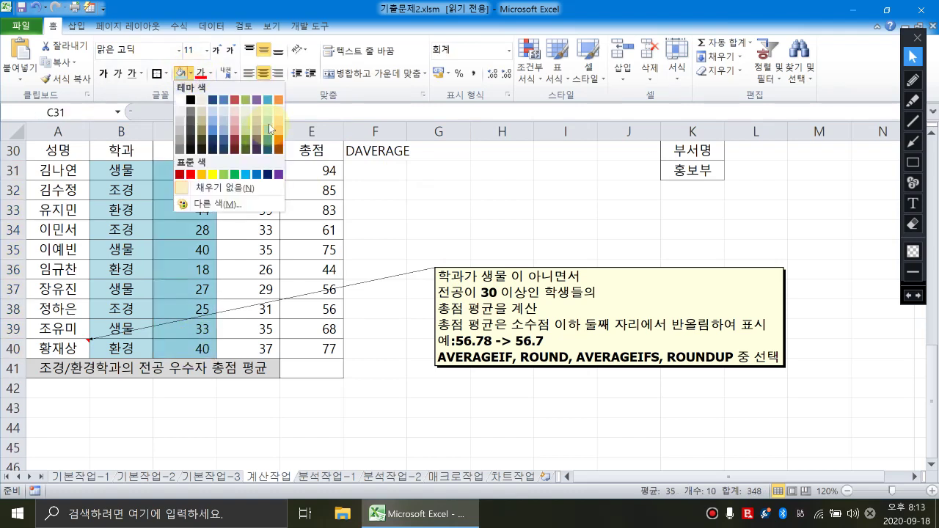
pyautogui.click(254, 119)
pyautogui.click(425, 189)
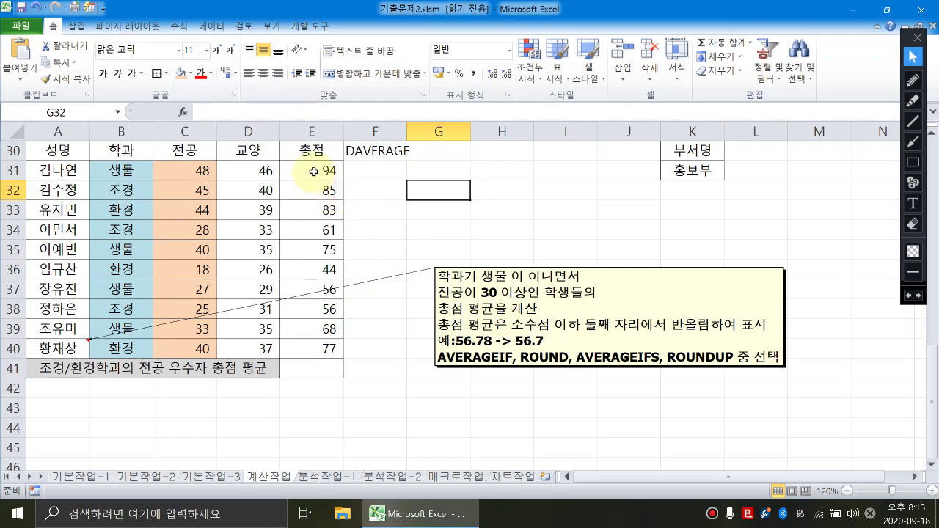
# Step: Shade the 총점 cells E31:E40 light blue
pyautogui.moveTo(313, 171); pyautogui.dragTo(333, 348)
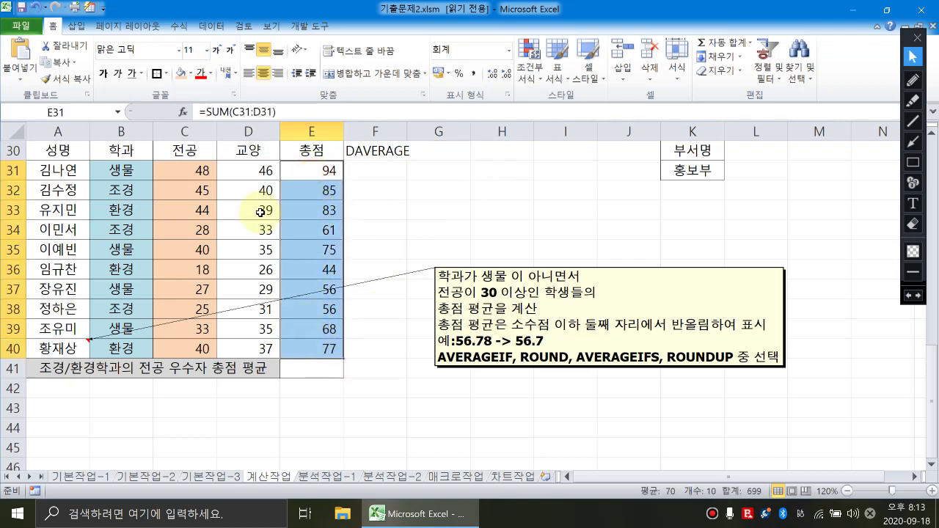
pyautogui.click(191, 74)
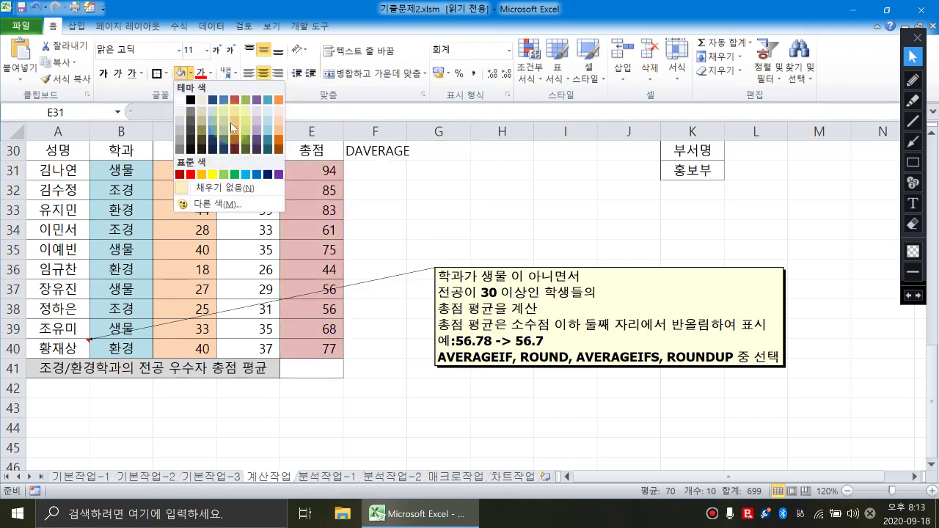
pyautogui.click(226, 121)
pyautogui.click(400, 177)
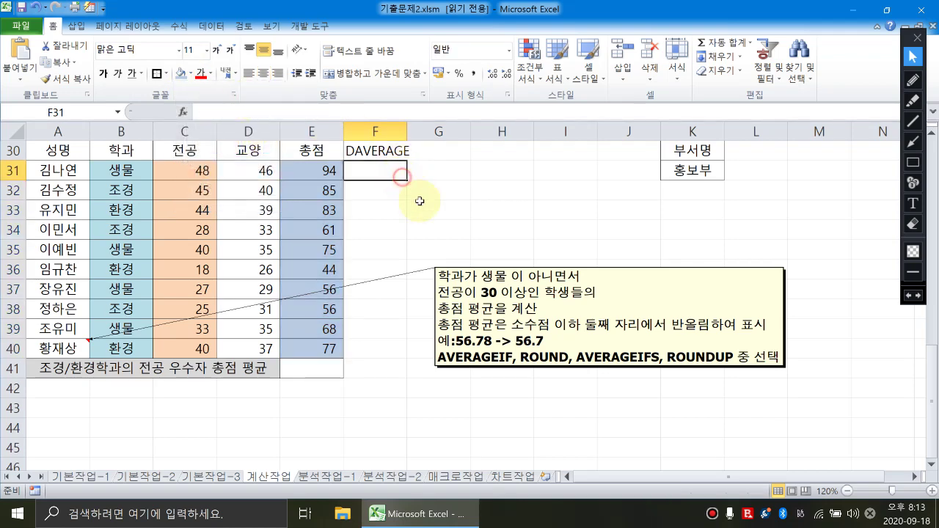
# Step: Start an AVERAGEIFS formula in E41, the result cell for the table 5 total average
pyautogui.click(342, 377)
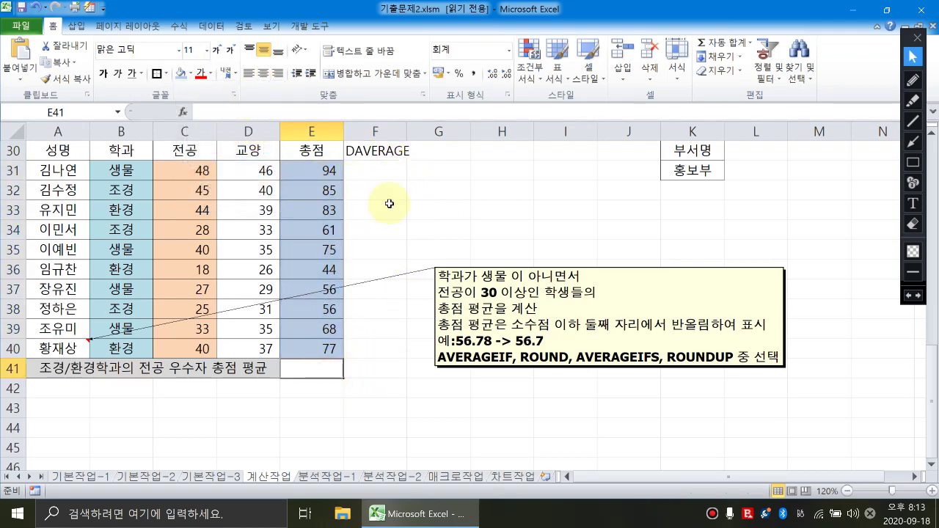
pyautogui.write('=ㅁ')
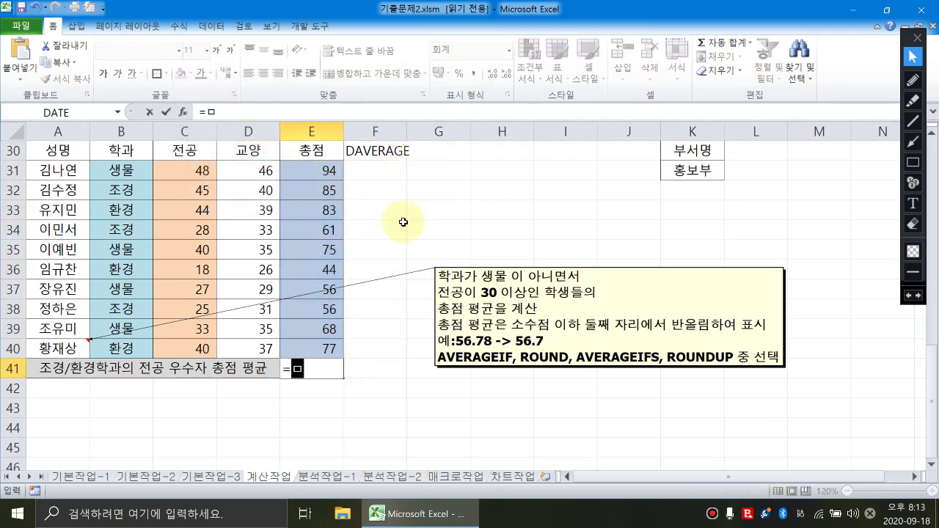
pyautogui.press('BackSpace')
pyautogui.write('av')
pyautogui.press('Down')
pyautogui.press('Down')
pyautogui.press('Down')
pyautogui.press('Down')
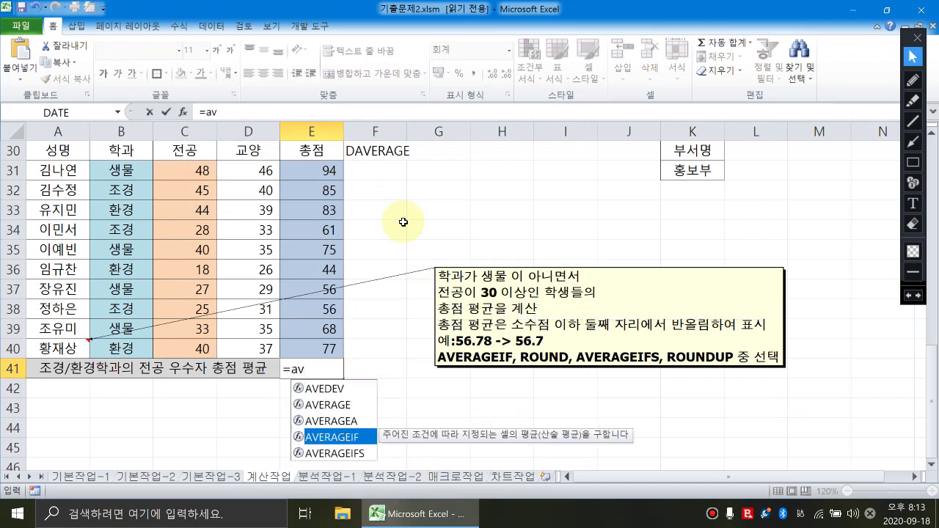
pyautogui.press('Tab')
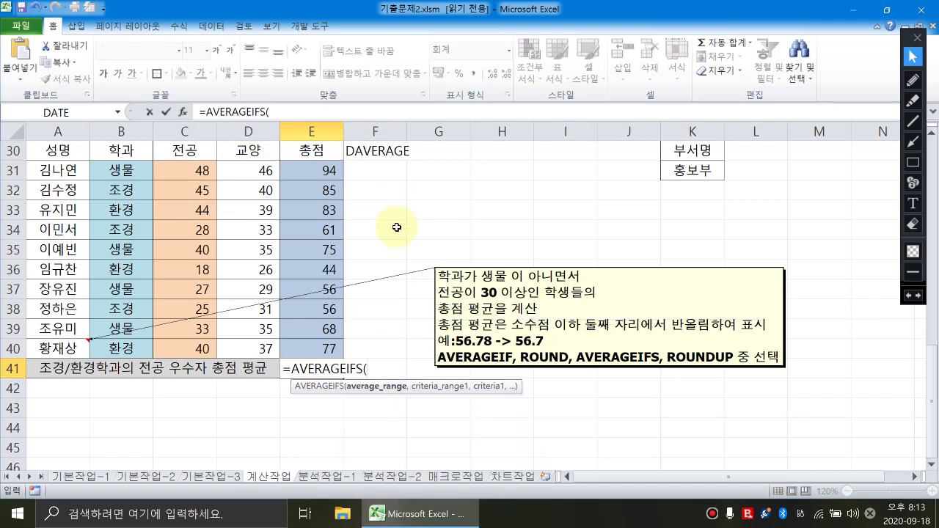
# Step: Fill the AVERAGEIFS arguments with the placeholders 평균범위,조건범위1,조건1,조건범위2,조건2 and close the parenthesis
pyautogui.click(294, 112)
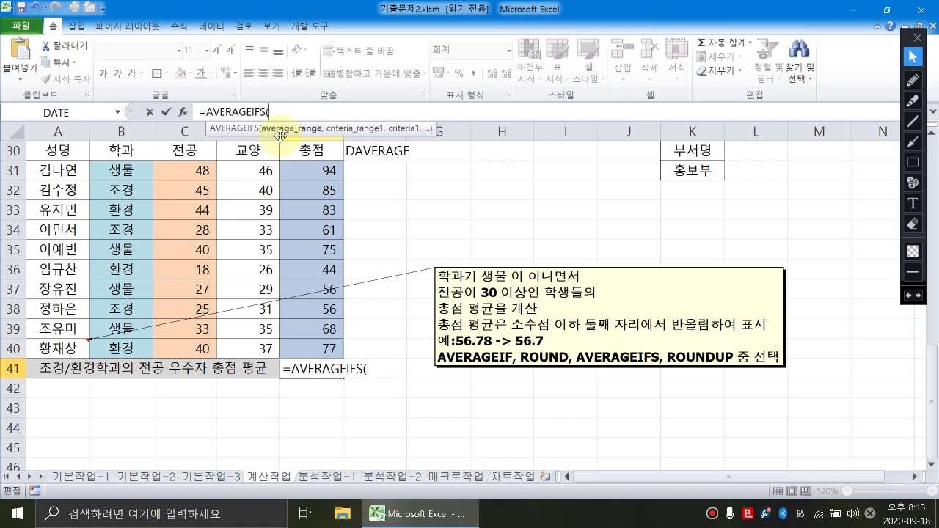
pyautogui.write('평균범위')
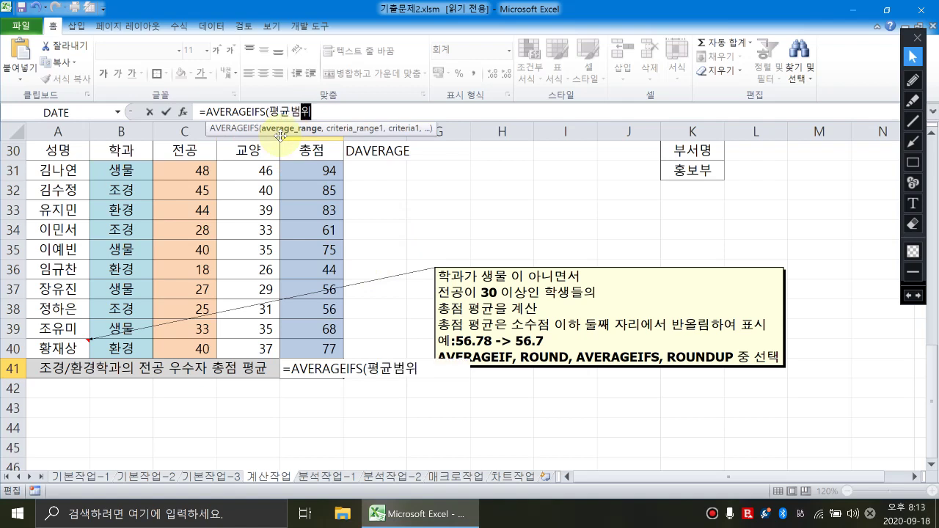
pyautogui.write(',조거')
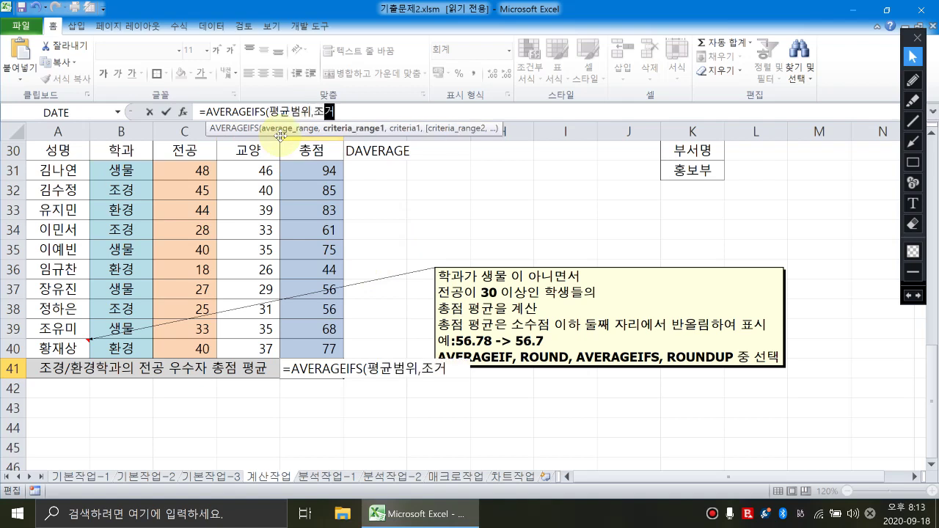
pyautogui.write('범위1')
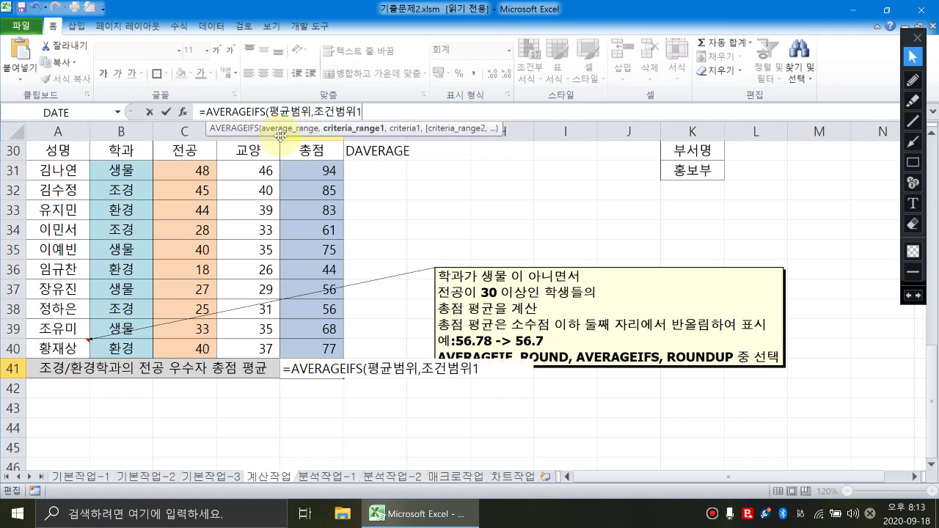
pyautogui.write(',조건1')
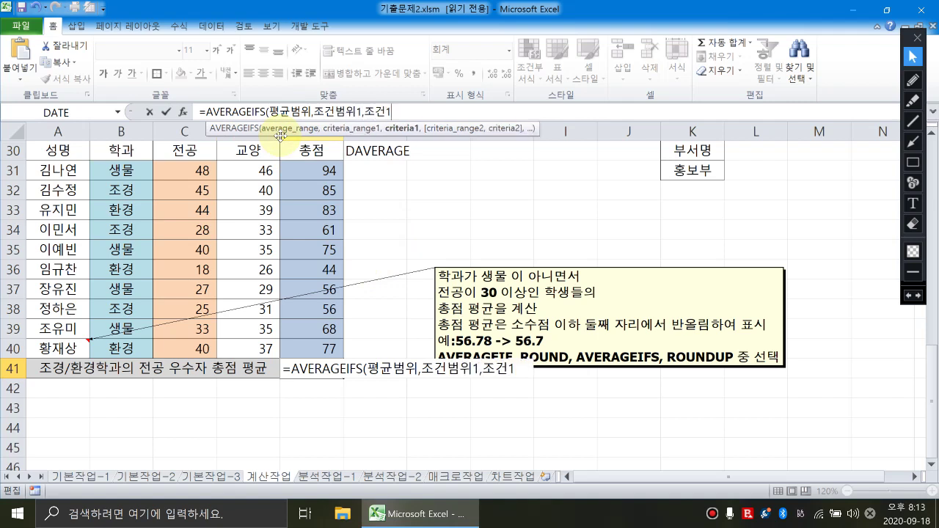
pyautogui.write(',조건')
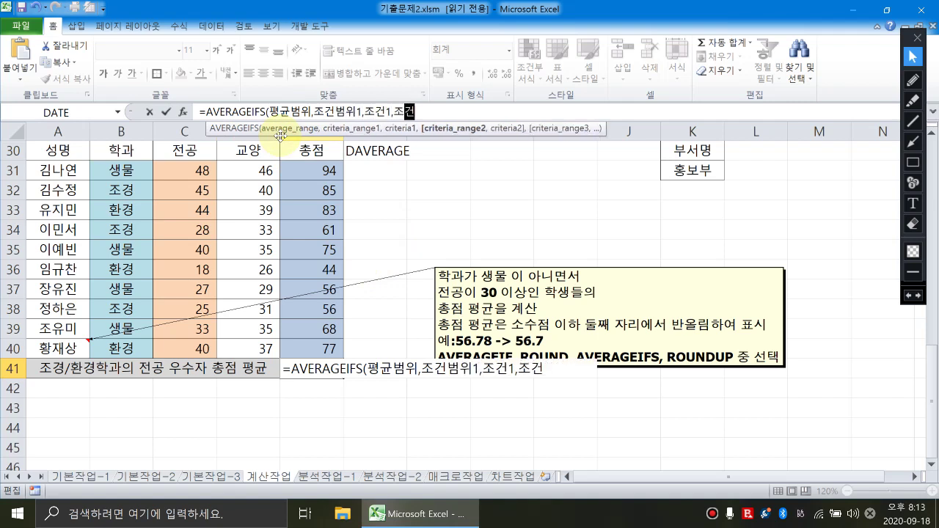
pyautogui.write('범위2,')
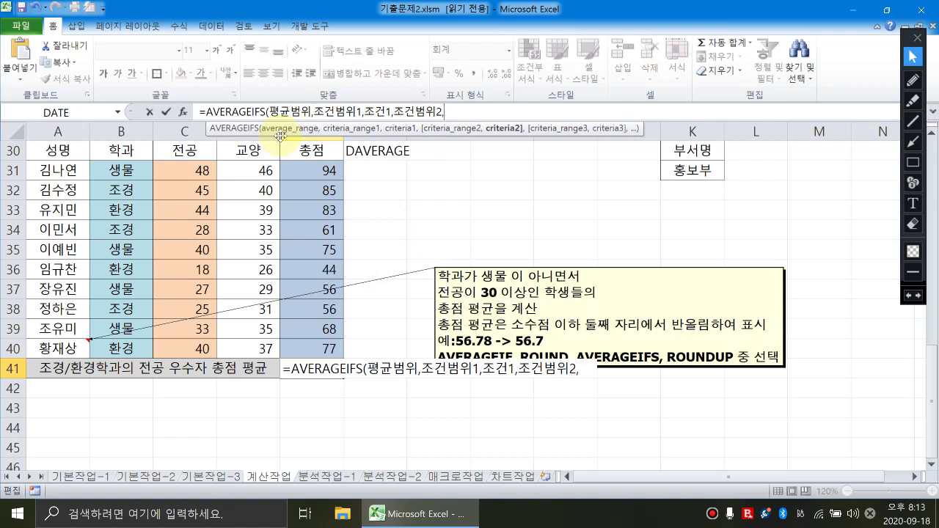
pyautogui.write('조거')
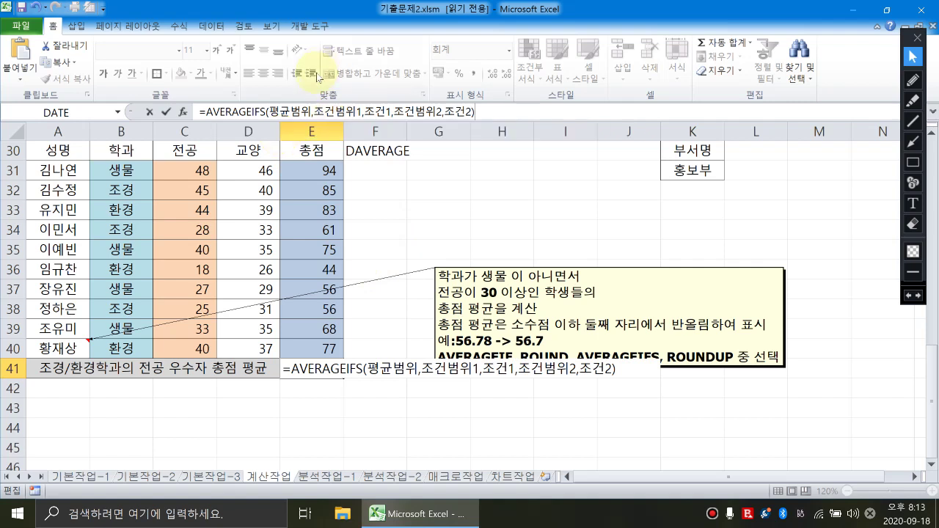
# Step: Replace the 평균범위 placeholder with the totals E31:E40 and 조건범위1 with the 학과 range B31:B40
pyautogui.click(282, 110)
pyautogui.doubleClick(282, 110)
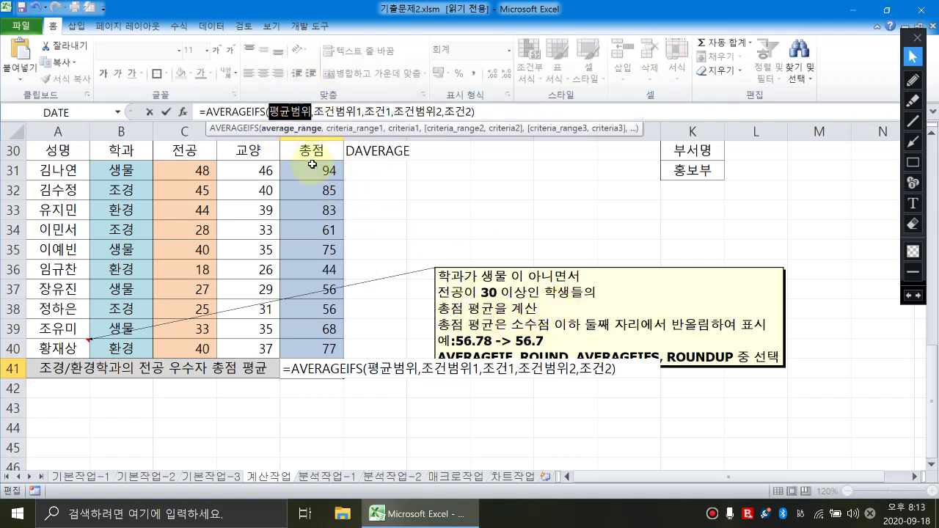
pyautogui.moveTo(312, 166); pyautogui.dragTo(327, 346)
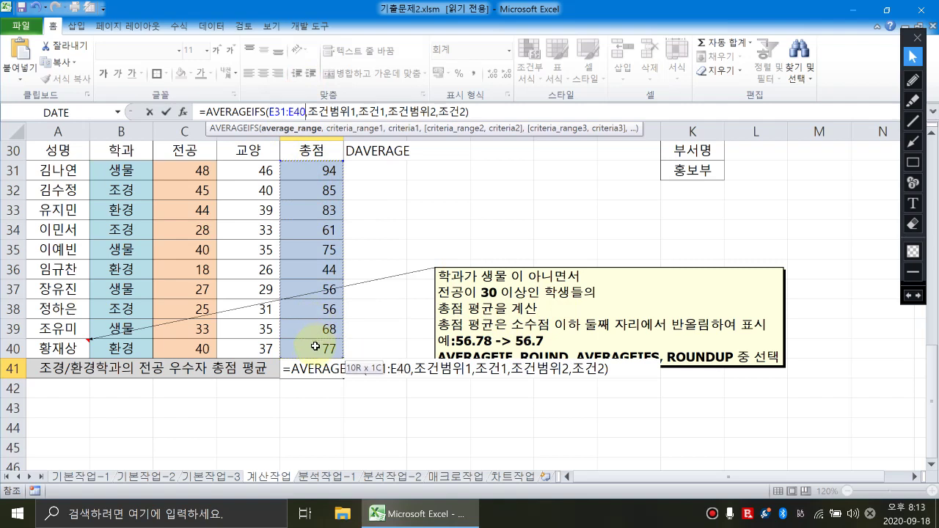
pyautogui.click(349, 129)
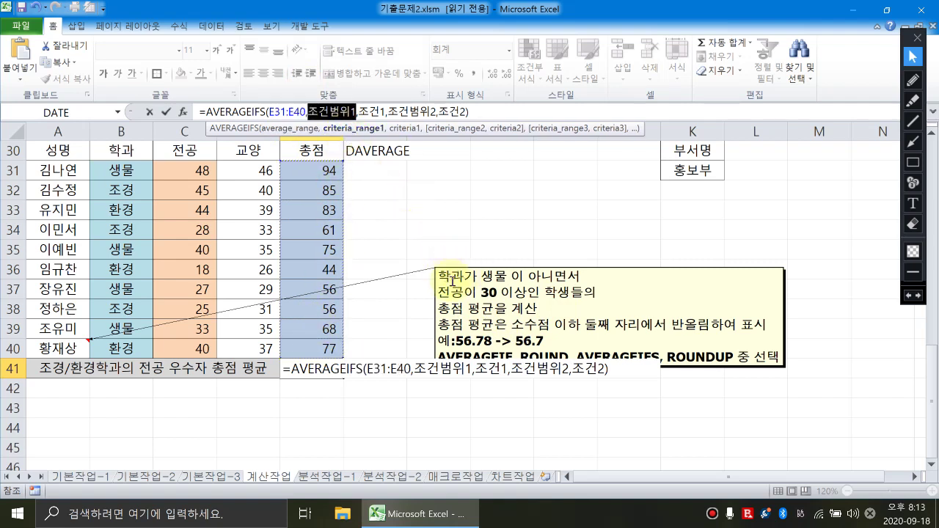
pyautogui.moveTo(131, 170); pyautogui.dragTo(137, 348)
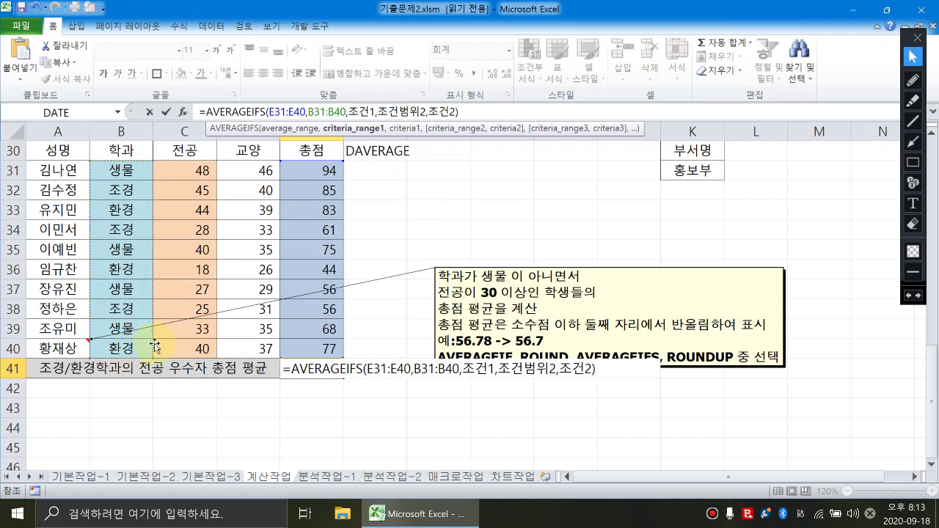
# Step: Replace the 조건1 placeholder with the criterion "<>생물" to exclude the 생물 department
pyautogui.click(397, 130)
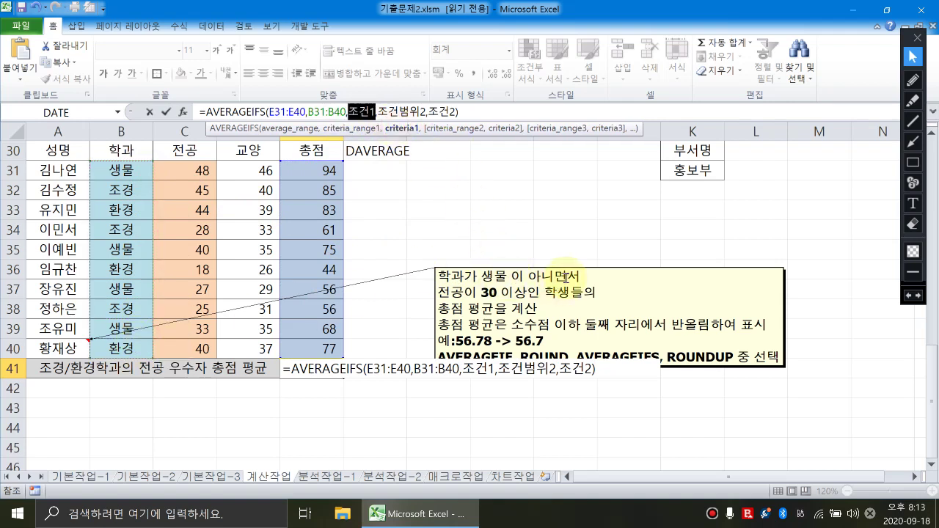
pyautogui.write('"생물"')
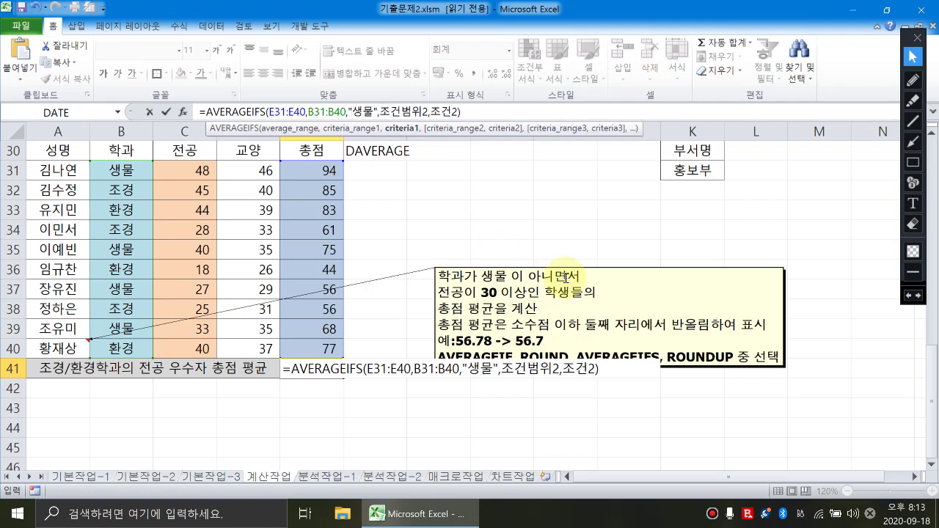
pyautogui.click(364, 112)
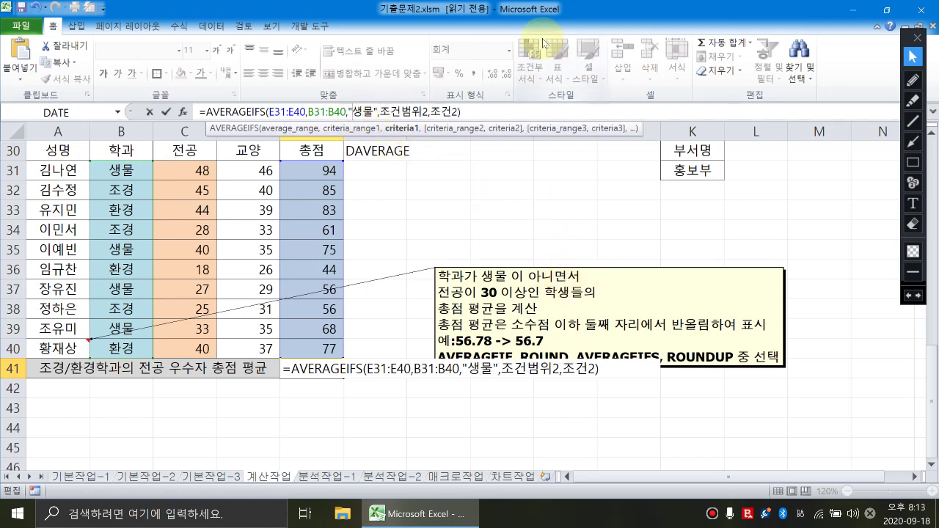
pyautogui.write('<>')
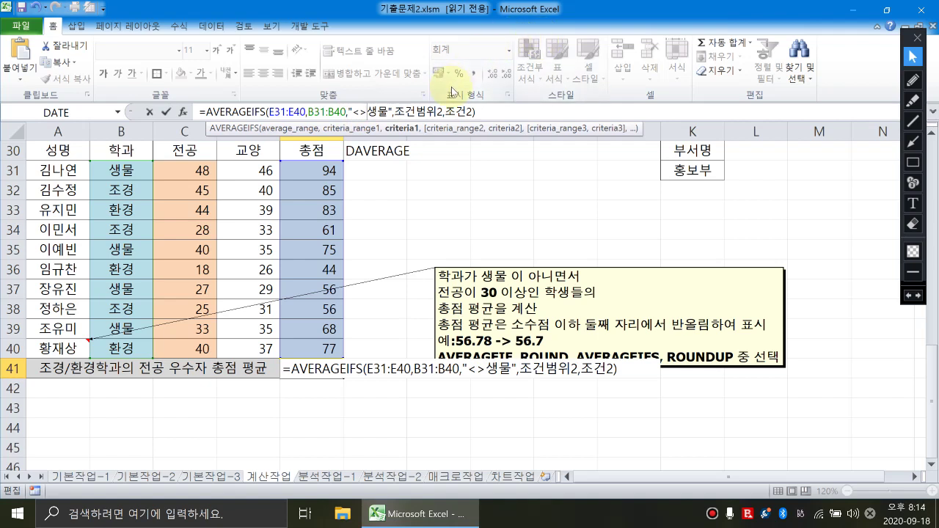
pyautogui.press('BackSpace')
pyautogui.press('BackSpace')
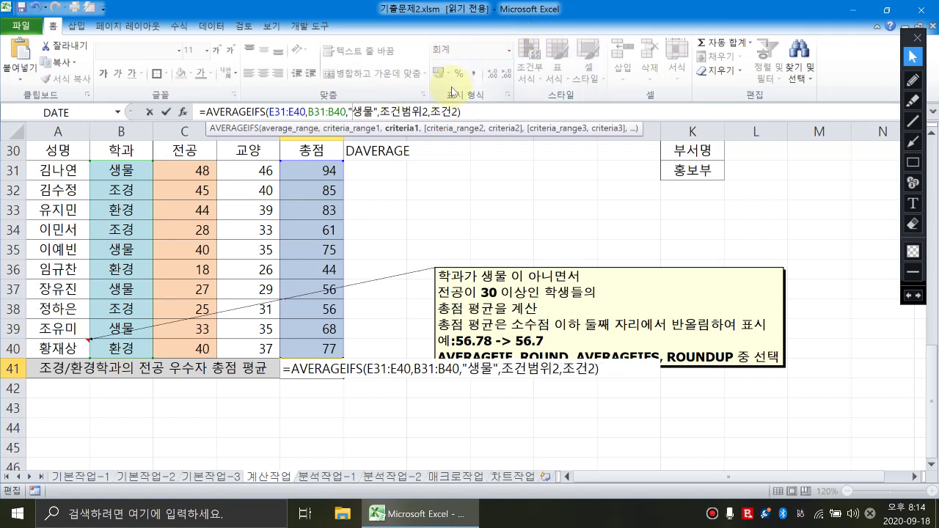
pyautogui.write('<>')
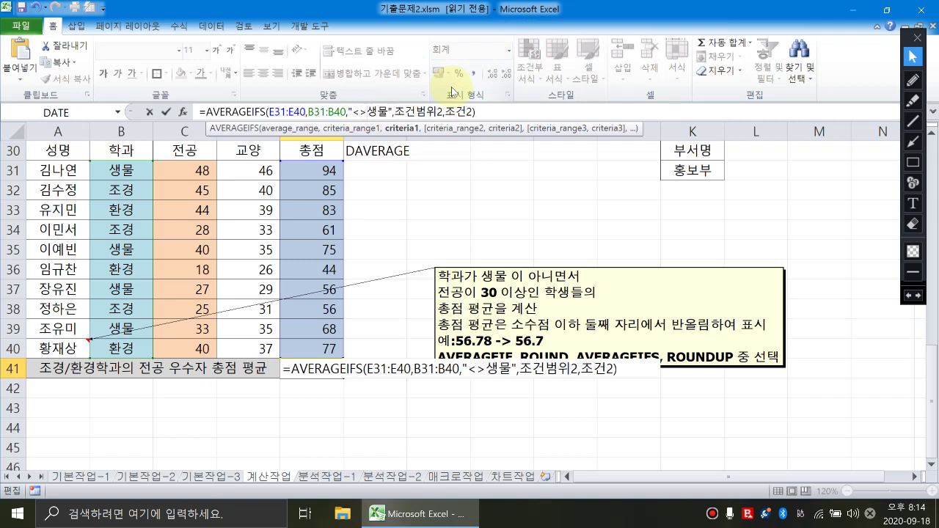
# Step: Replace 조건범위2 with the 전공 range C31:C40 and 조건2 with ">=30", and commit the AVERAGEIFS formula
pyautogui.click(456, 132)
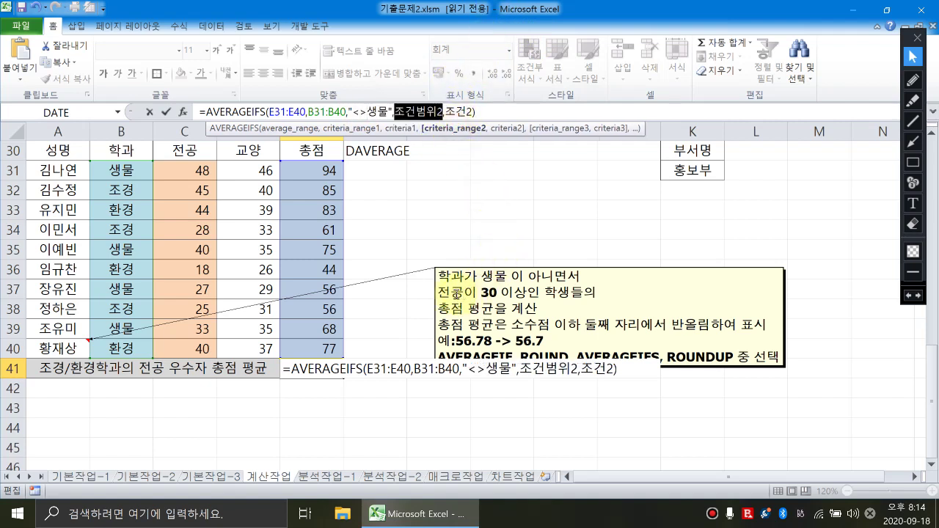
pyautogui.moveTo(200, 170); pyautogui.dragTo(200, 339)
pyautogui.click(505, 129)
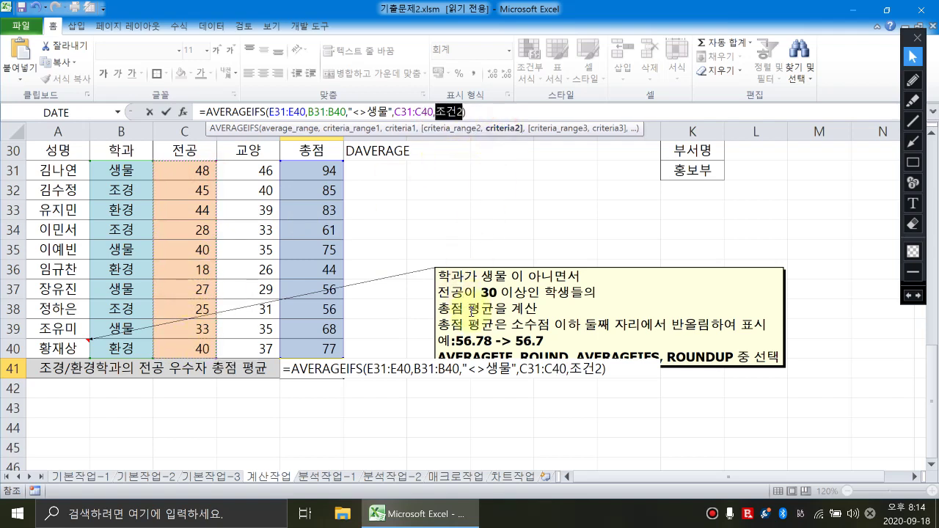
pyautogui.write('">=30')
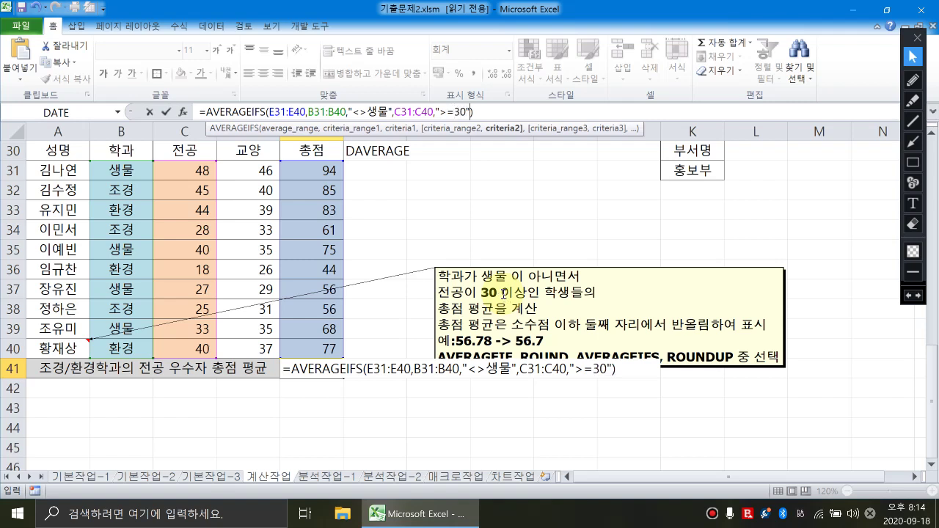
pyautogui.press('Return')
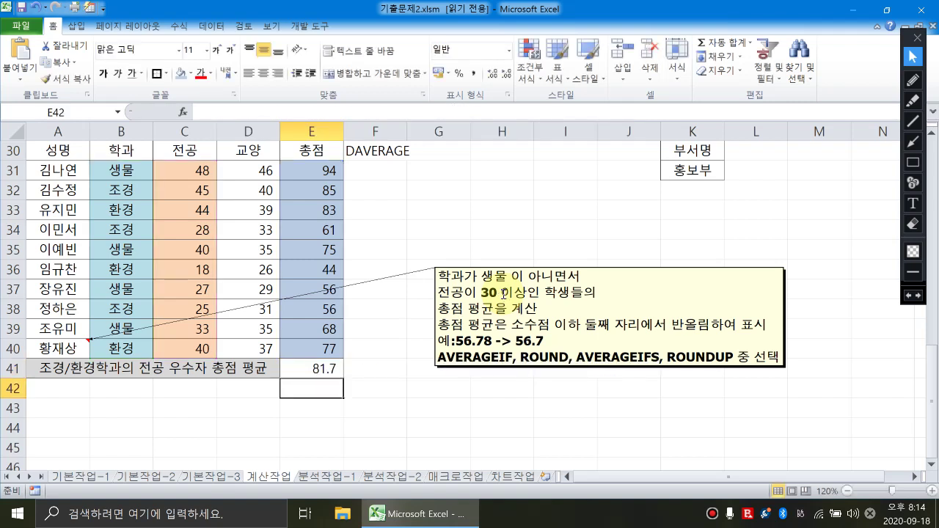
# Step: Wrap the AVERAGEIFS formula in E41 in ROUND with 1 decimal digit
pyautogui.press('Up')
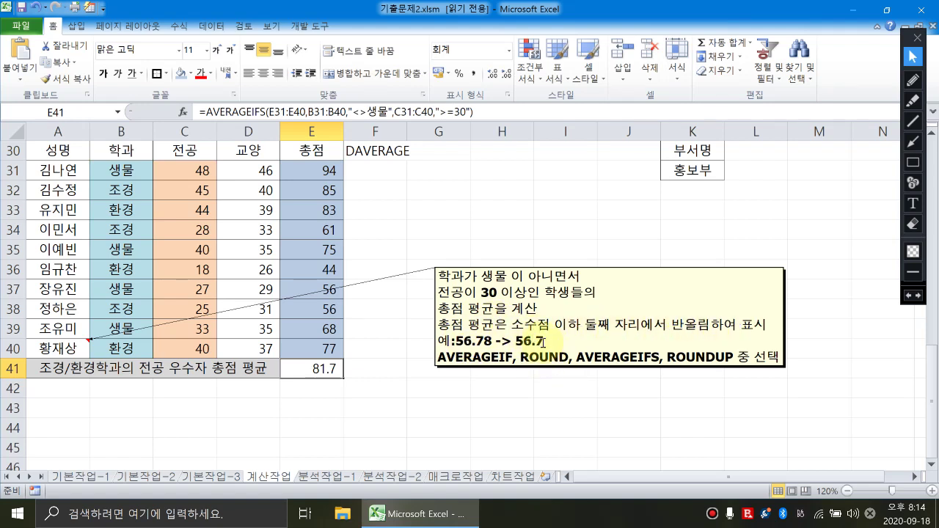
pyautogui.click(203, 112)
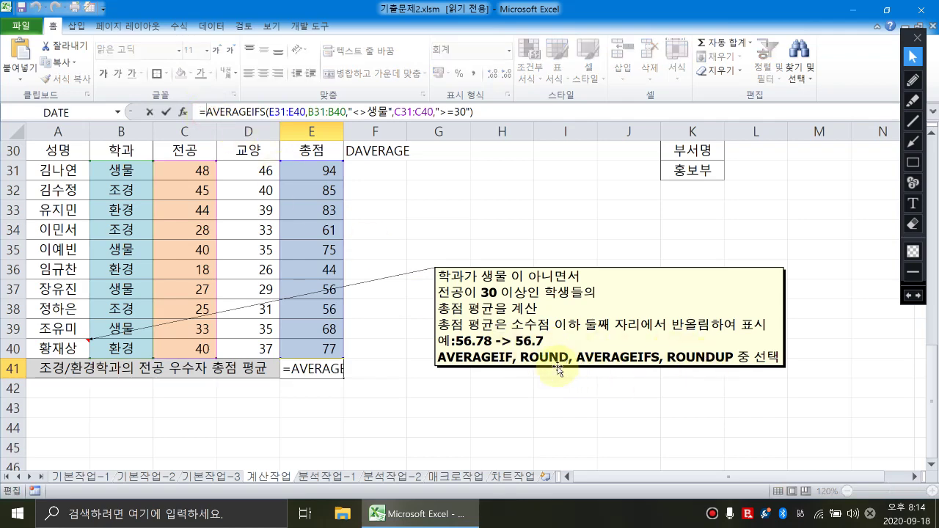
pyautogui.write('round')
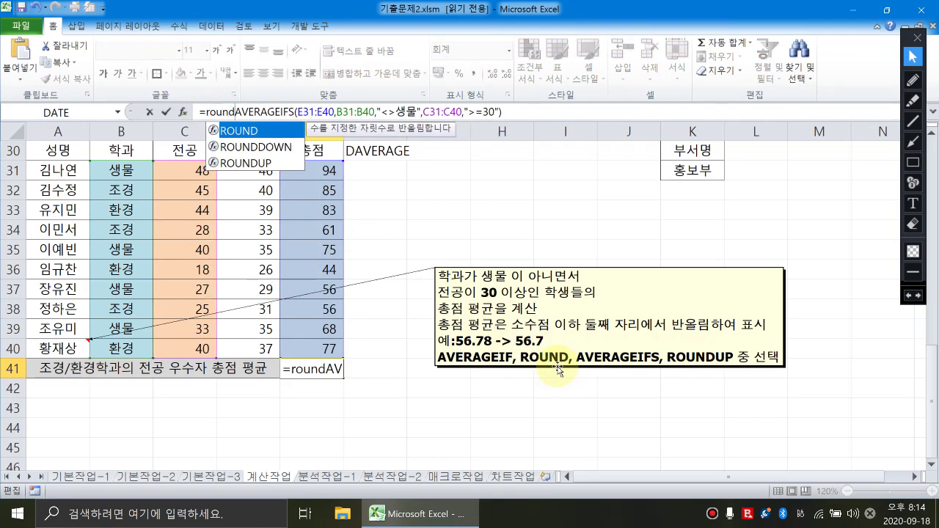
pyautogui.write('(')
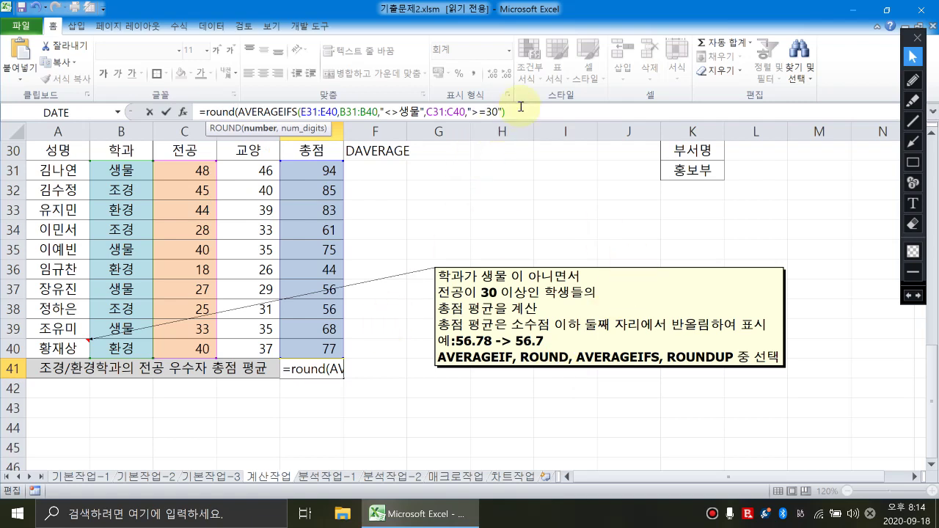
pyautogui.write(',')
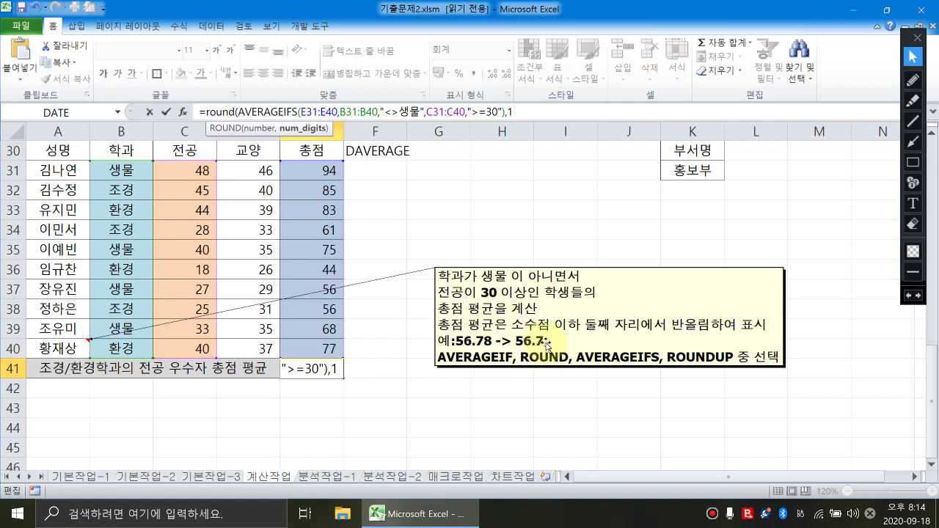
pyautogui.write('1)')
pyautogui.press('Return')
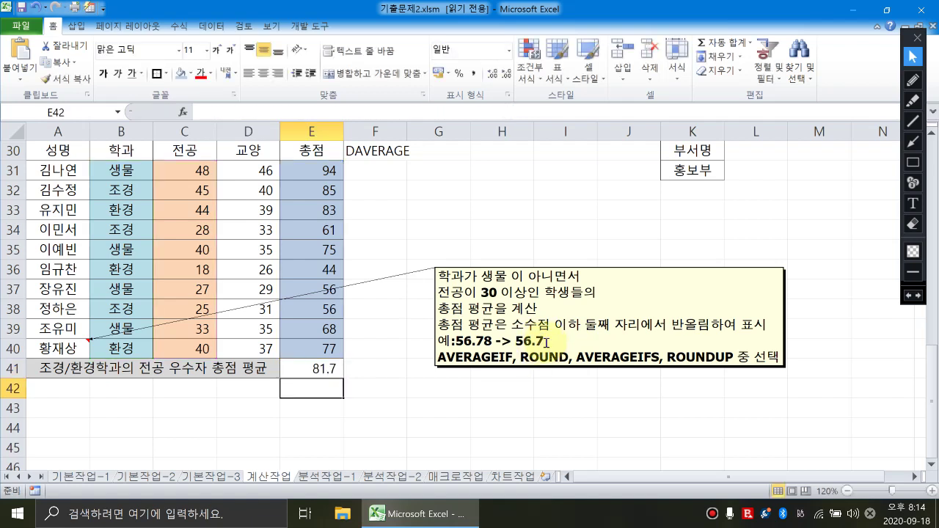
# Step: Remove the fill colour from the table 5 data cells B31:E40
pyautogui.click(392, 387)
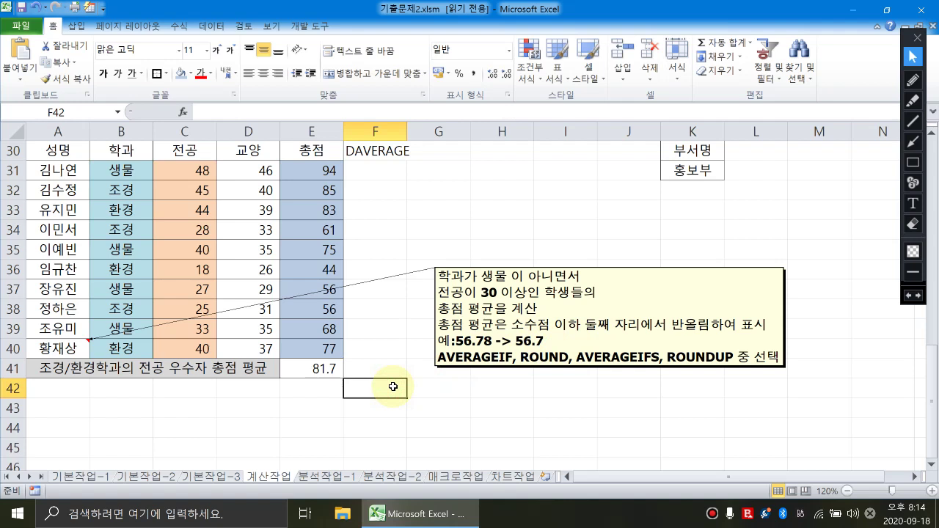
pyautogui.click(374, 156)
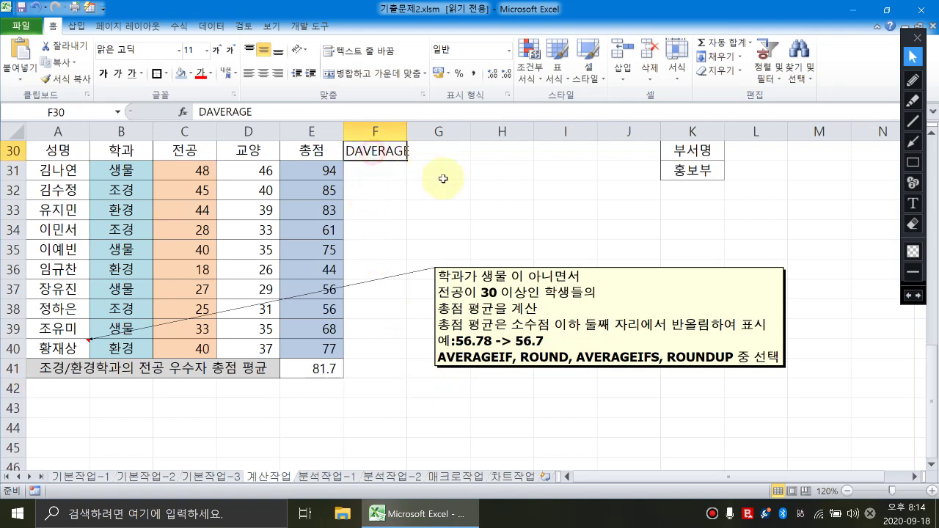
pyautogui.click(458, 188)
pyautogui.moveTo(110, 170); pyautogui.dragTo(308, 349)
pyautogui.click(192, 74)
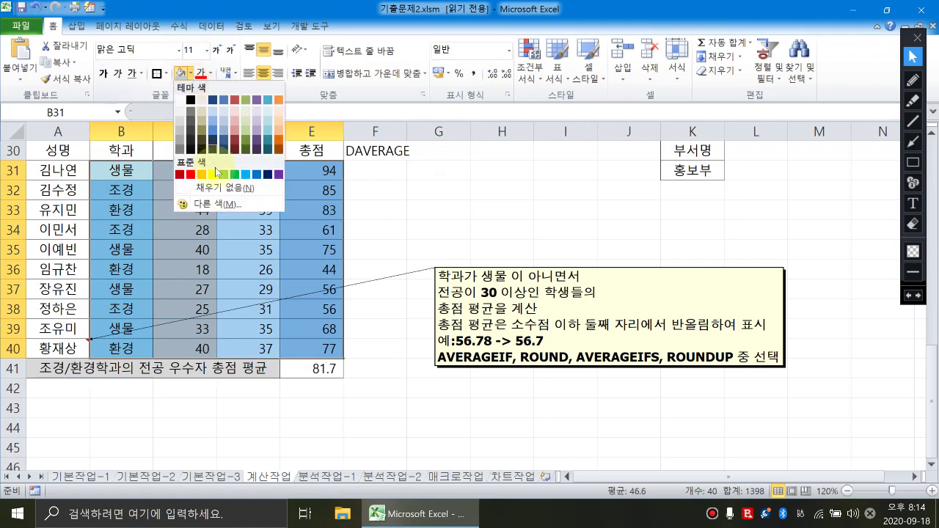
pyautogui.click(220, 184)
pyautogui.click(508, 193)
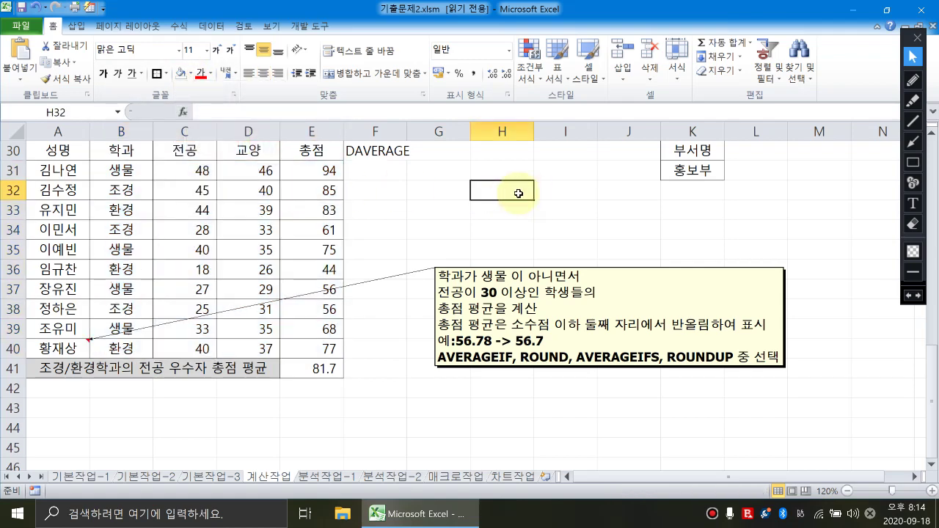
# Step: Copy the 학과 header and its 생물 entry to G32:G33, and change the criterion in G33 to <>생물
pyautogui.click(463, 273)
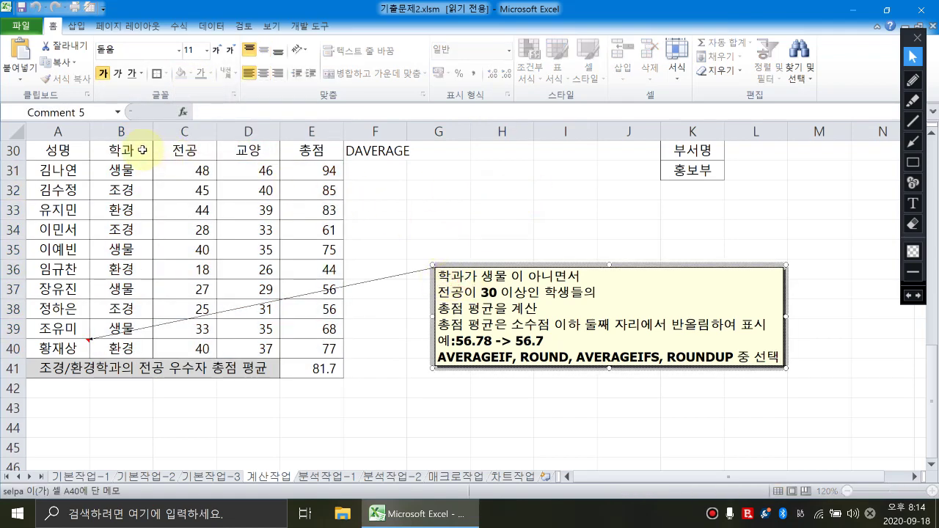
pyautogui.moveTo(122, 150); pyautogui.dragTo(121, 170)
pyautogui.hotkey('ctrl', 'c')
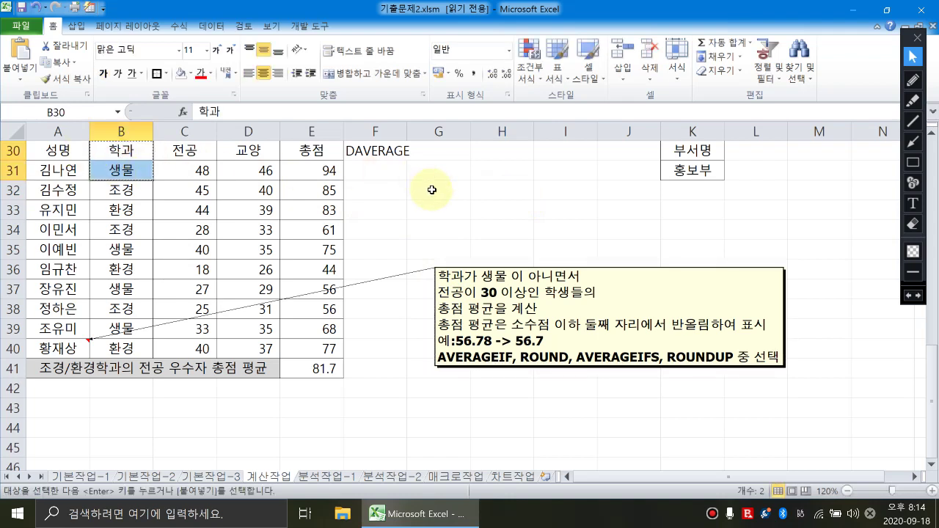
pyautogui.click(438, 190)
pyautogui.hotkey('ctrl', 'v')
pyautogui.click(444, 210)
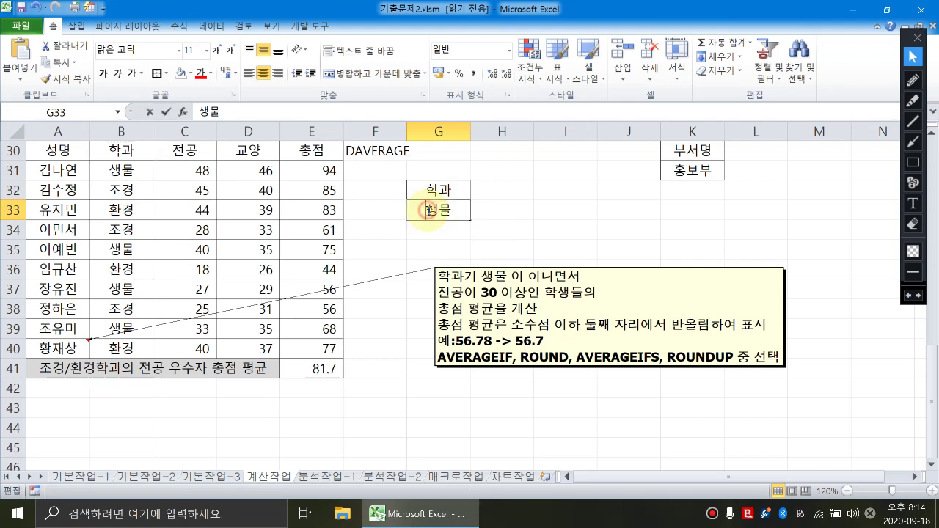
pyautogui.doubleClick(427, 210)
pyautogui.write('<>')
pyautogui.press('Return')
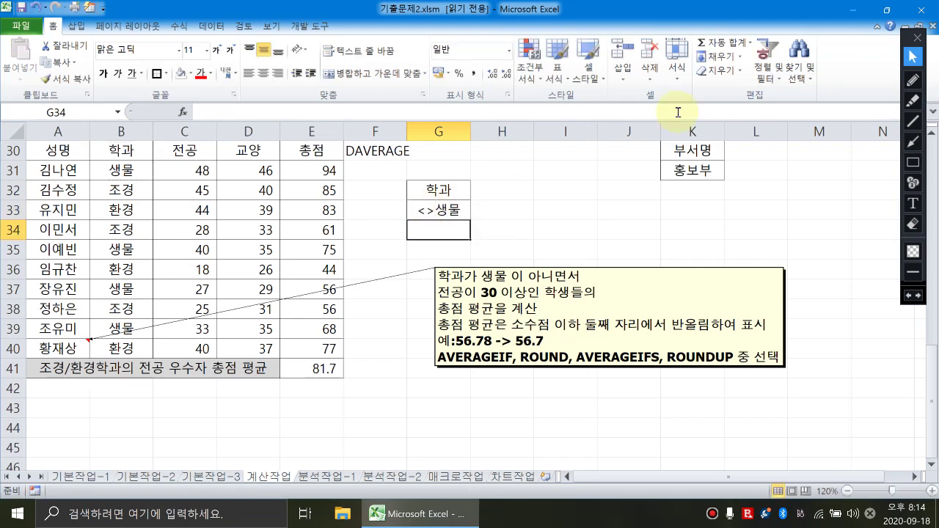
# Step: Copy the 전공 header to H32 and enter the criterion >=30 in H33
pyautogui.click(198, 153)
pyautogui.hotkey('ctrl', 'c')
pyautogui.click(496, 191)
pyautogui.hotkey('ctrl', 'v')
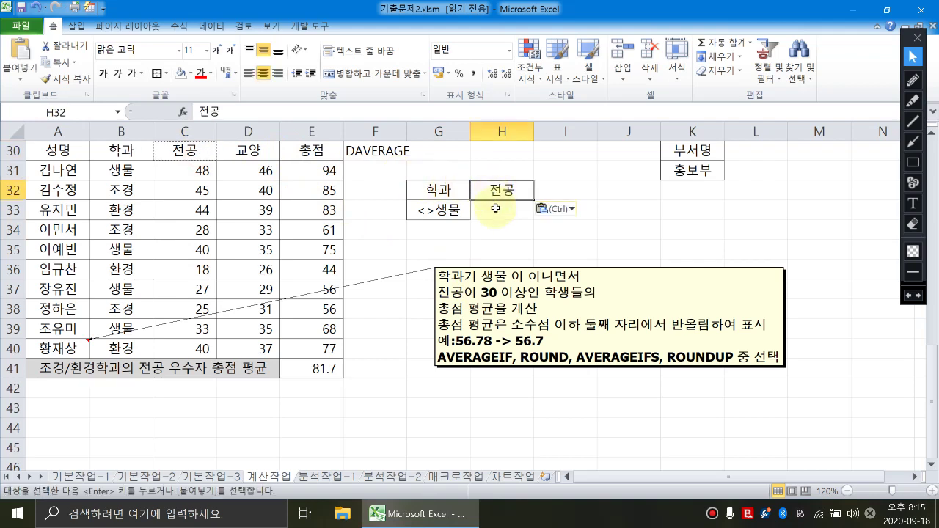
pyautogui.click(497, 210)
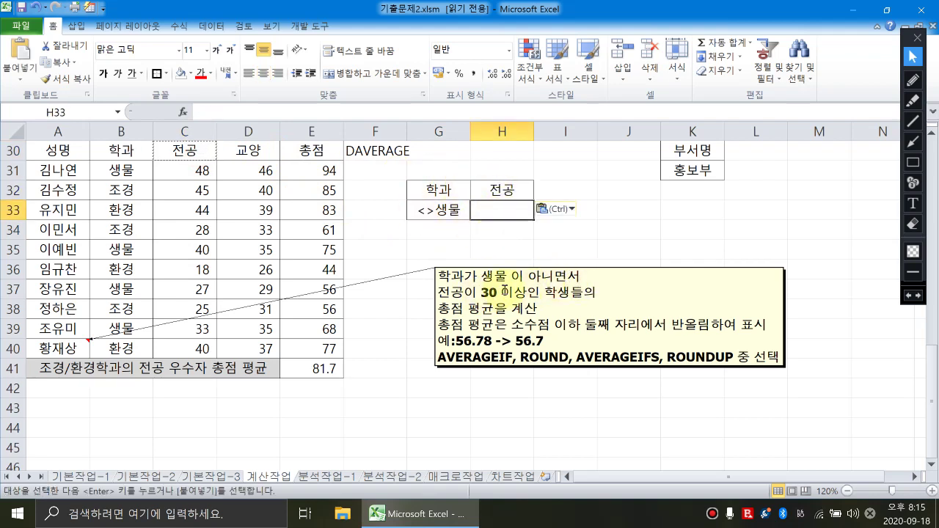
pyautogui.write('>=30')
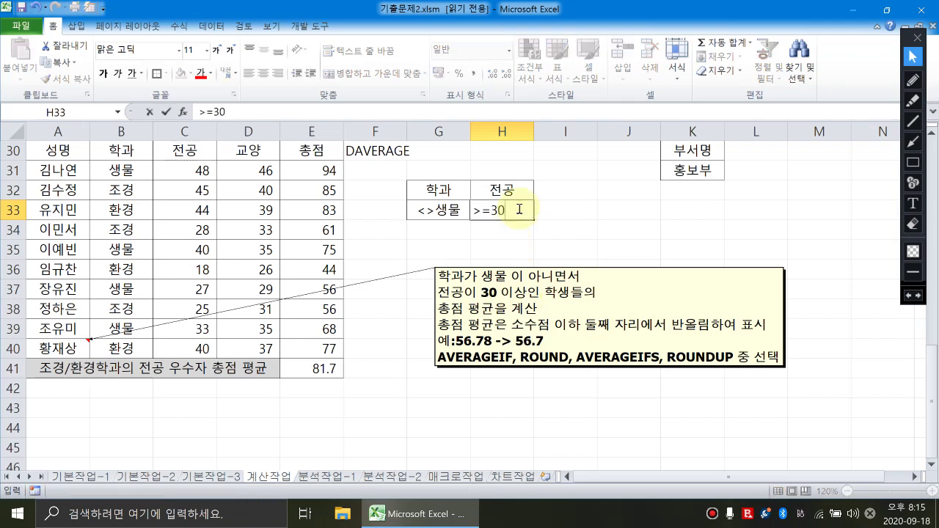
pyautogui.press('Return')
# Step: Fill the criteria range G32:H33 with light green
pyautogui.moveTo(456, 188); pyautogui.dragTo(506, 211)
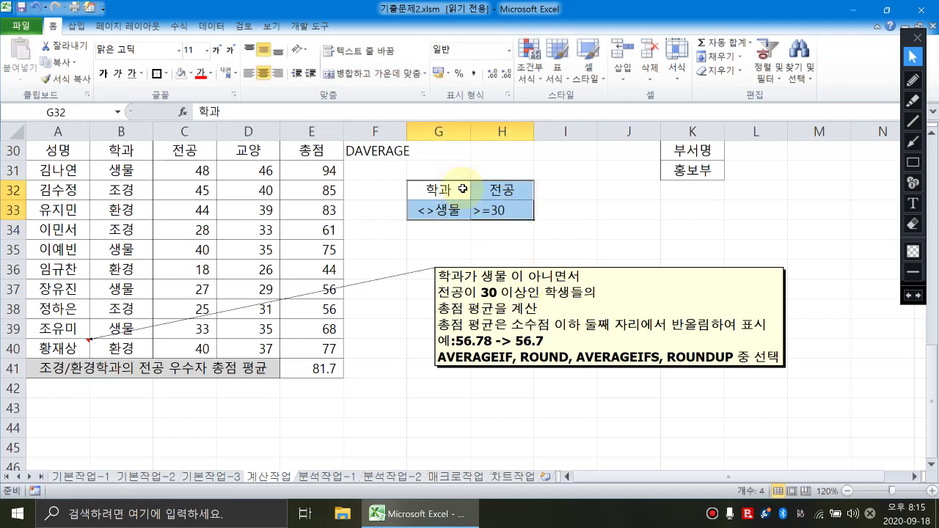
pyautogui.click(191, 74)
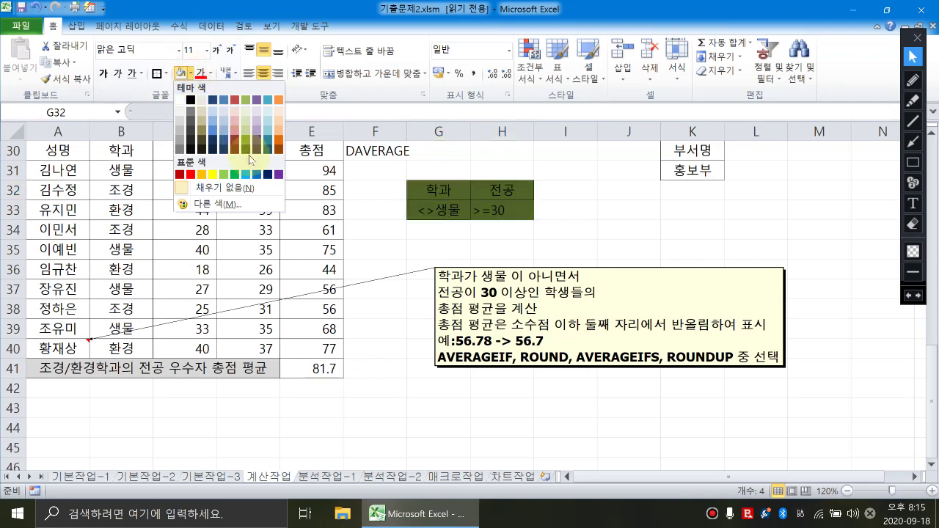
pyautogui.click(247, 122)
pyautogui.click(565, 229)
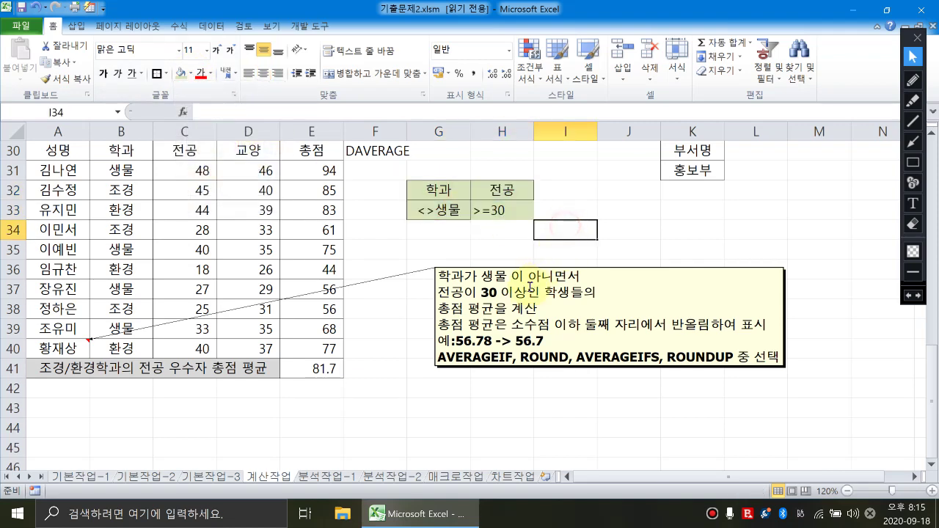
# Step: Fill the 총점 header cell E30 with bright blue
pyautogui.click(431, 282)
pyautogui.click(311, 150)
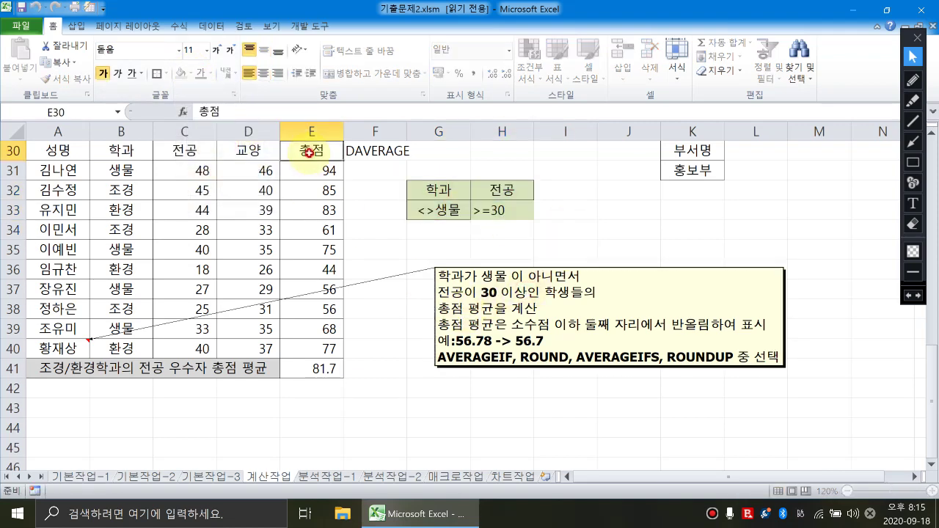
pyautogui.click(192, 73)
pyautogui.click(244, 167)
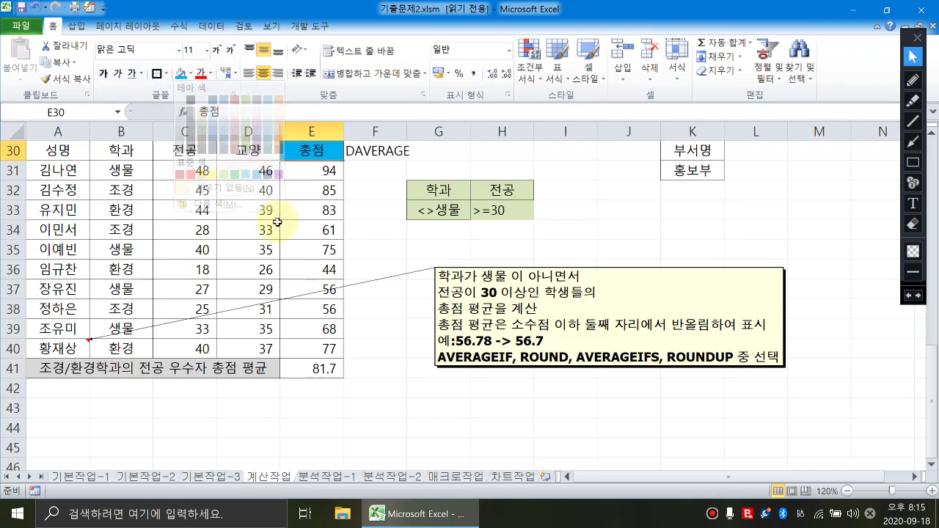
pyautogui.click(248, 230)
# Step: Start a DAVERAGE formula in G35 with the whole table A30:E40 as its database
pyautogui.click(445, 237)
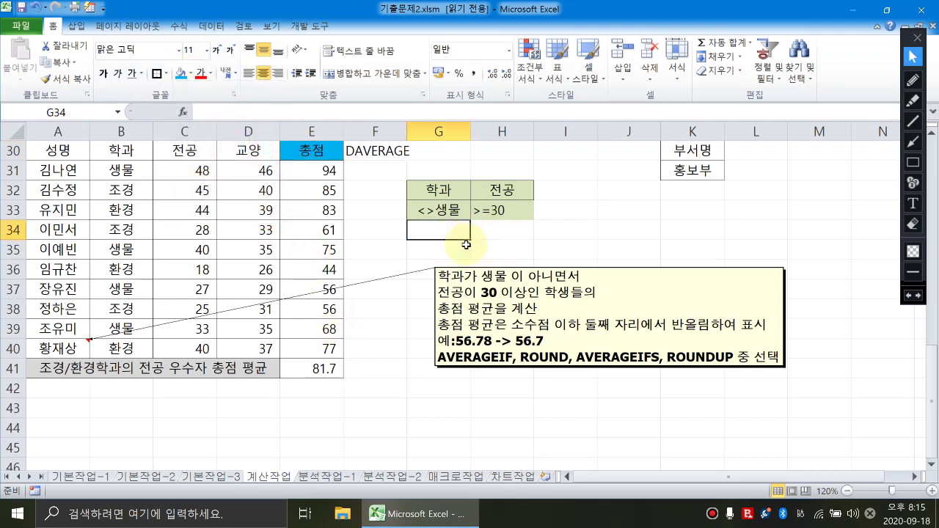
pyautogui.click(466, 245)
pyautogui.write('=da')
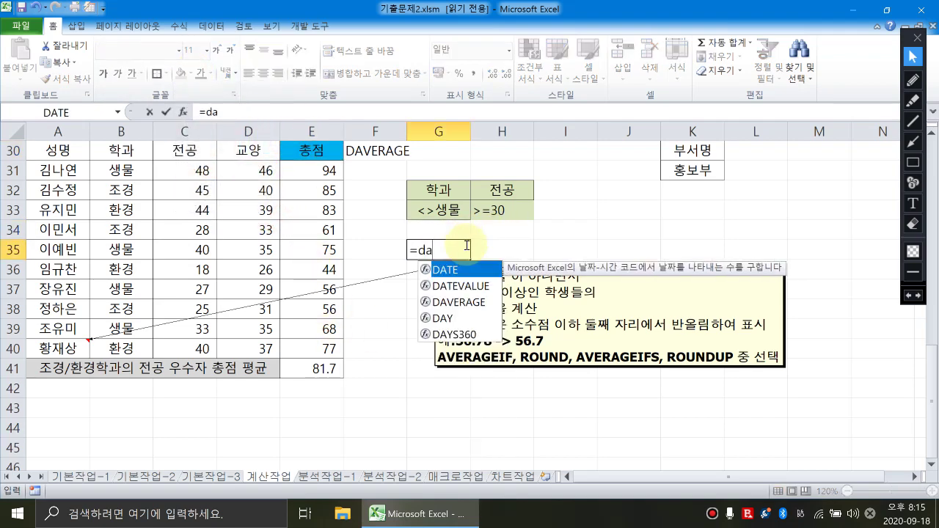
pyautogui.write('v')
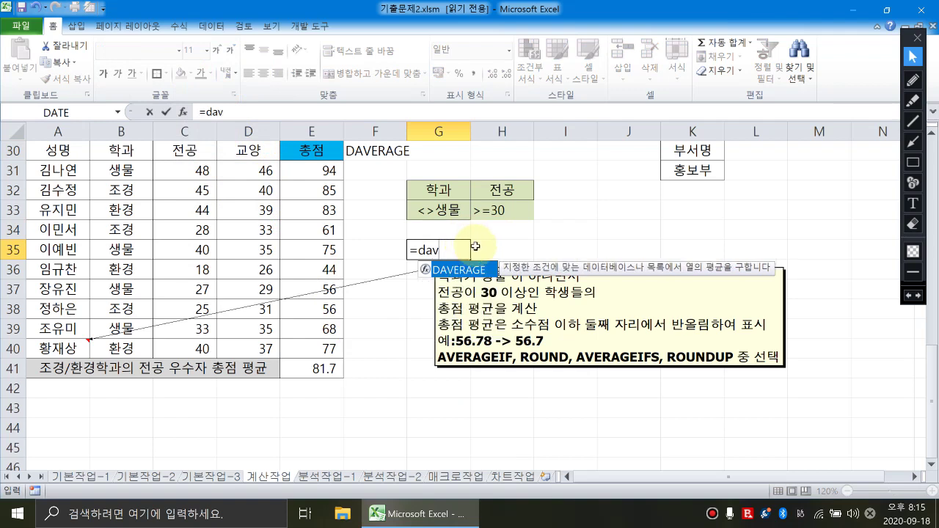
pyautogui.press('Tab')
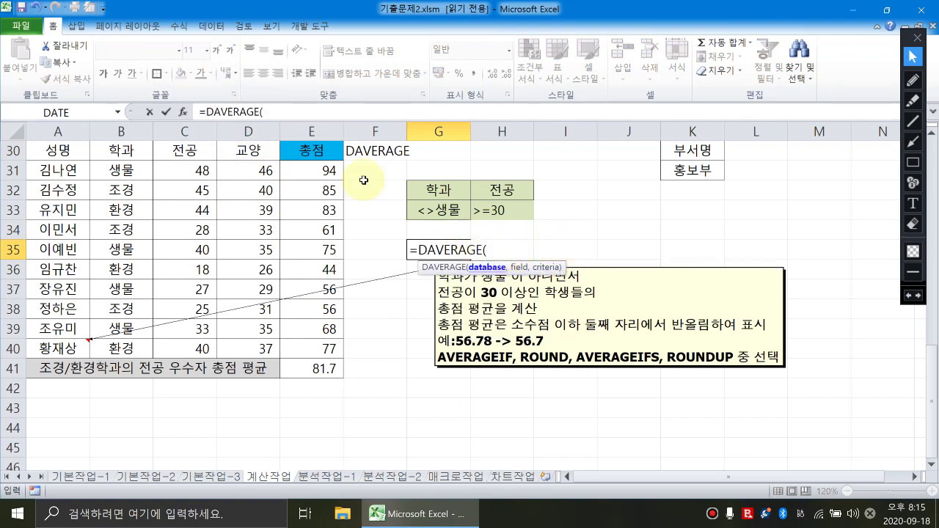
pyautogui.moveTo(69, 153); pyautogui.dragTo(311, 342)
pyautogui.write(',')
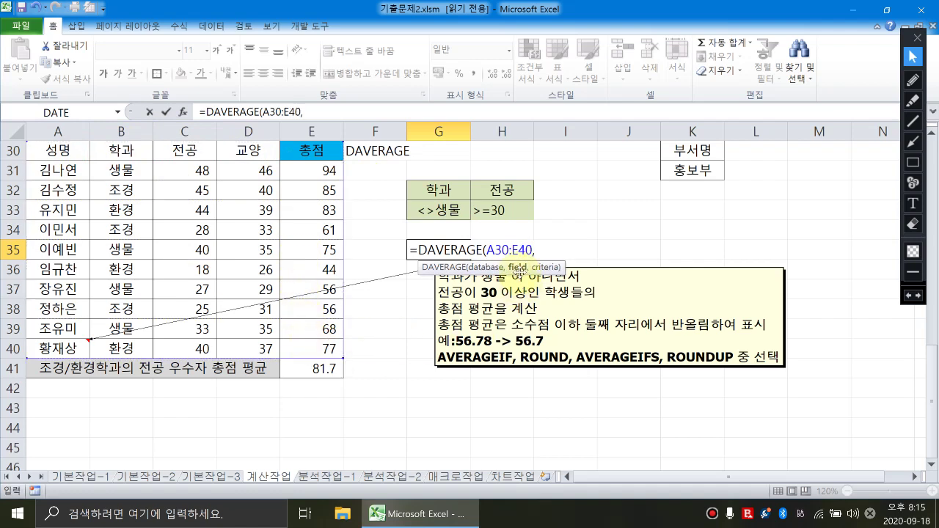
# Step: Complete the DAVERAGE formula with field E30 and criteria G32:H33, commit it, and compare G35 with the average in E41
pyautogui.click(324, 151)
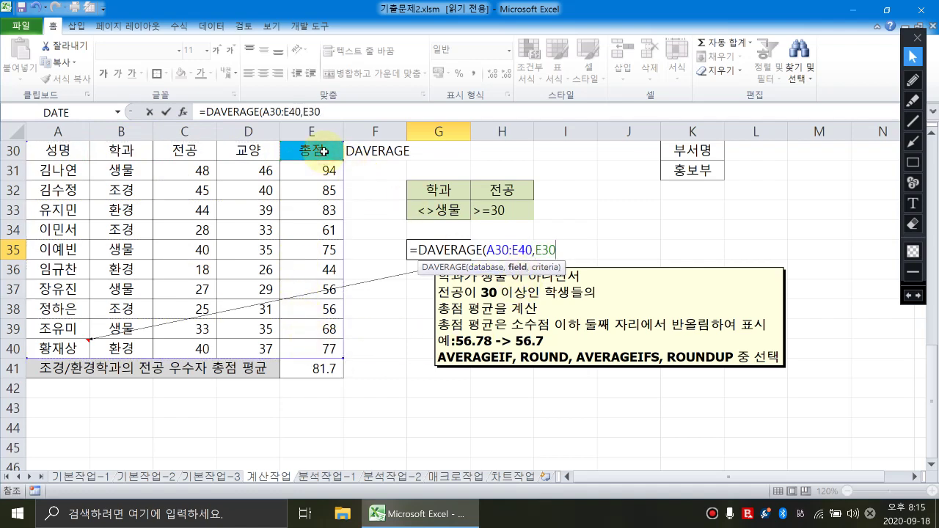
pyautogui.write(',')
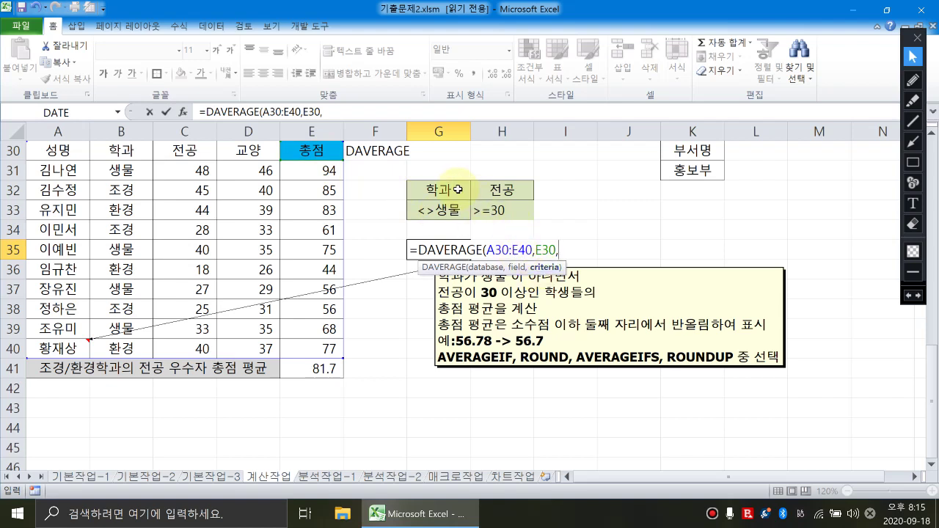
pyautogui.moveTo(455, 188); pyautogui.dragTo(499, 211)
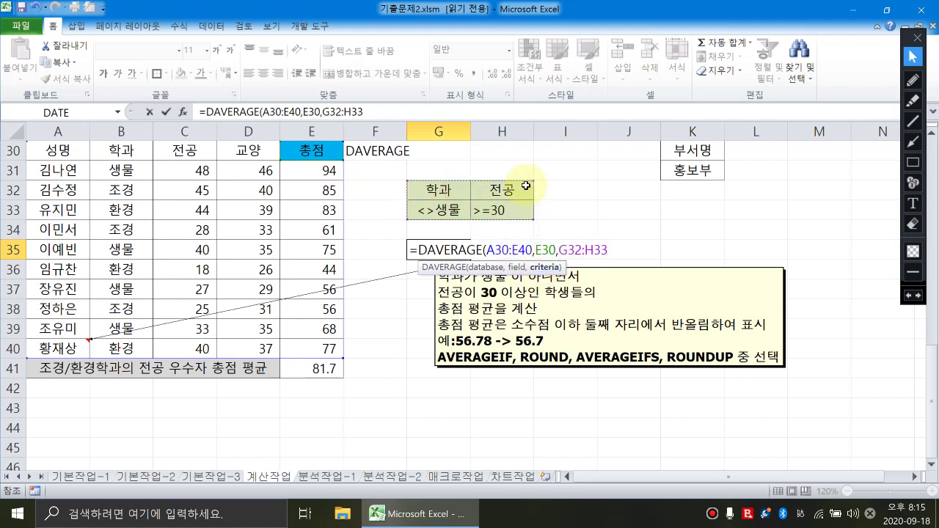
pyautogui.write(')')
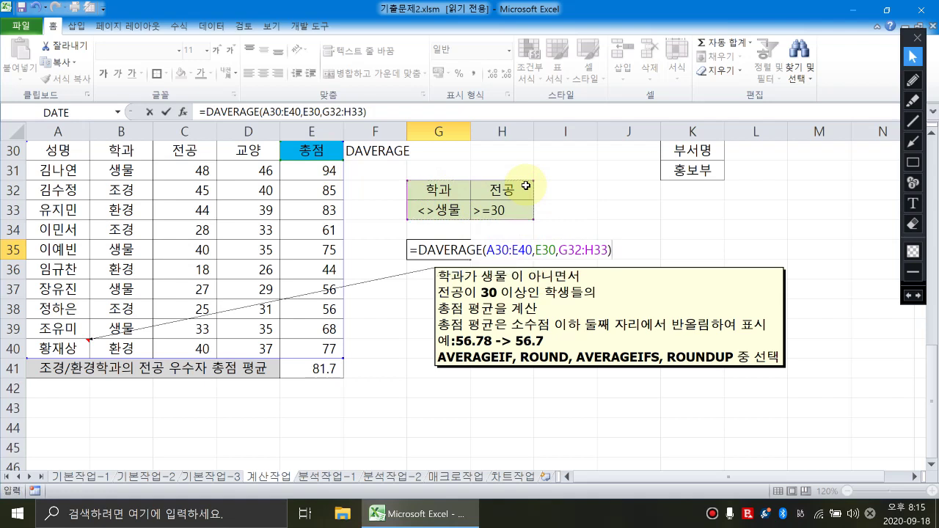
pyautogui.press('Return')
pyautogui.click(443, 252)
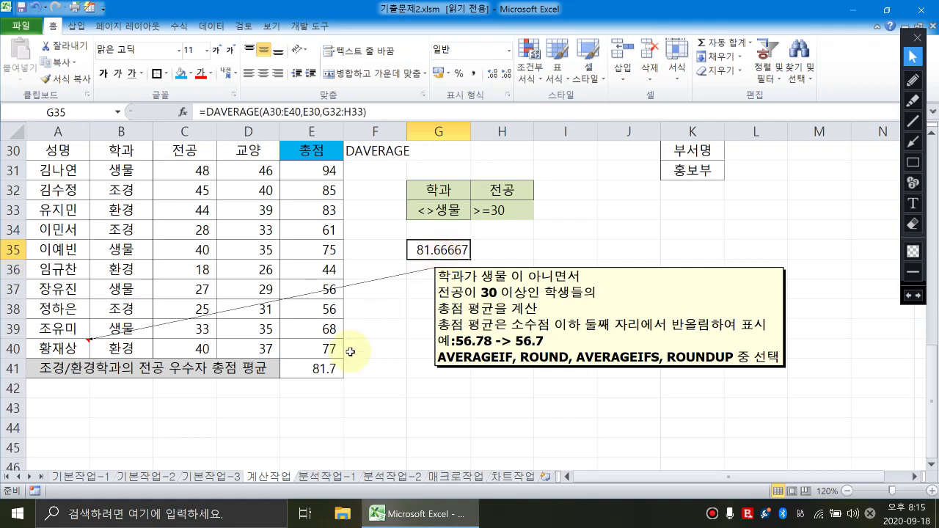
pyautogui.click(330, 369)
pyautogui.click(439, 253)
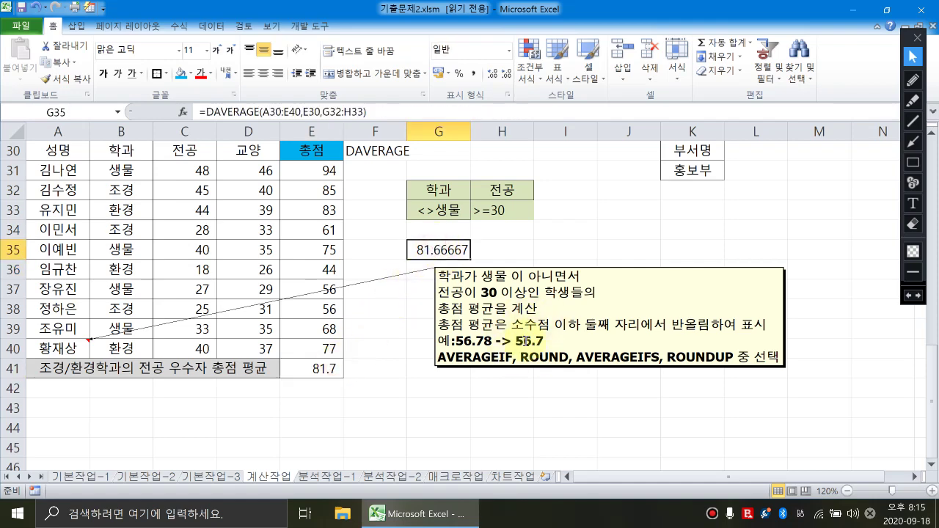